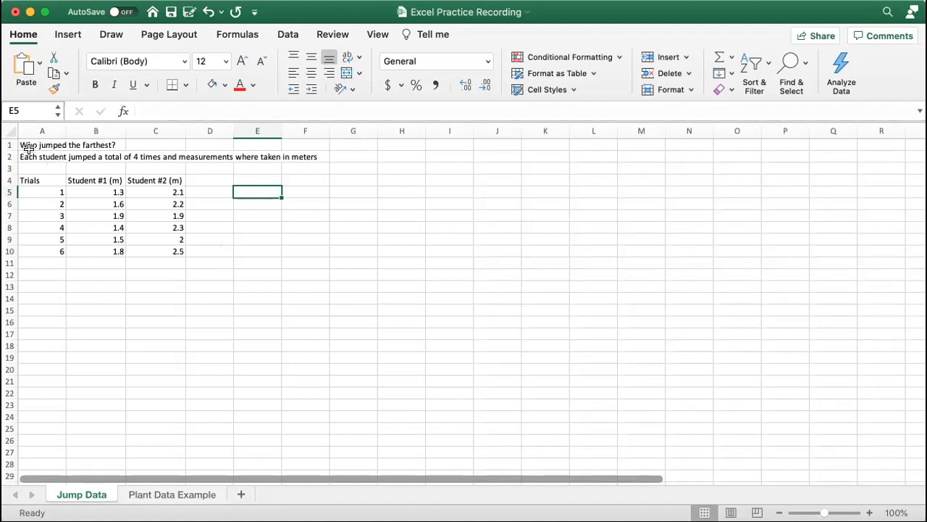
Correct the description in A2 so that it says each student jumped a total of 6 times.
click(28, 148)
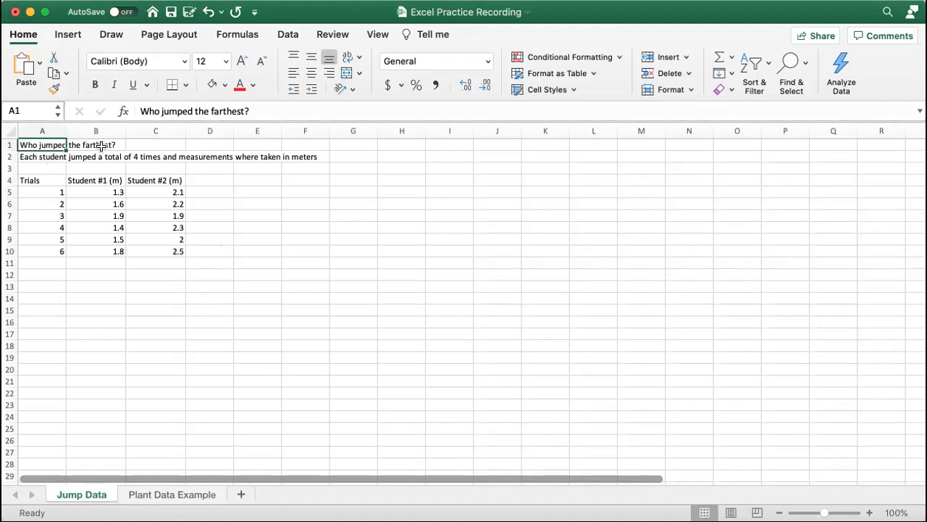
click(36, 167)
click(122, 158)
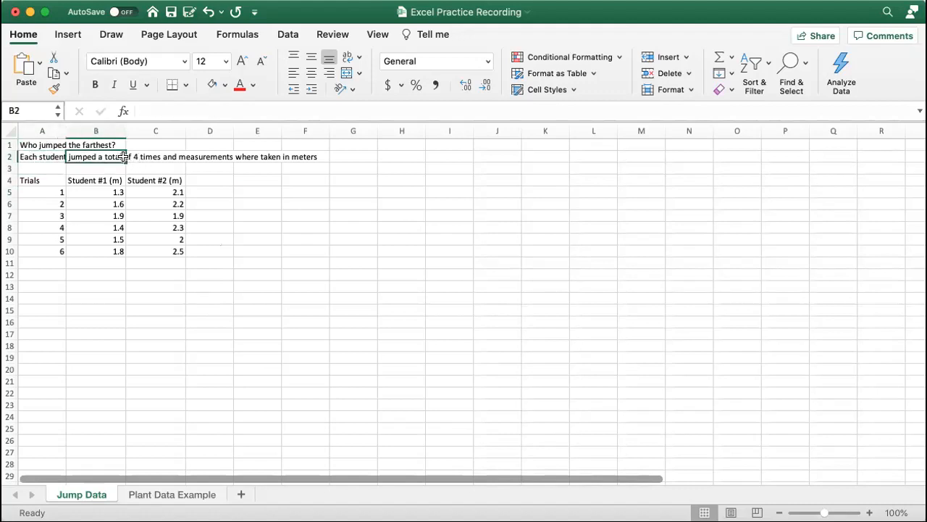
click(47, 157)
click(271, 111)
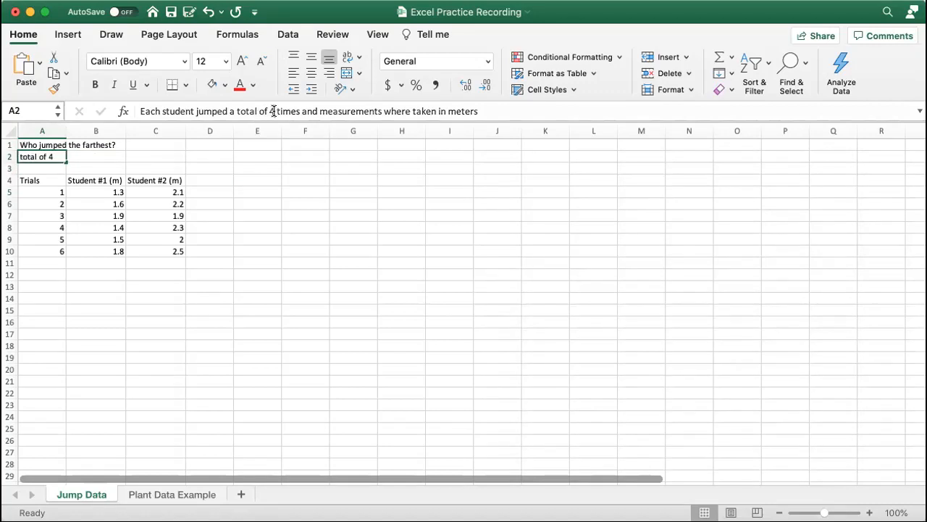
key(BackSpace)
text(6)
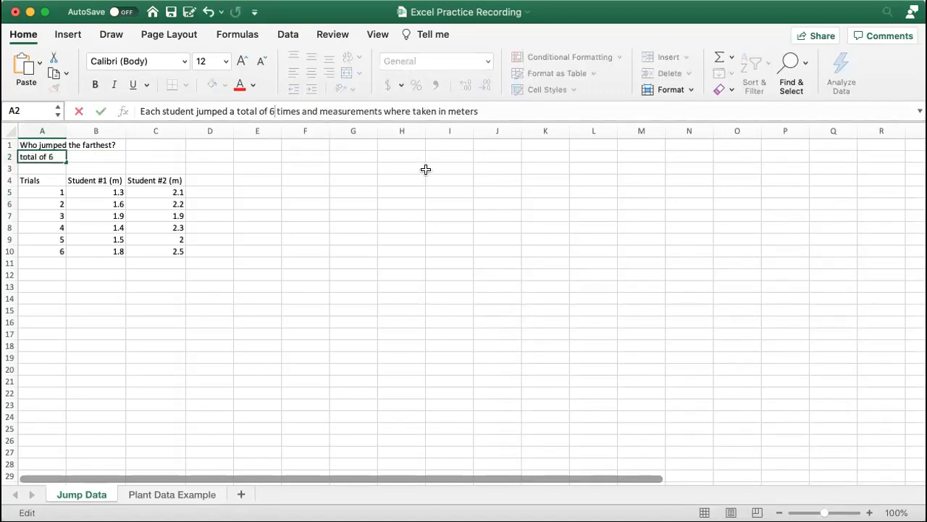
click(296, 158)
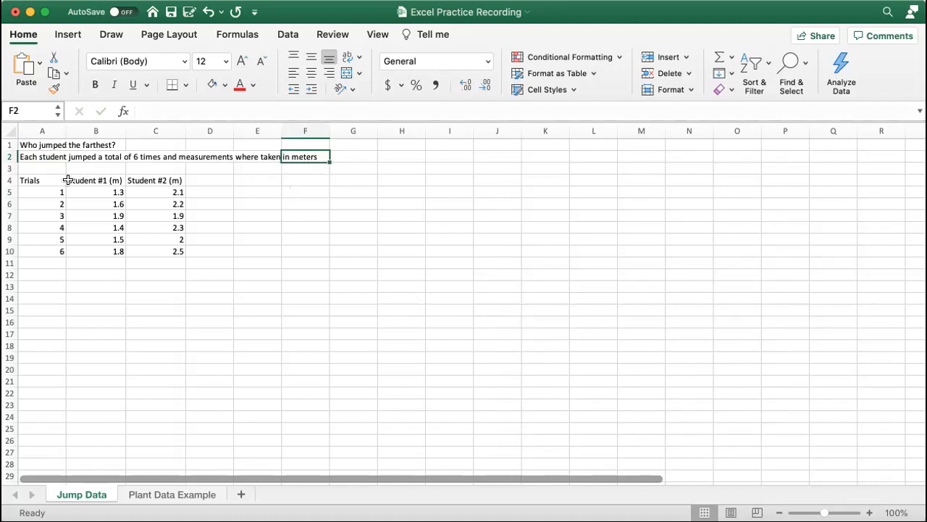
Go through the trial numbers in A5:A10 and enter the sample size "n = 6" in A13.
click(32, 193)
click(35, 202)
click(35, 216)
click(35, 227)
click(37, 239)
click(37, 250)
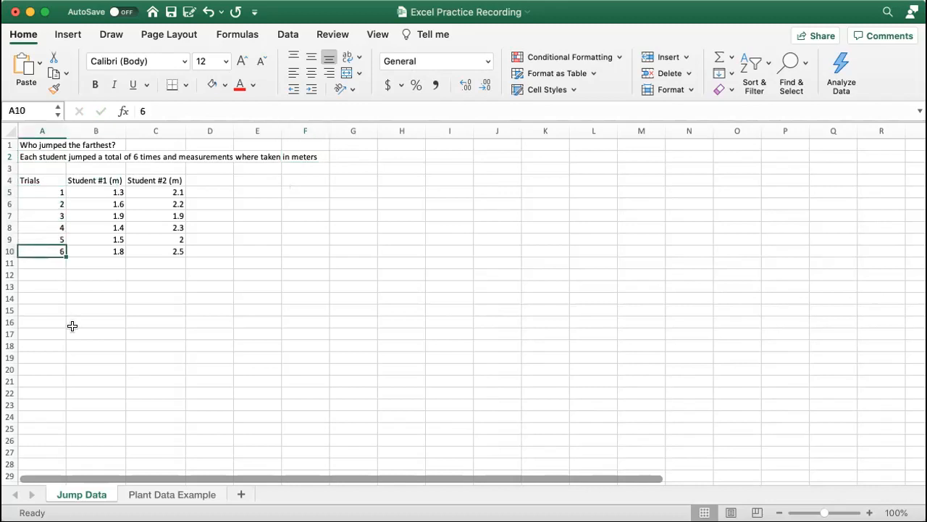
click(46, 284)
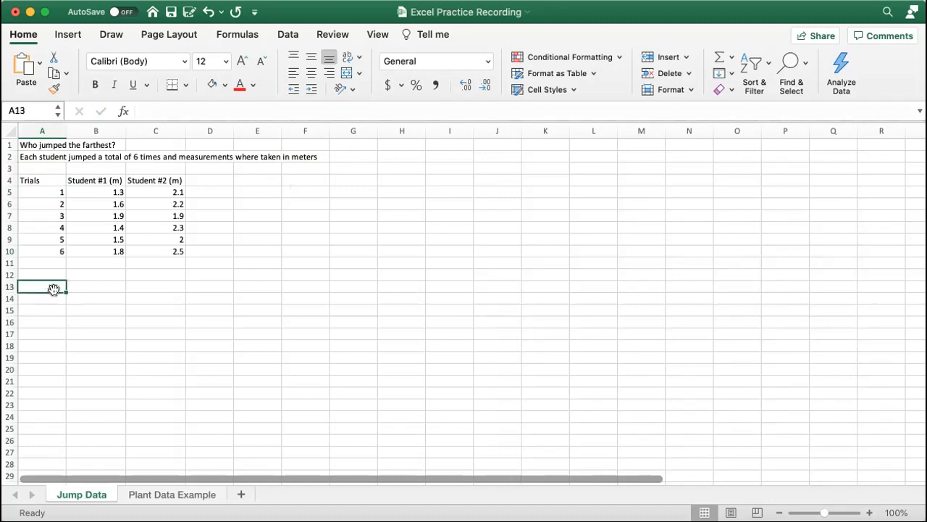
text(n = 6)
key(Tab)
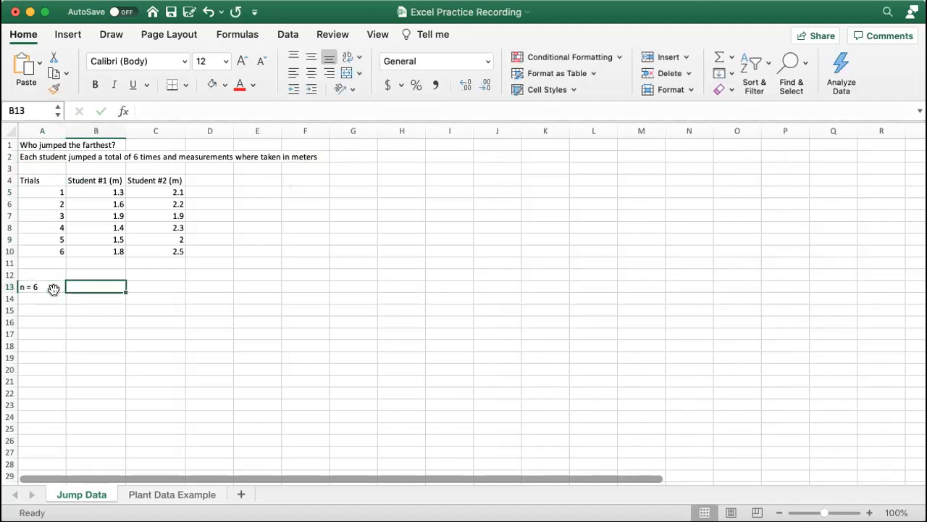
Examine the jump measurements of both students trial by trial in B5:C10.
click(107, 190)
key(Down)
key(Down)
key(Down)
key(Down)
key(Down)
key(Right)
key(Up)
key(Up)
key(Up)
key(Up)
key(Up)
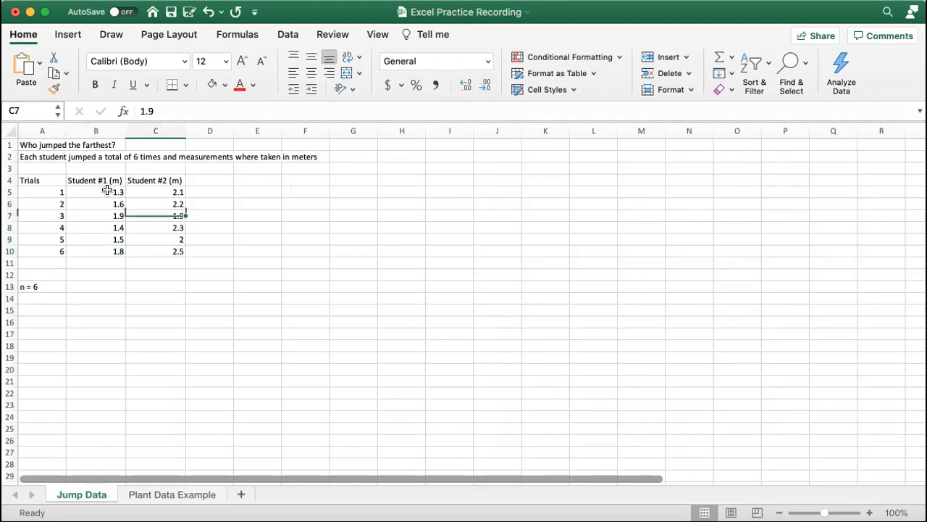
key(Down)
key(Down)
key(Down)
key(Down)
key(Down)
key(Right)
key(Right)
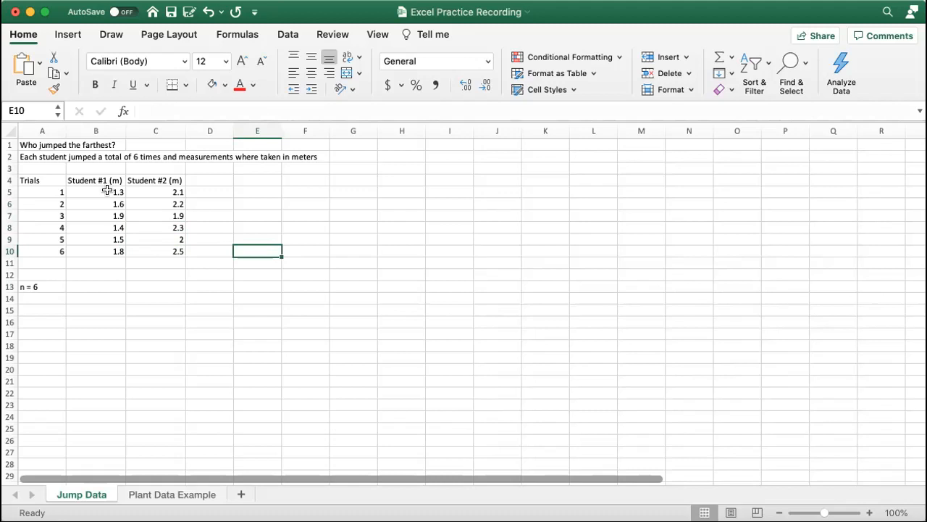
key(Up)
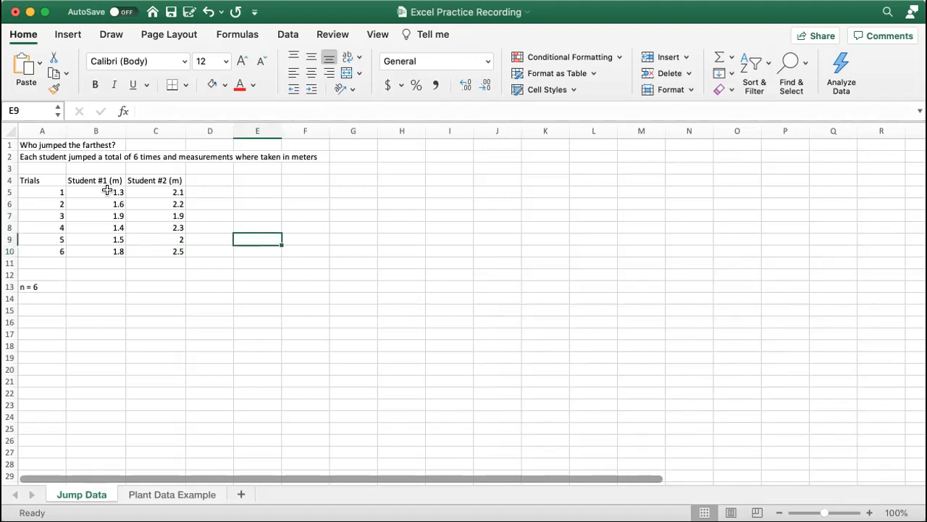
key(Up)
key(Up)
key(Up)
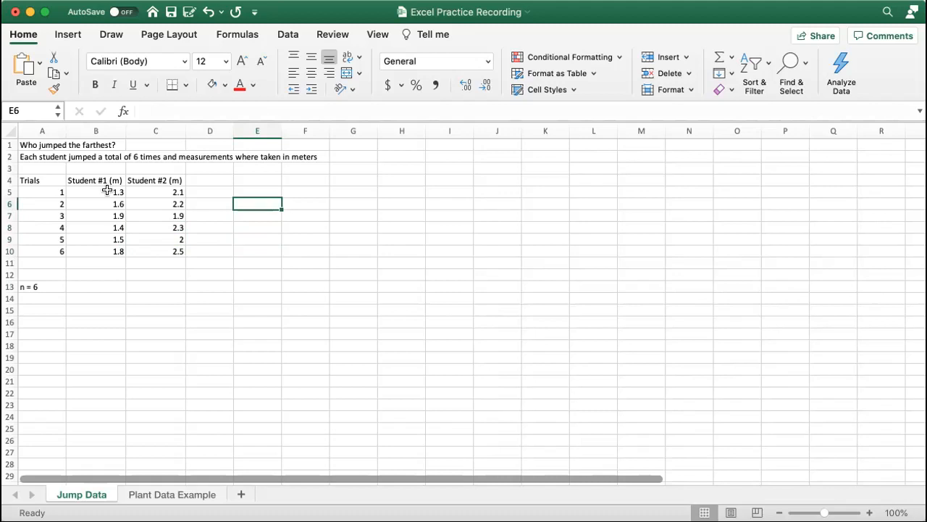
drag(47, 261, 179, 288)
click(268, 179)
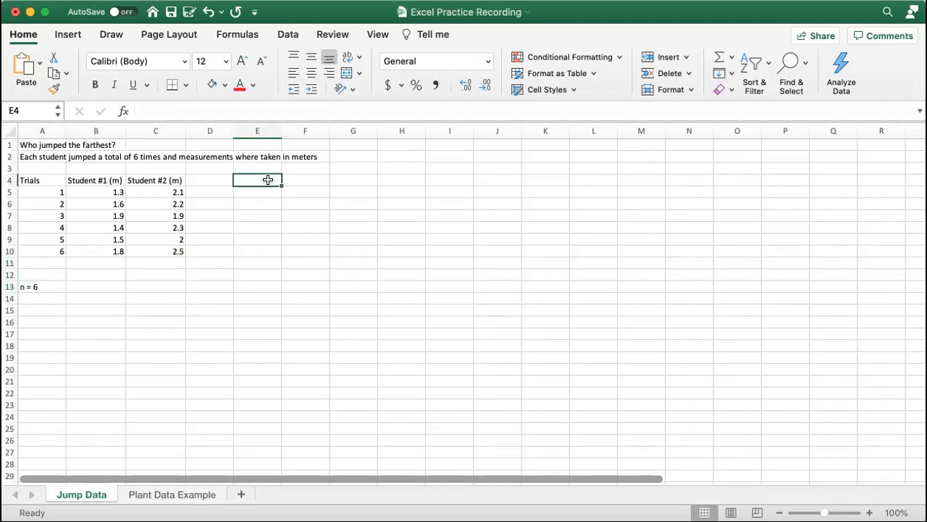
drag(256, 179, 358, 209)
click(428, 201)
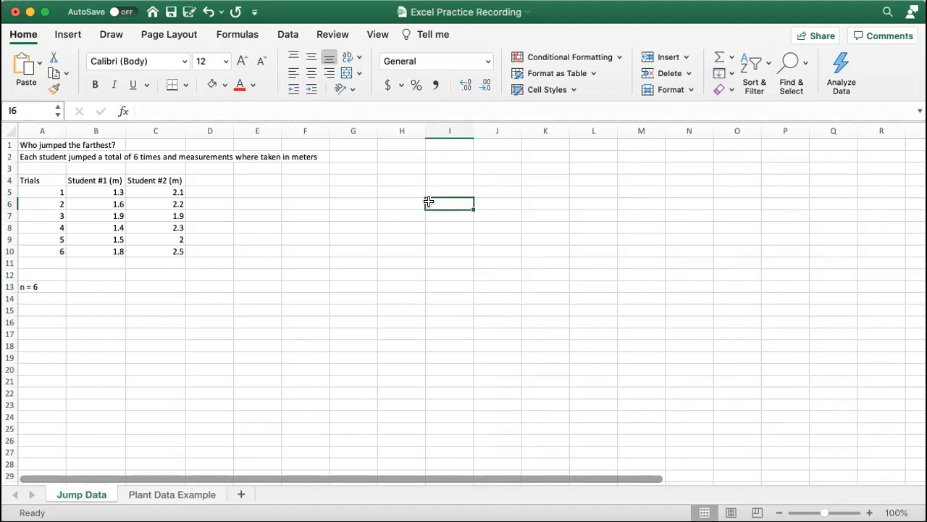
drag(254, 180, 342, 215)
click(474, 228)
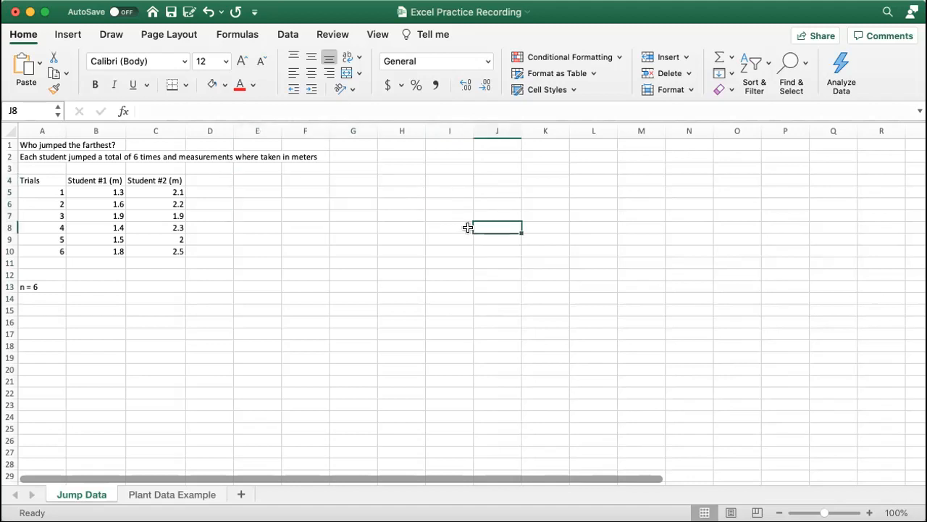
Enter the column heading "Student 1" in F4 for a summary table beside the data.
click(310, 180)
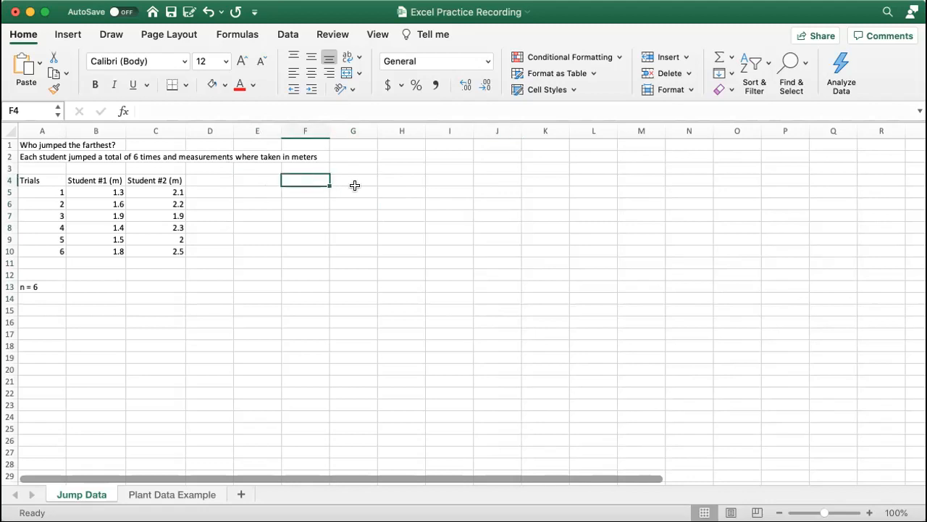
text(Student )
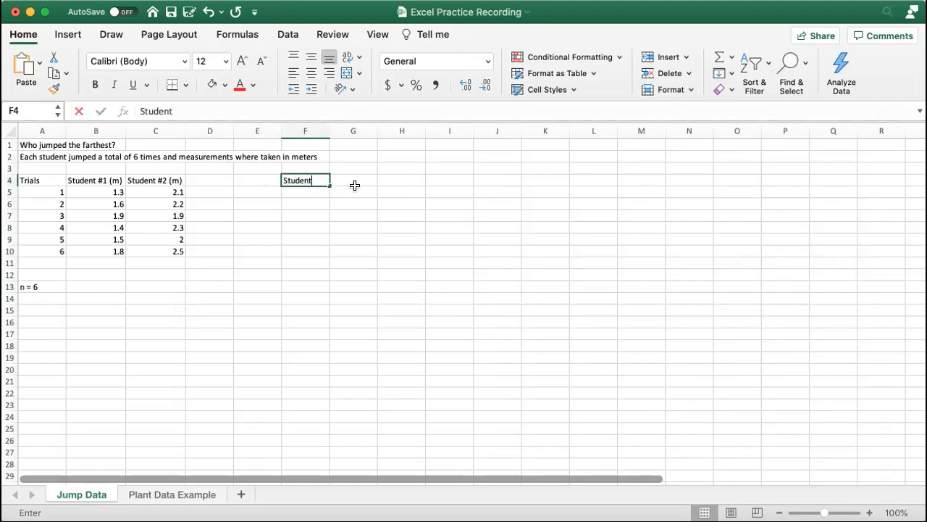
text(1)
click(389, 225)
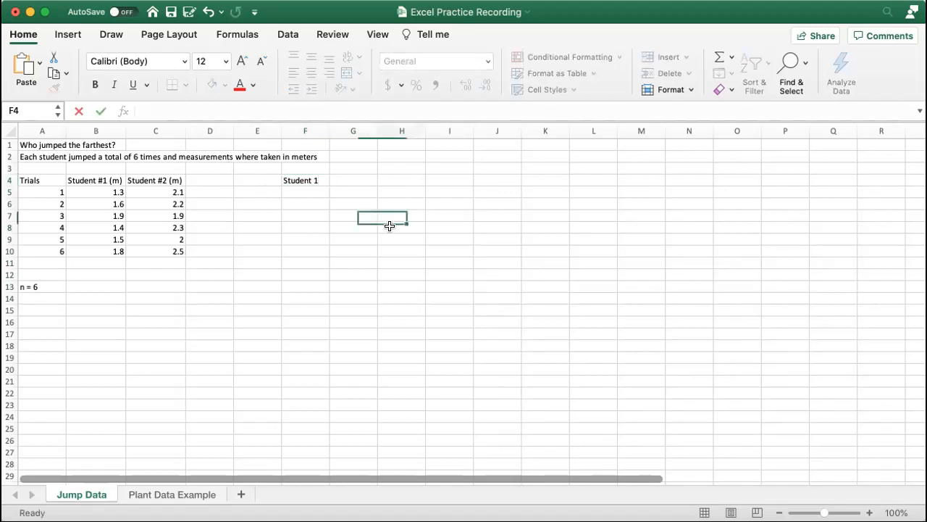
Change the heading in F4 to "Student #1 (m)" and widen column F to fit it.
click(313, 179)
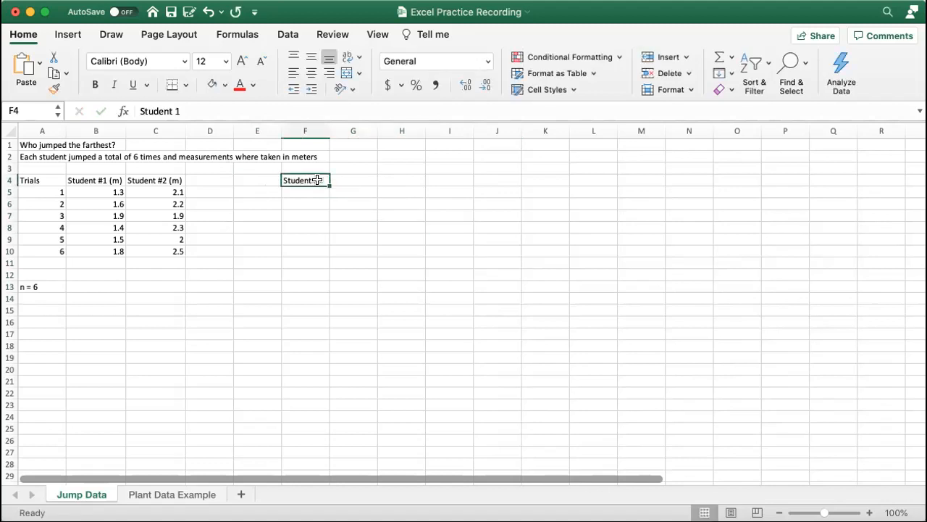
click(187, 111)
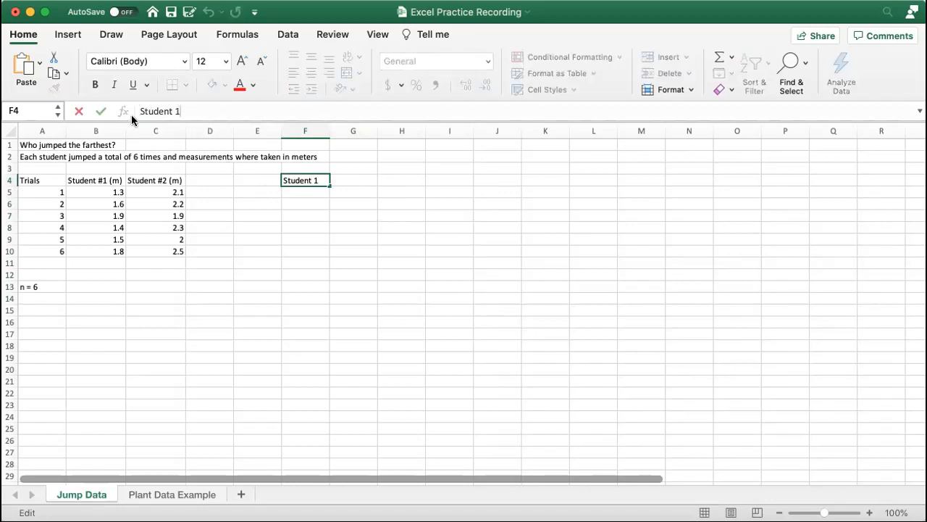
click(397, 178)
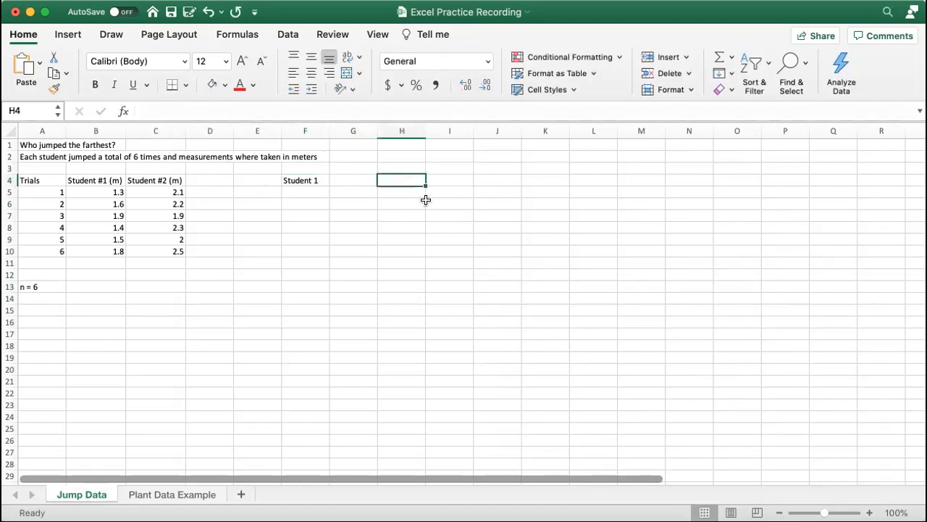
click(311, 181)
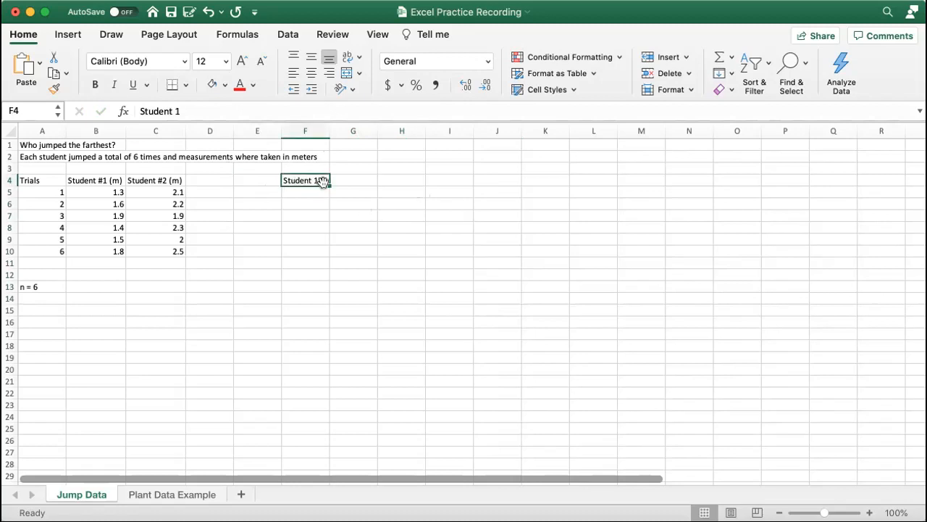
click(177, 111)
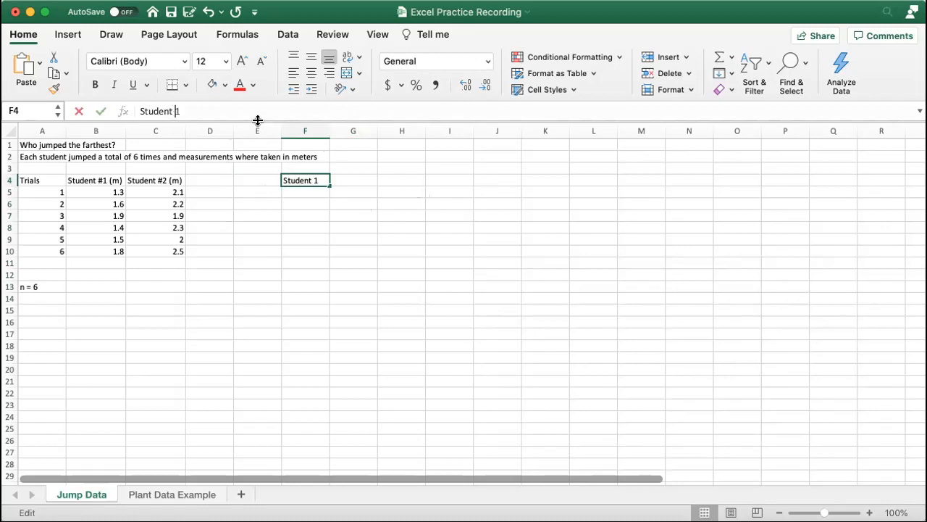
text(#)
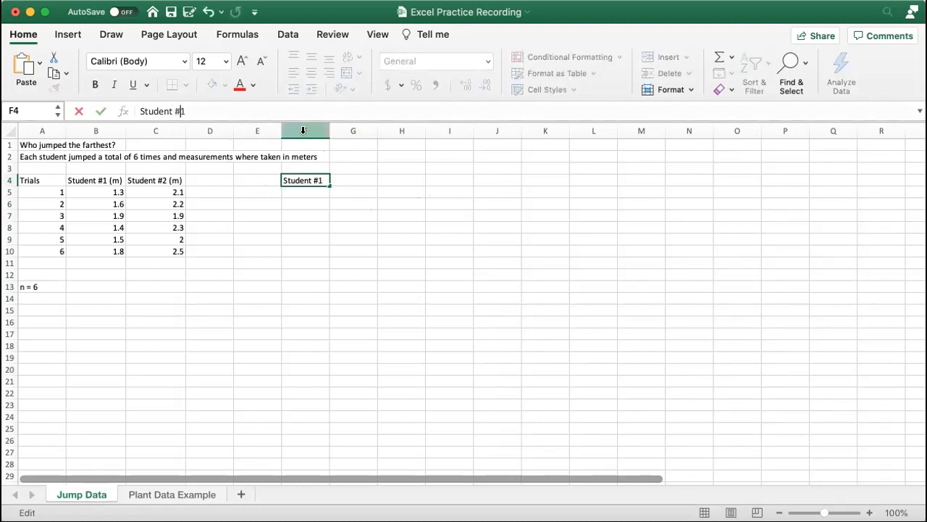
key(Right)
text((m))
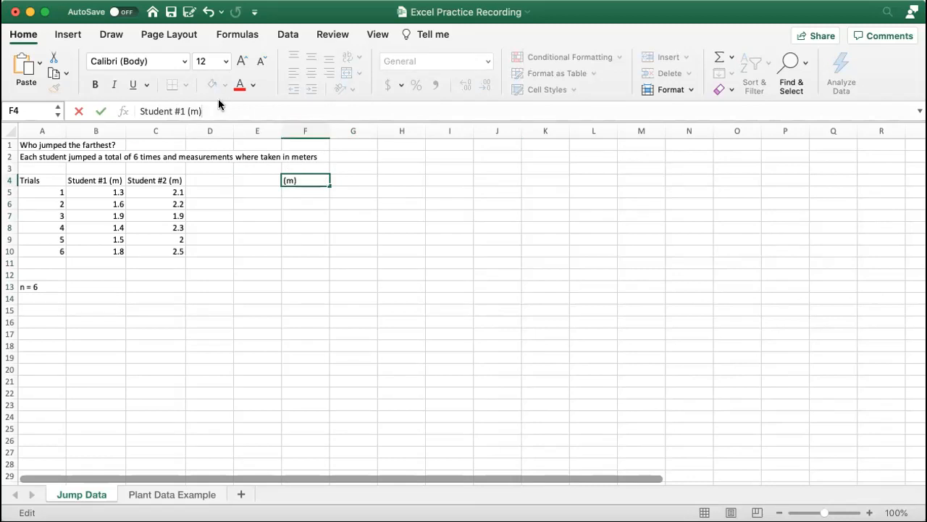
key(Return)
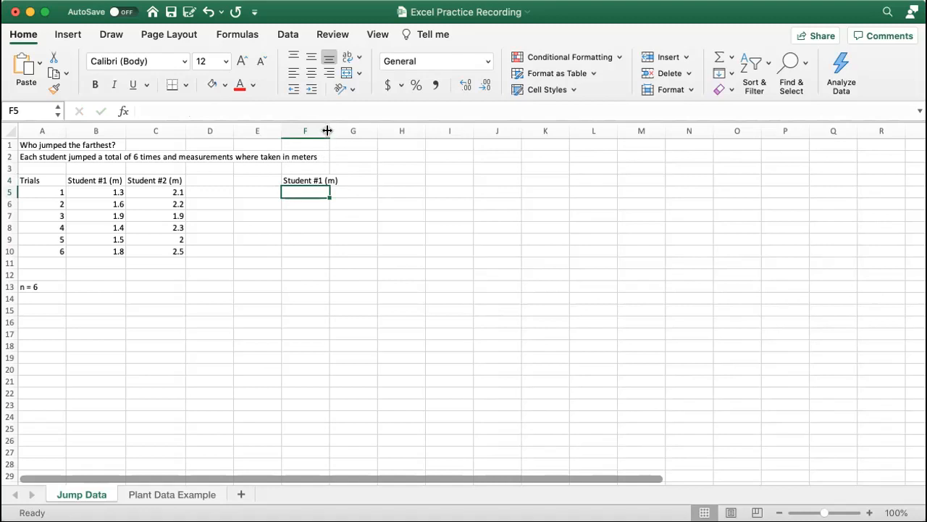
drag(327, 130, 341, 130)
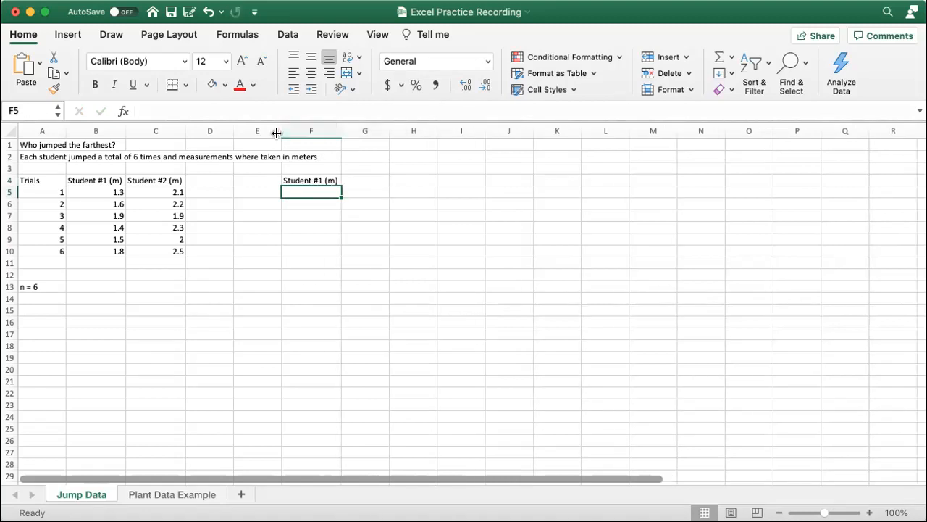
click(341, 131)
Enter the heading "Student #2 (m)" in G4 and widen column G to fit it.
click(361, 175)
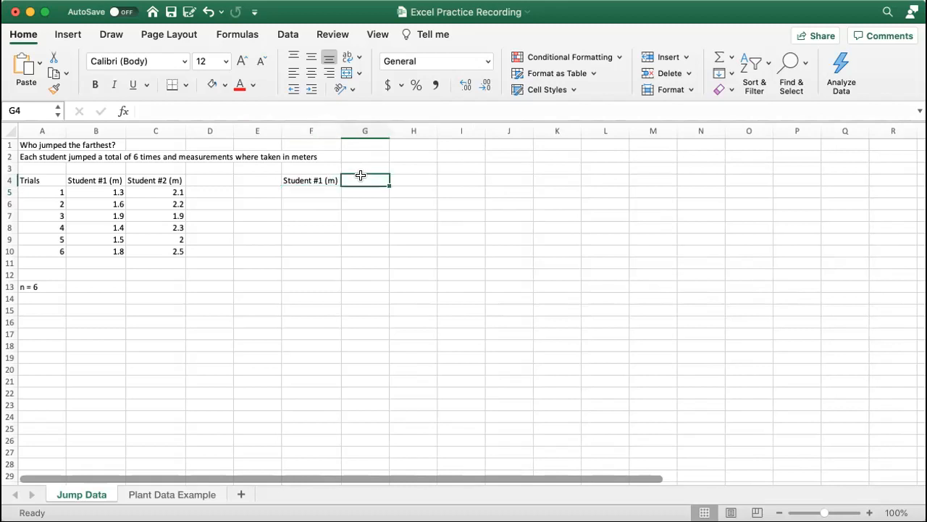
text(Student #)
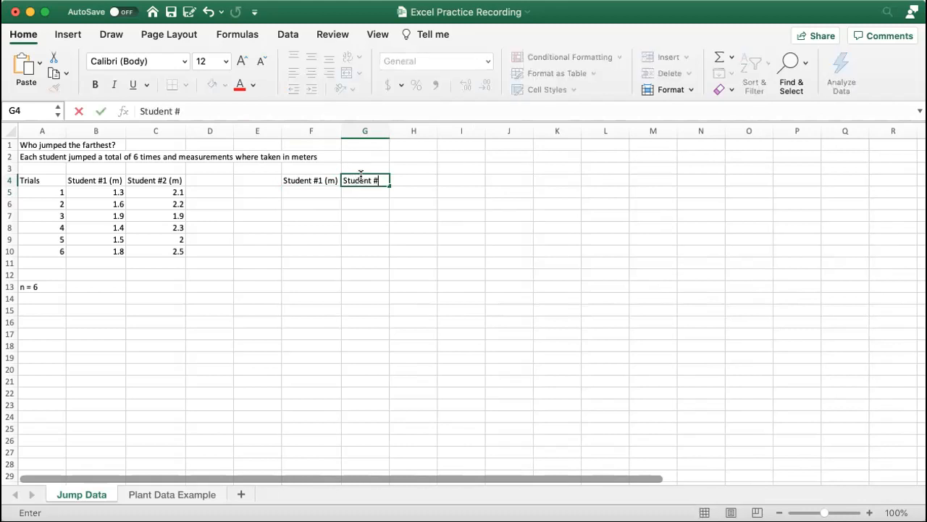
text(2 (m))
key(Return)
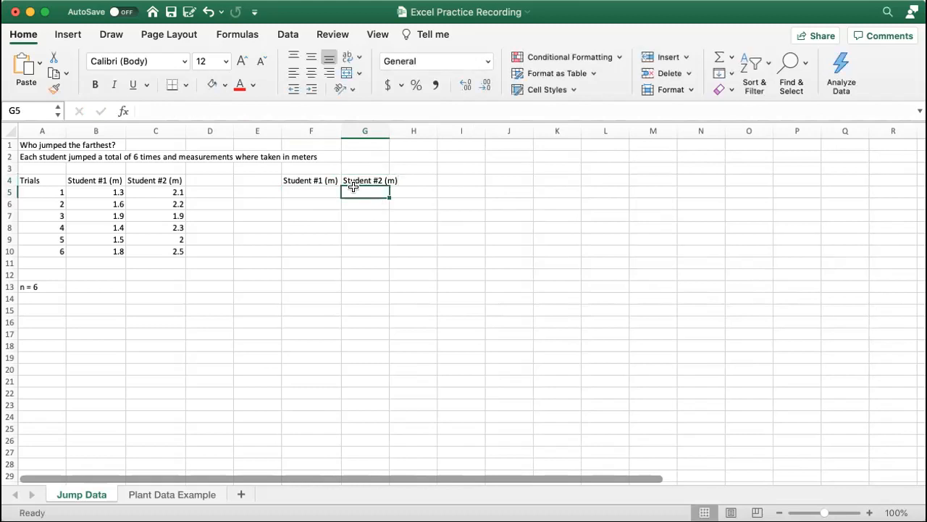
mouse_move(387, 129)
mouse_down()
mouse_move(397, 129)
mouse_move(387, 129)
mouse_up()
double_click(389, 129)
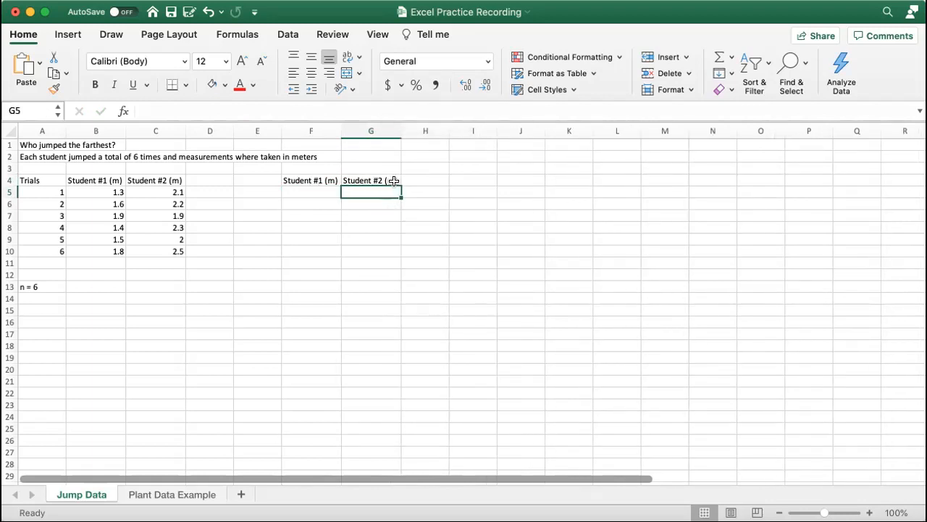
Enter the row labels Mean, SD and SE in E5, E6 and E7 of the summary table.
click(252, 197)
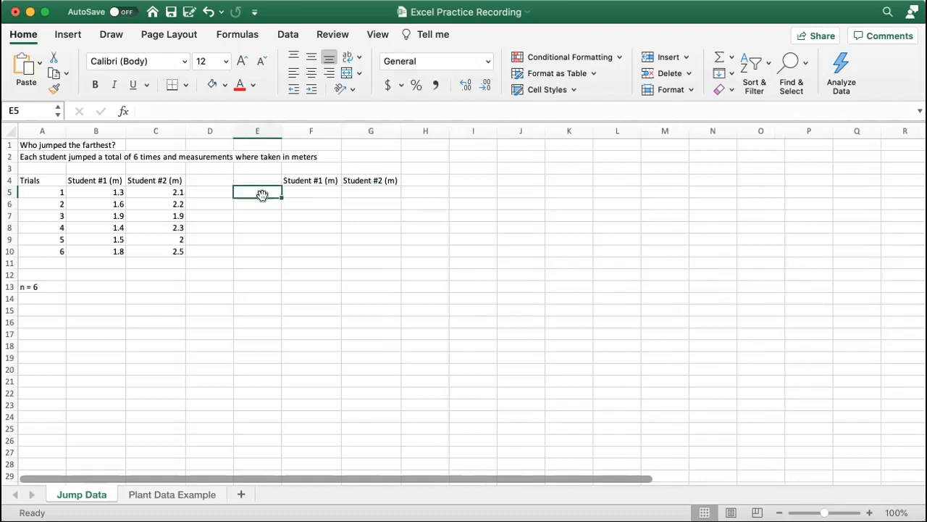
text(Mean)
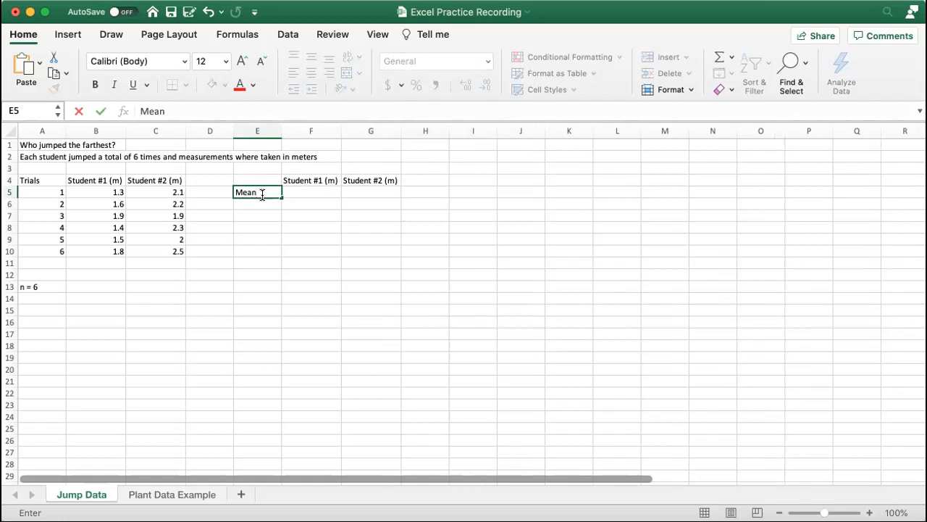
key(Return)
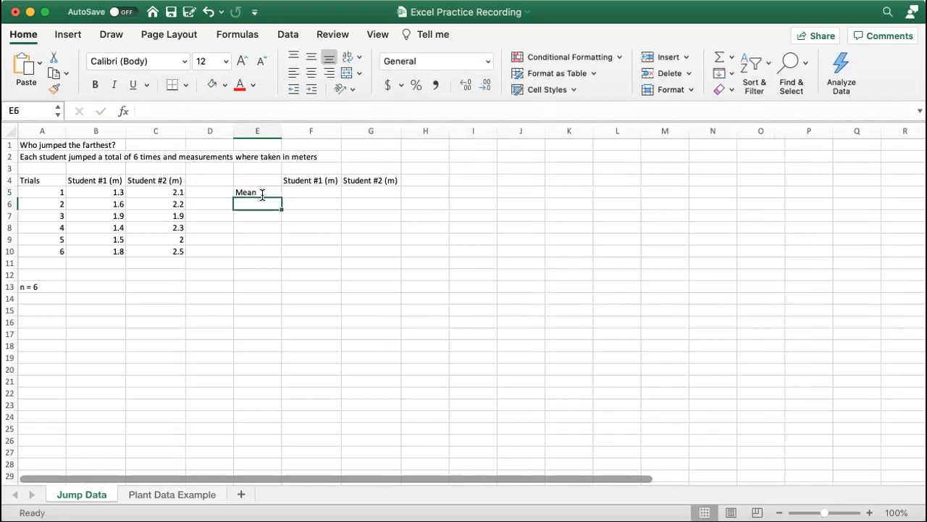
click(262, 195)
key(Down)
key(Left)
key(Right)
key(Right)
key(Left)
key(Left)
key(Right)
text(SD)
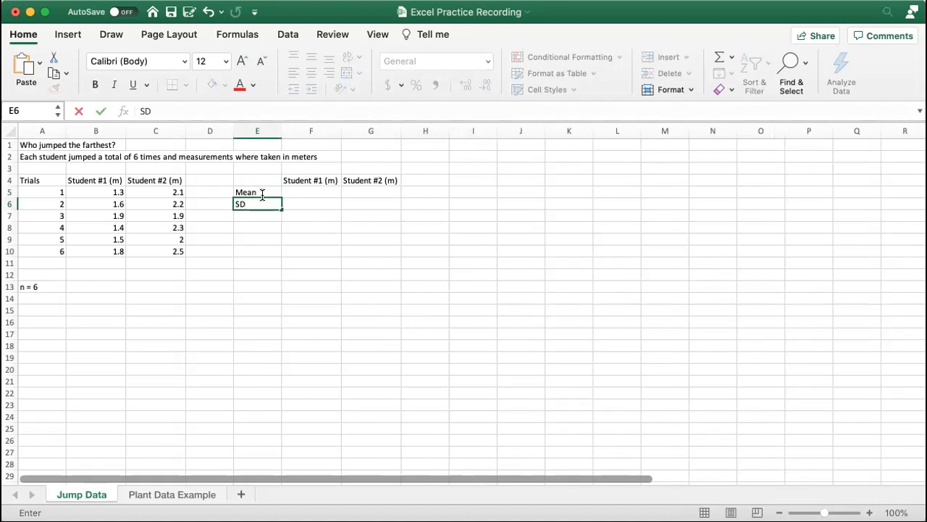
key(Return)
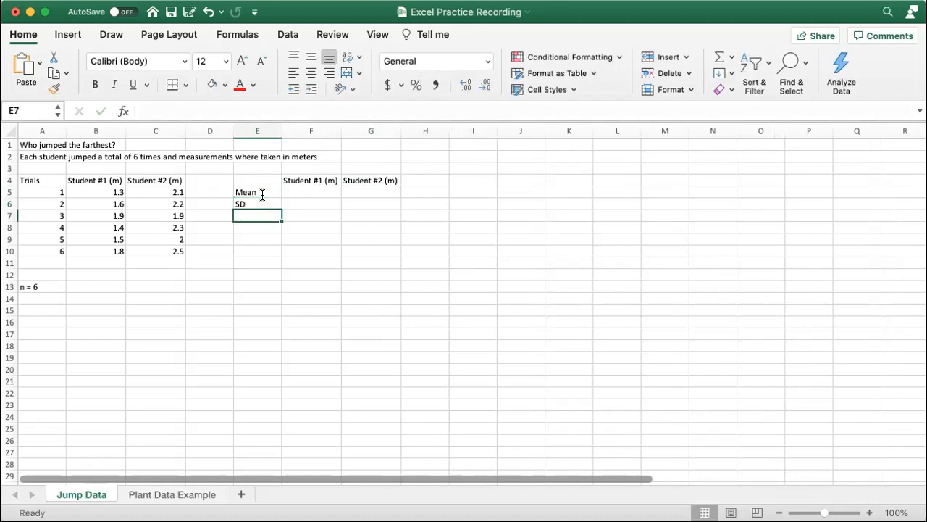
text(SE)
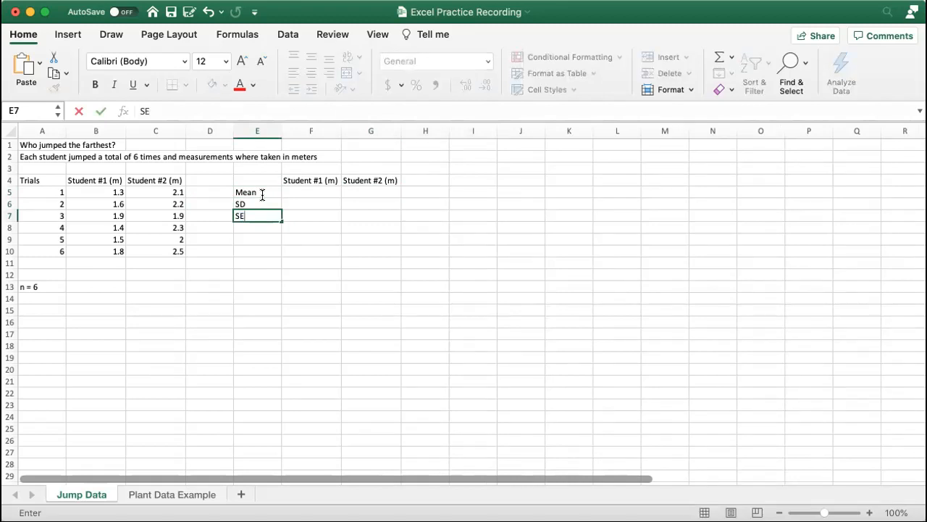
key(Return)
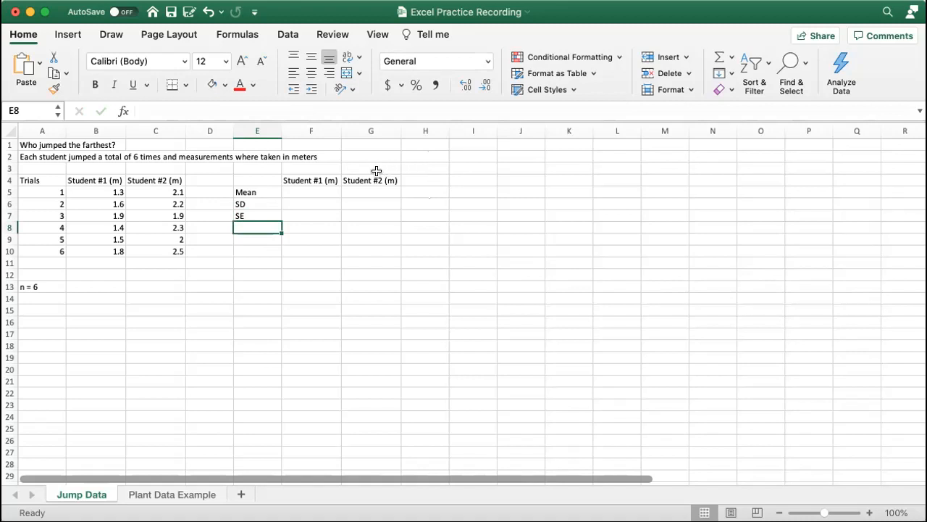
drag(391, 194, 374, 180)
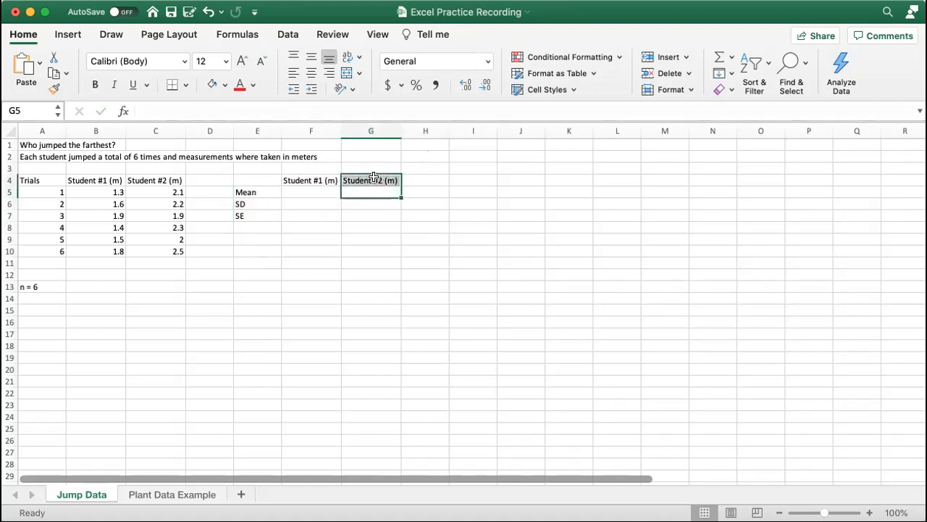
click(498, 264)
click(309, 194)
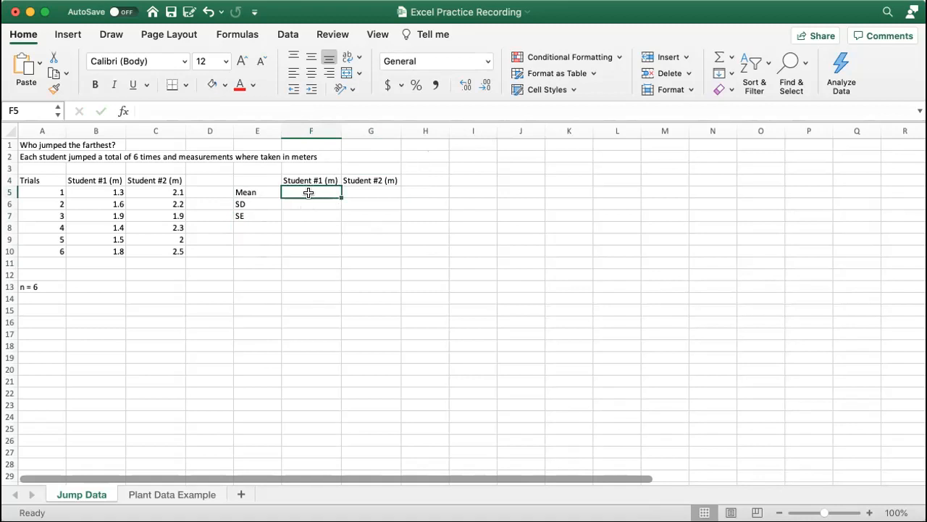
text(=)
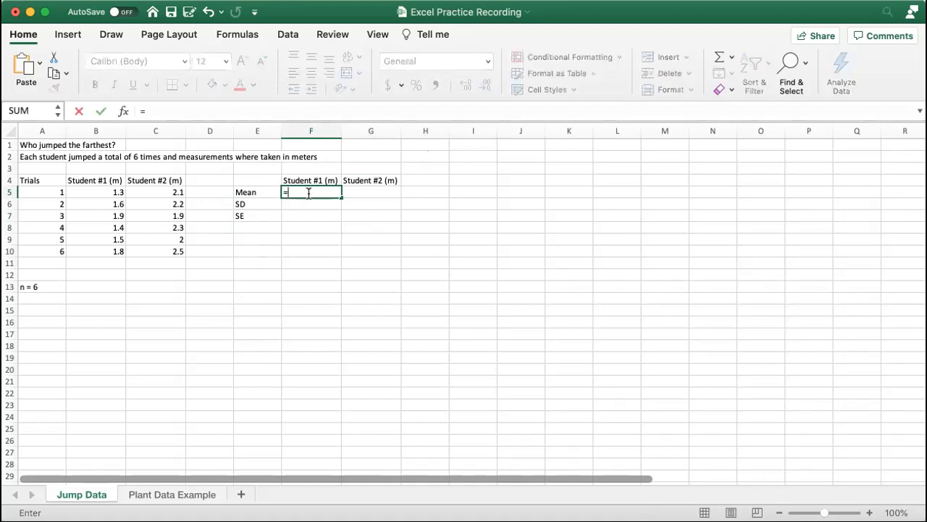
click(148, 110)
key(Escape)
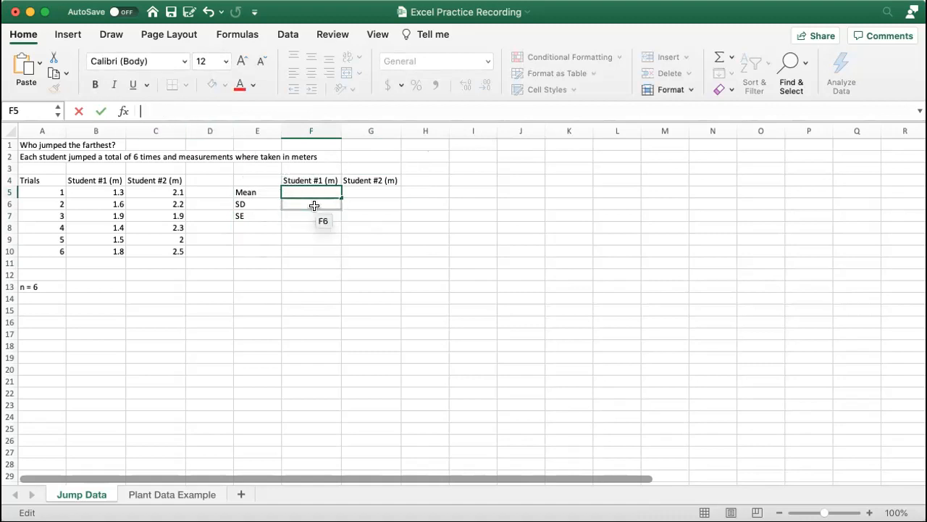
click(366, 203)
Calculate Student #1's mean jump distance in F5 with the AVERAGE function over B5:B10.
click(322, 193)
text(=)
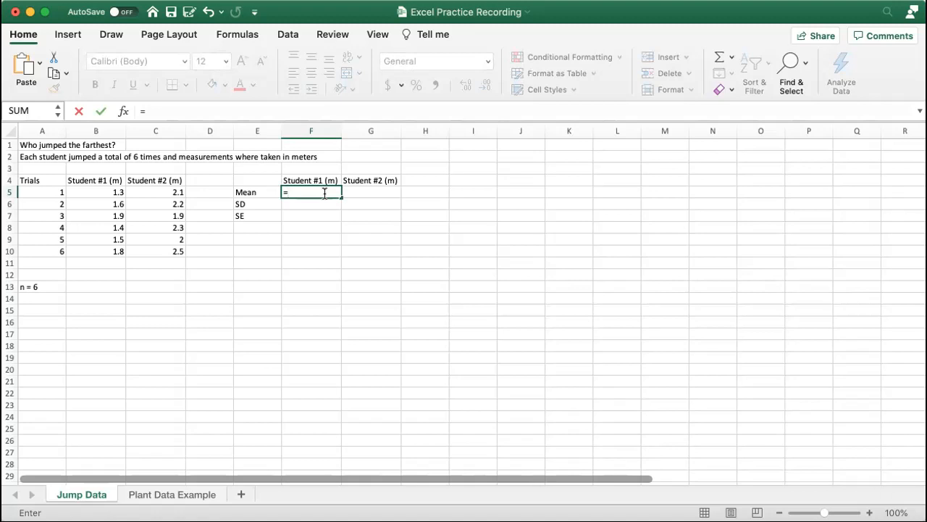
text(av)
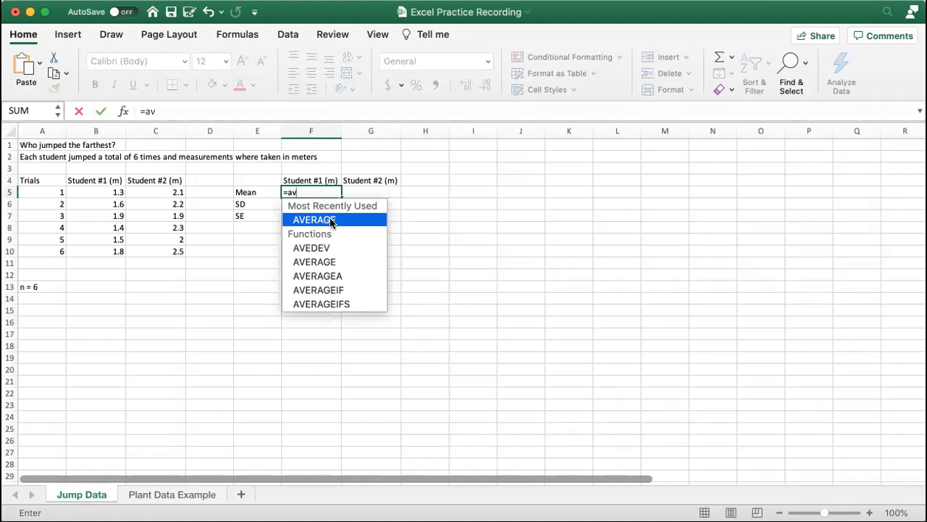
double_click(331, 220)
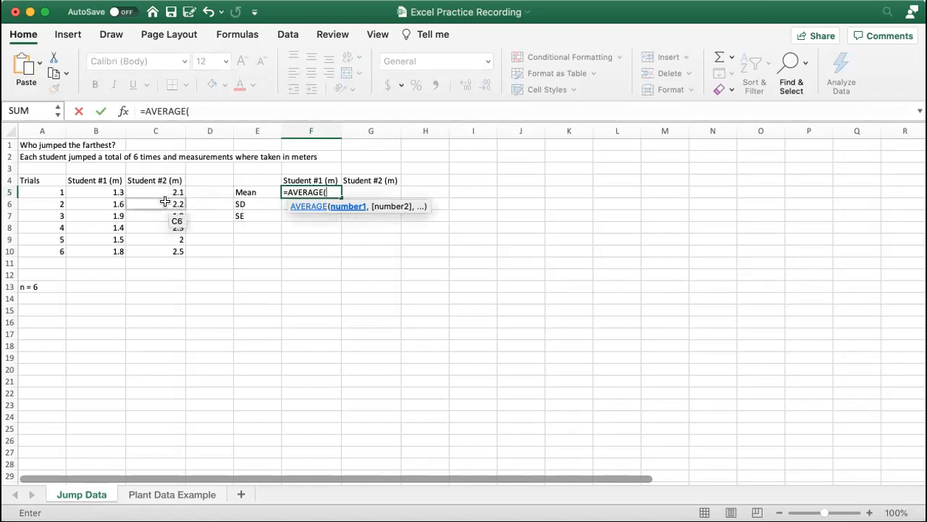
click(107, 189)
drag(107, 189, 112, 251)
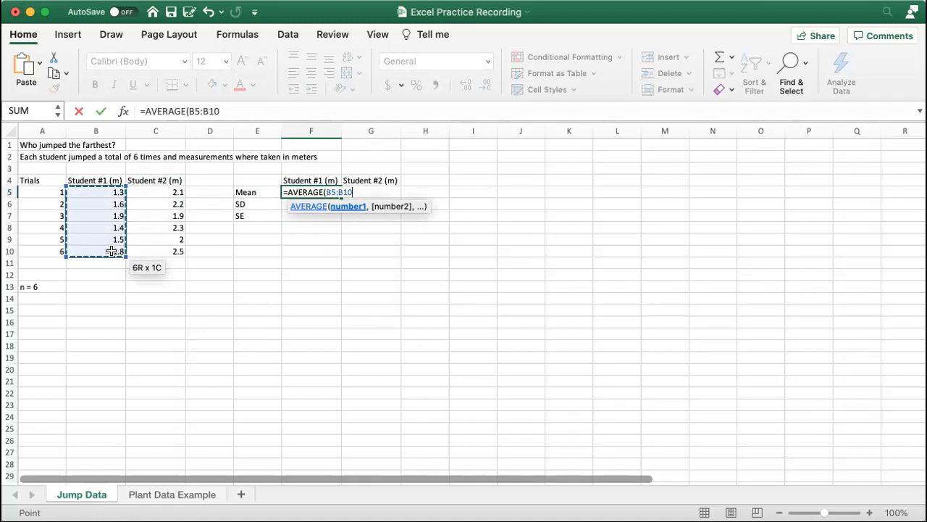
key(Return)
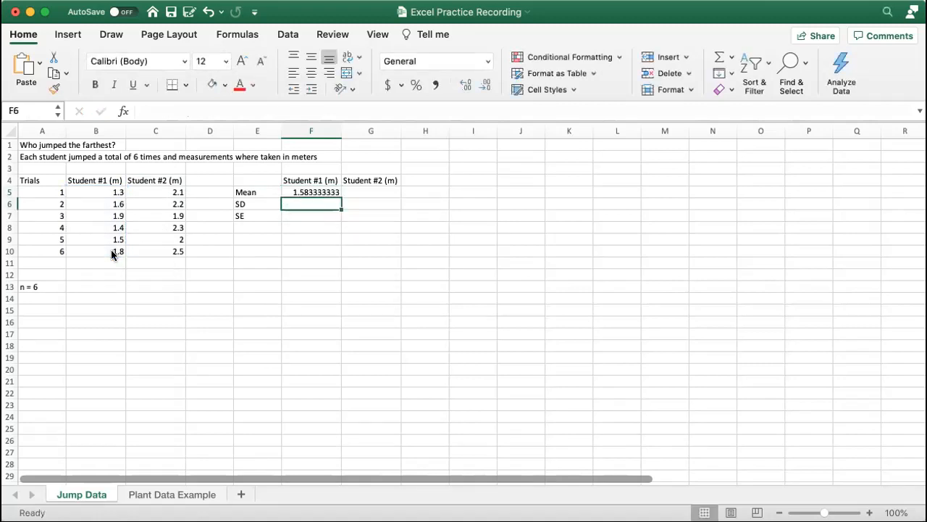
Format Student #1's mean in F5 to show two decimal places.
click(316, 192)
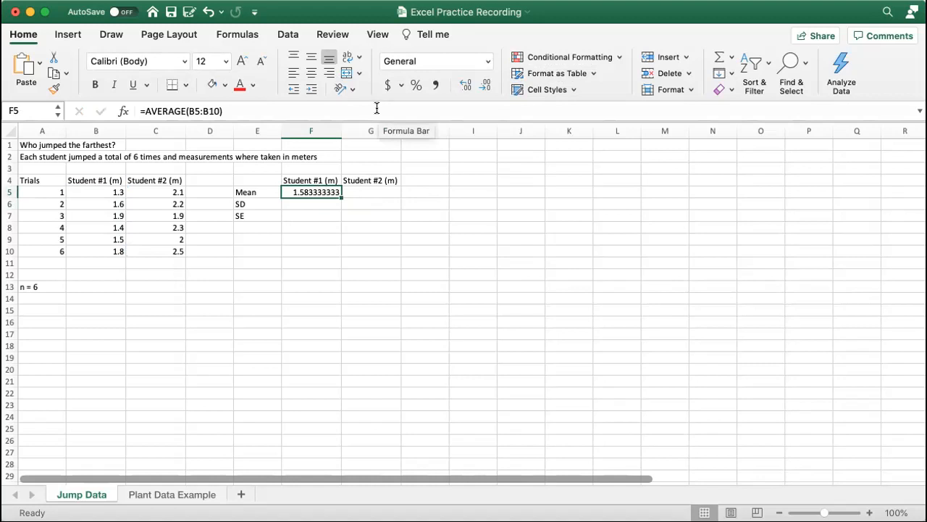
click(462, 87)
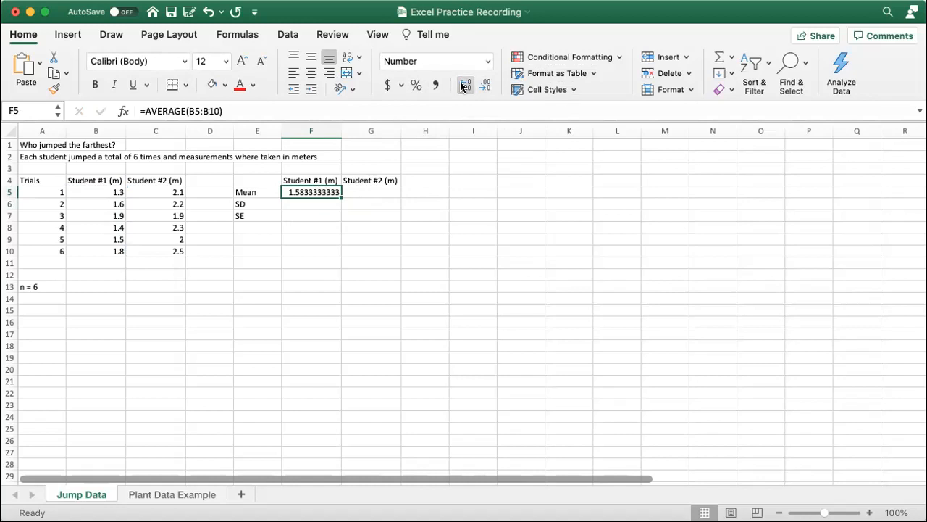
click(478, 85)
click(479, 86)
click(478, 85)
click(478, 86)
click(479, 86)
click(478, 86)
click(478, 86)
click(479, 85)
Fill the mean formula from F5 across to G5 for Student #2.
click(368, 190)
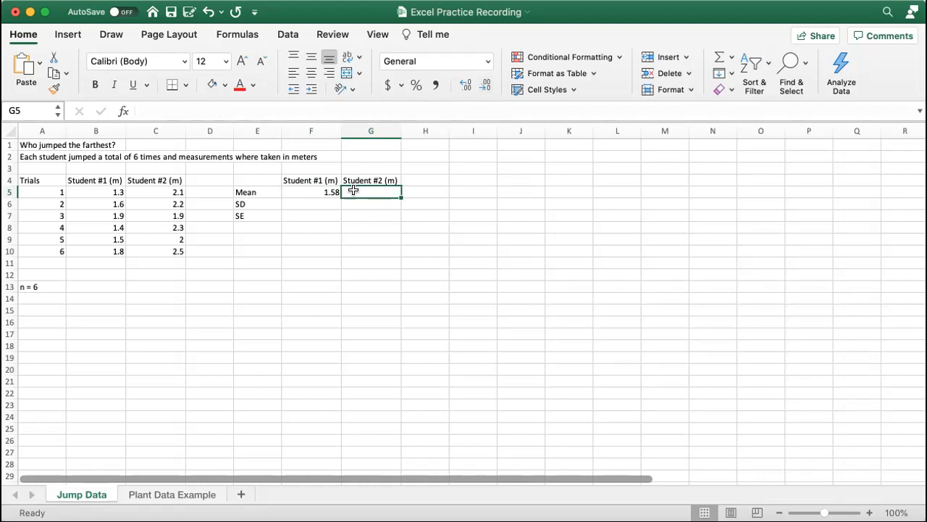
click(317, 192)
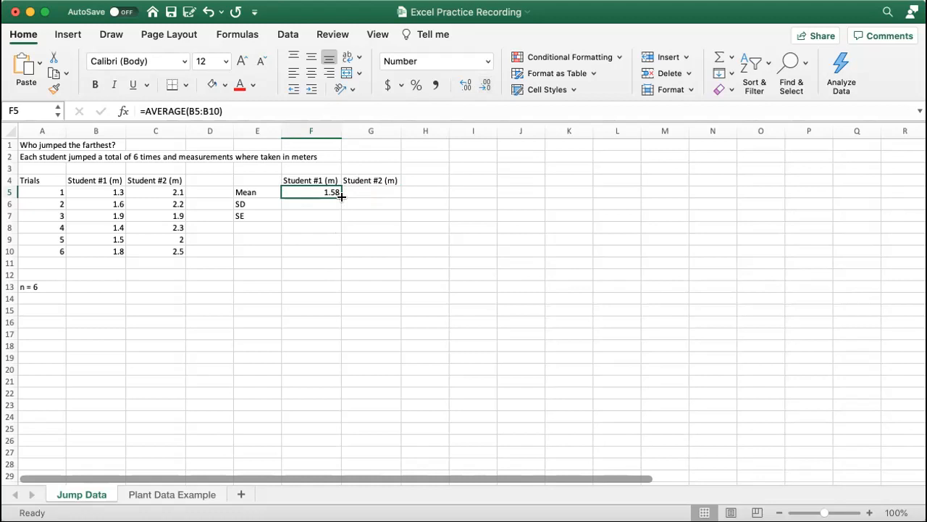
drag(340, 194, 387, 192)
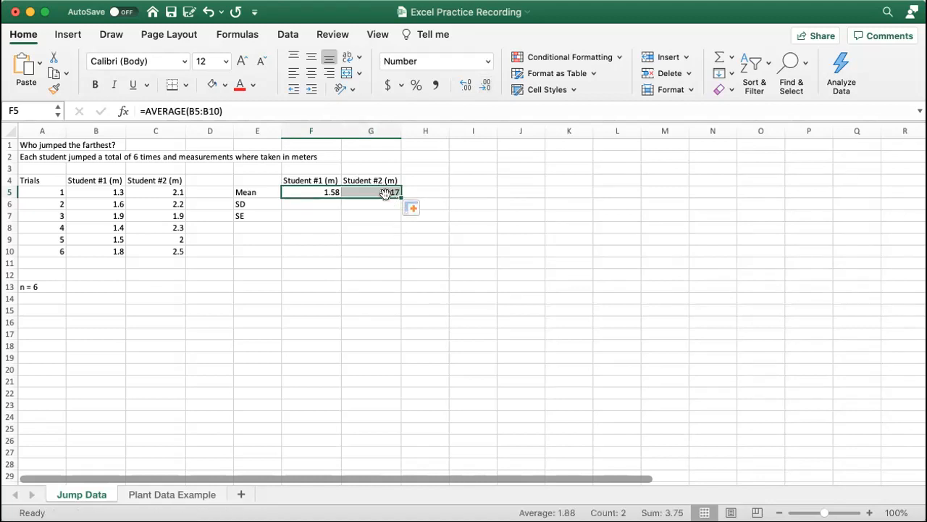
click(380, 234)
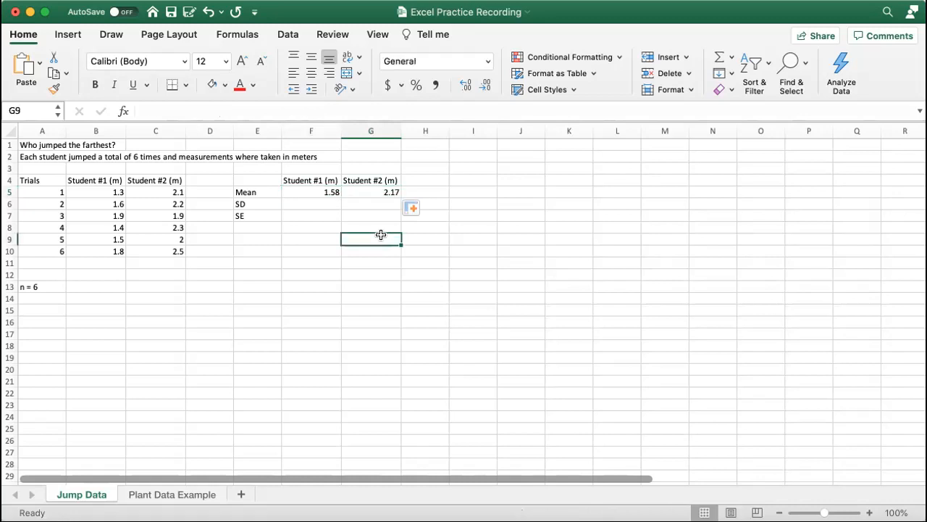
Check the function and source range of the mean formula in G5, and compare the two students' means in F5 and G5.
click(368, 192)
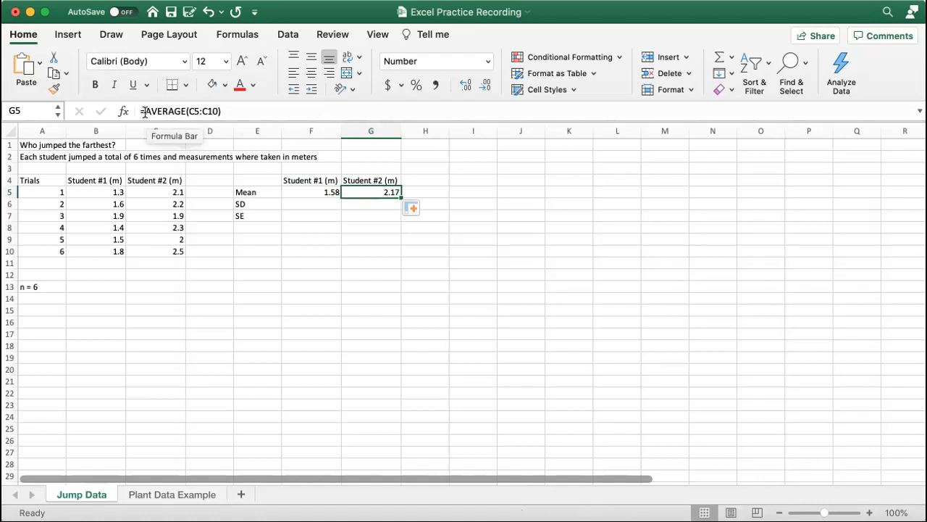
click(186, 111)
drag(186, 112, 146, 112)
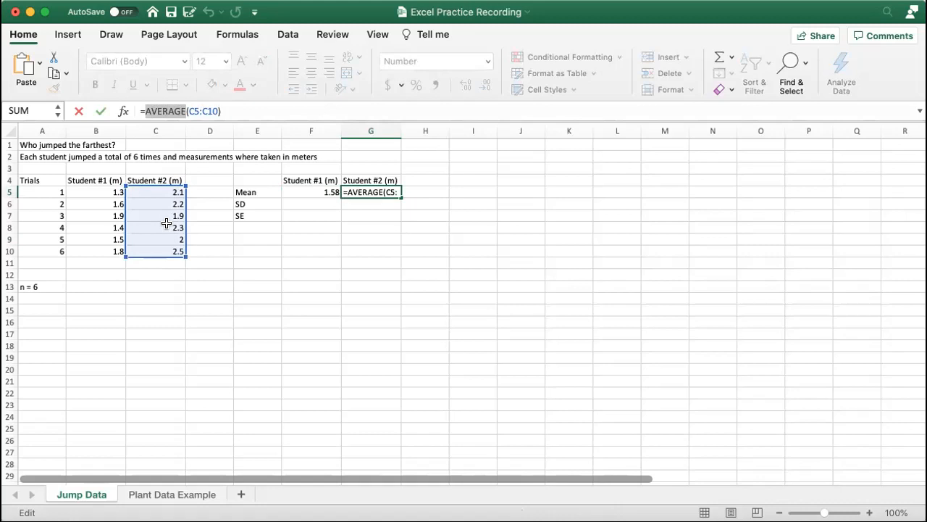
click(435, 192)
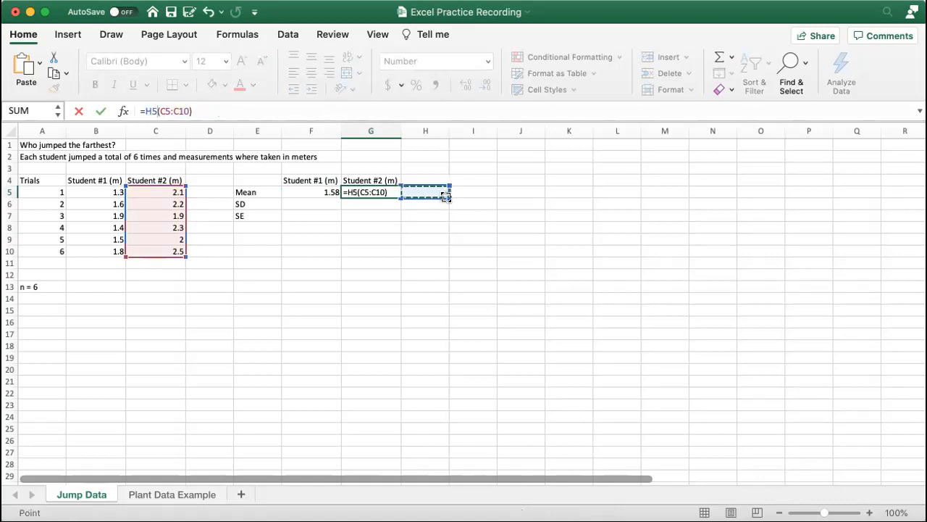
click(363, 192)
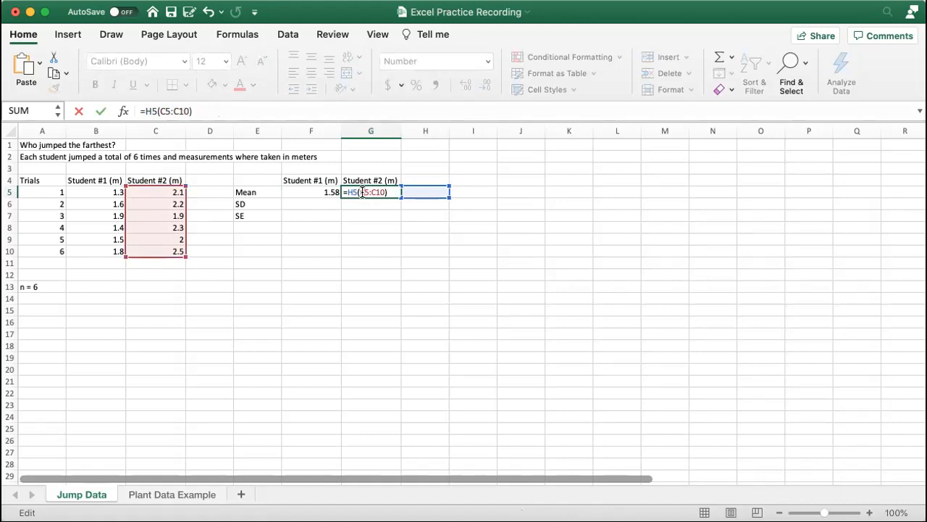
key(Escape)
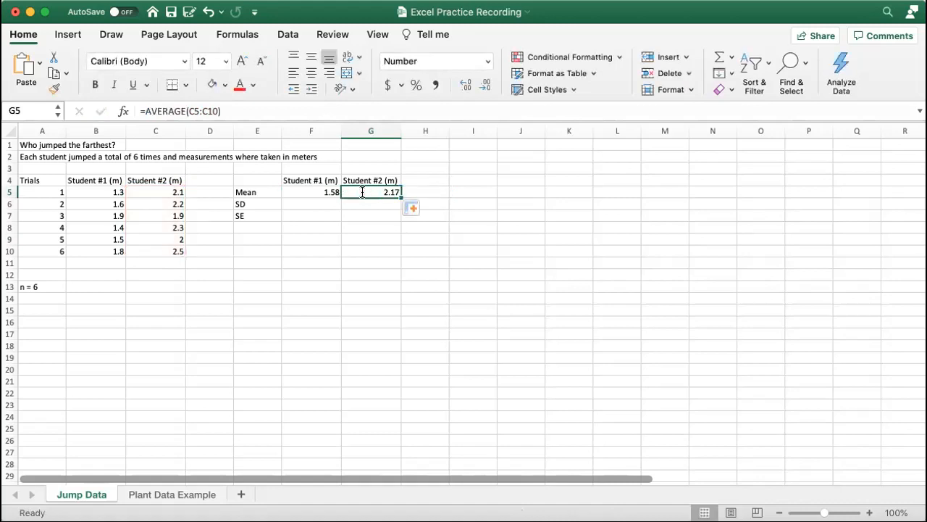
click(365, 215)
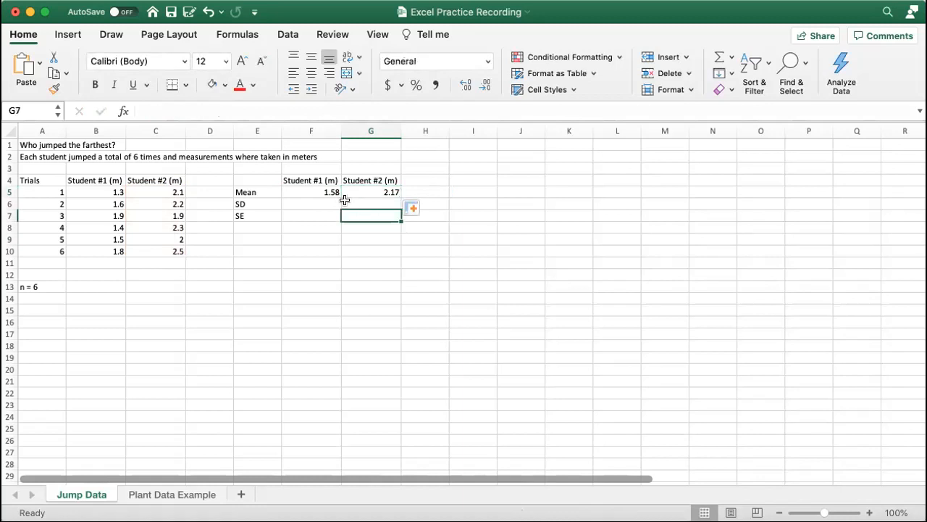
click(322, 192)
click(362, 192)
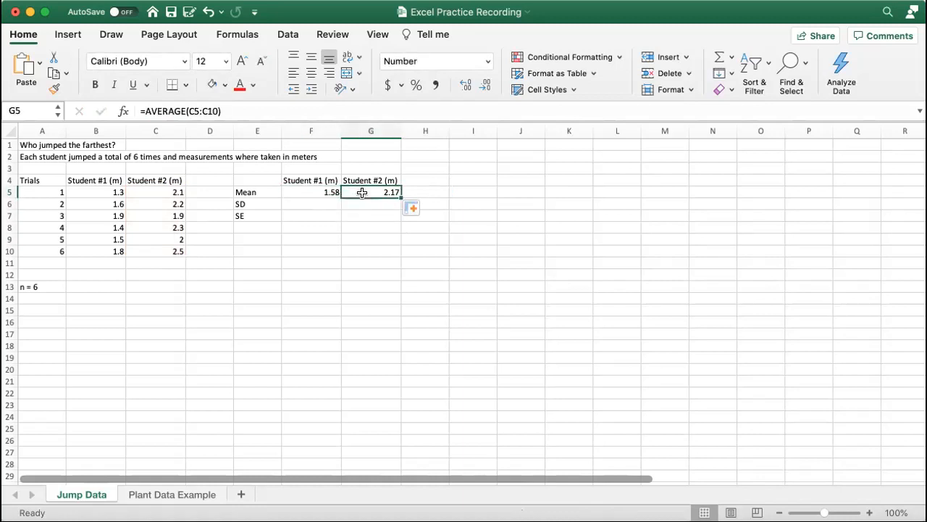
click(325, 192)
click(374, 192)
Calculate Student #1's standard deviation in F6 with the STDEV function over B5:B10.
click(316, 203)
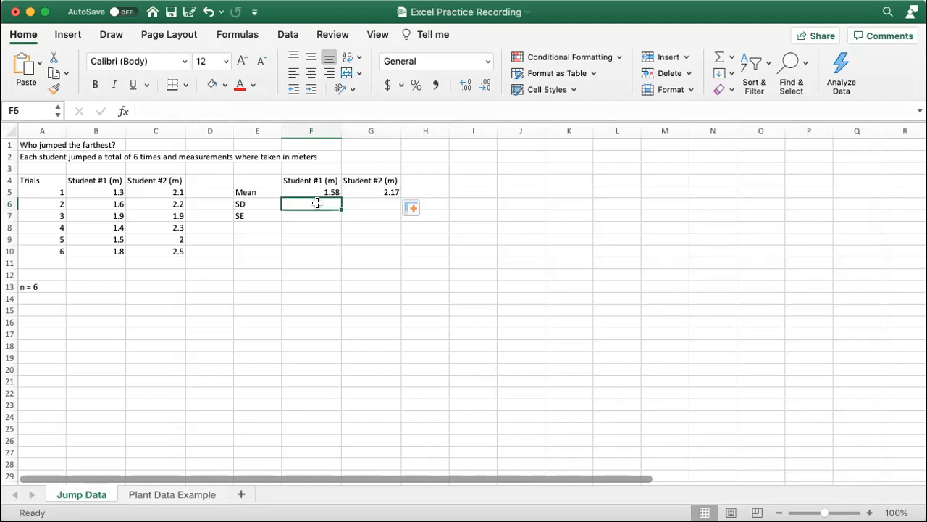
text(=)
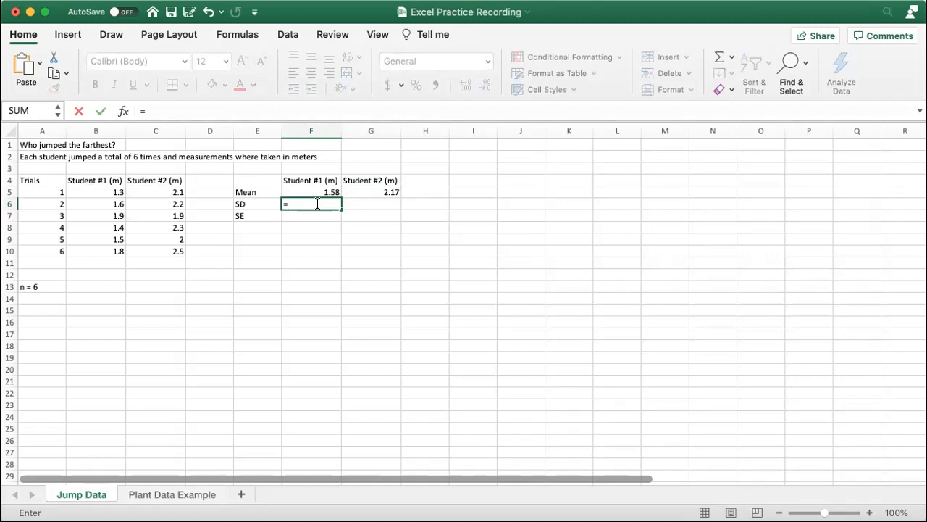
text(st)
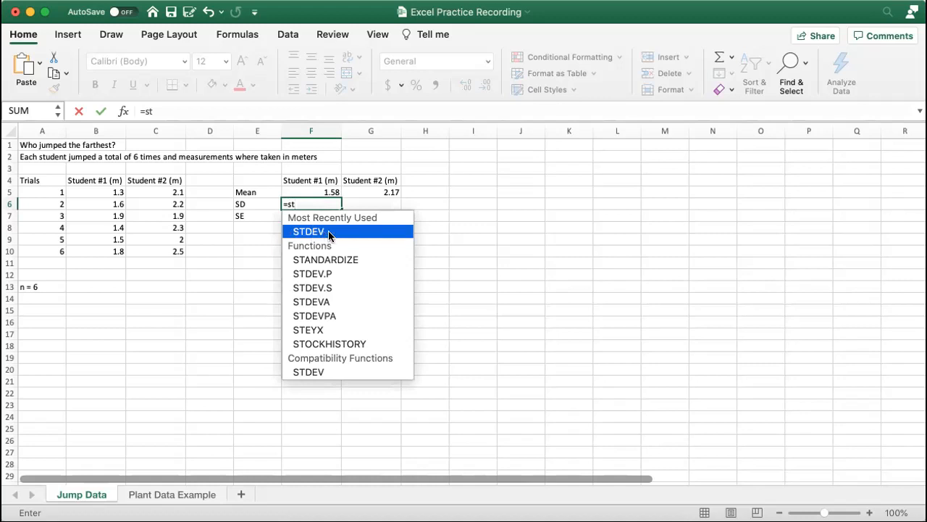
double_click(327, 232)
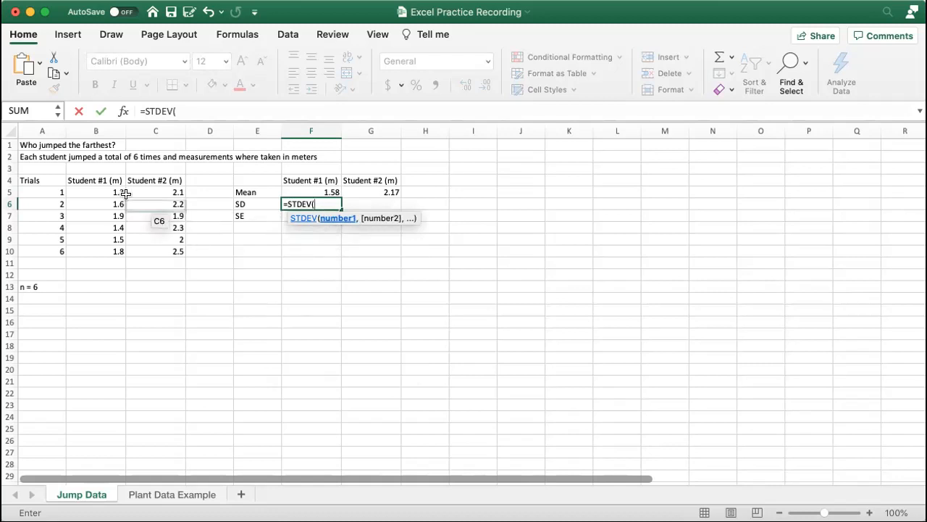
drag(101, 191, 105, 251)
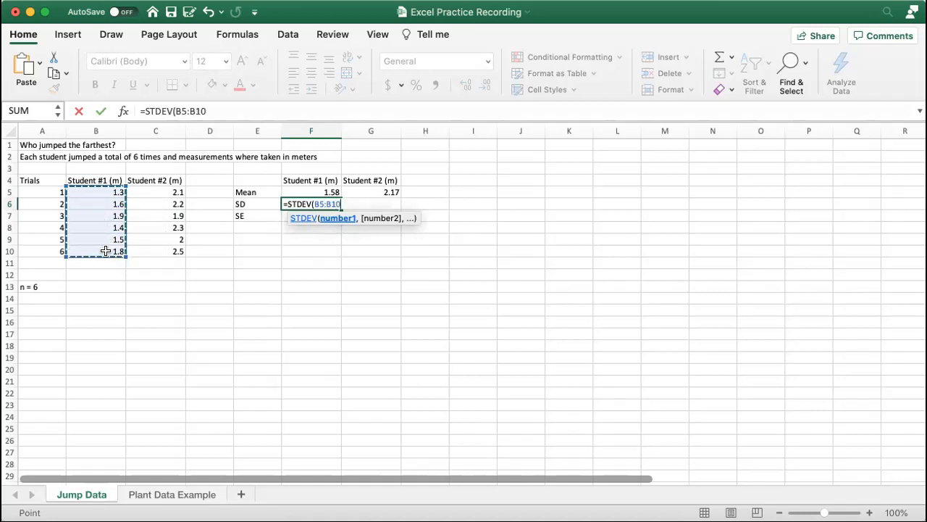
key(Return)
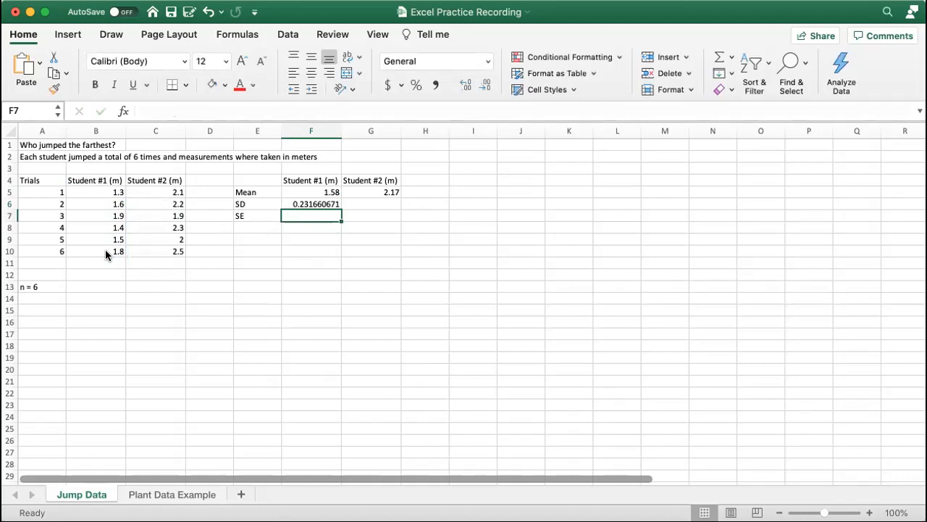
Fill the standard deviation formula from F6 across to G6 for Student #2.
click(305, 204)
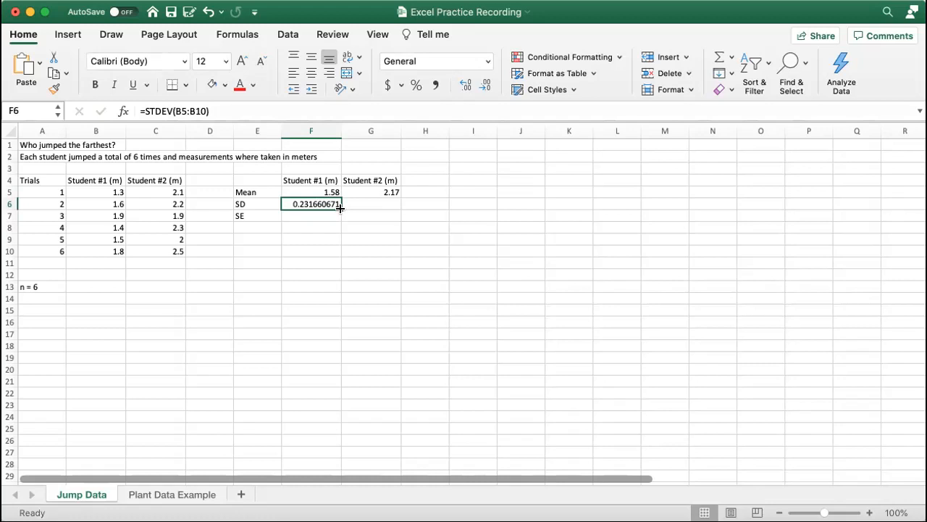
drag(340, 208, 387, 205)
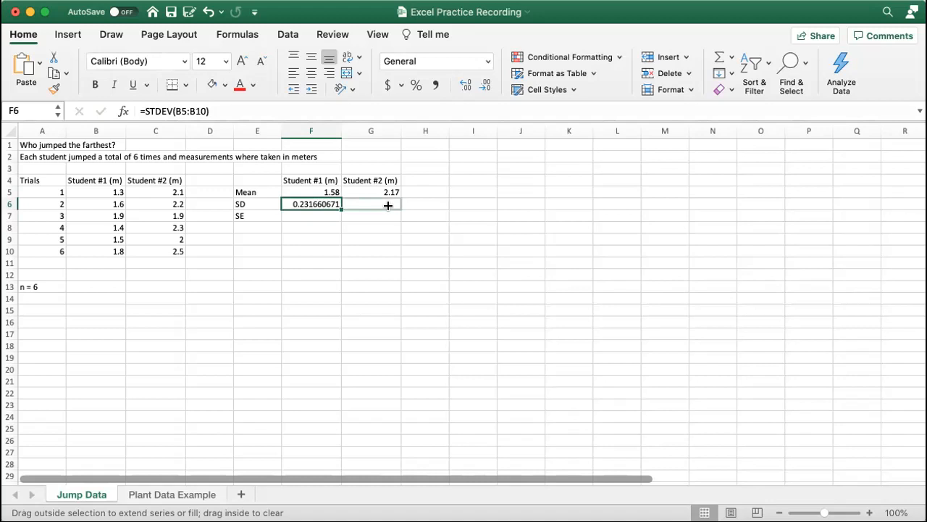
drag(387, 205, 387, 205)
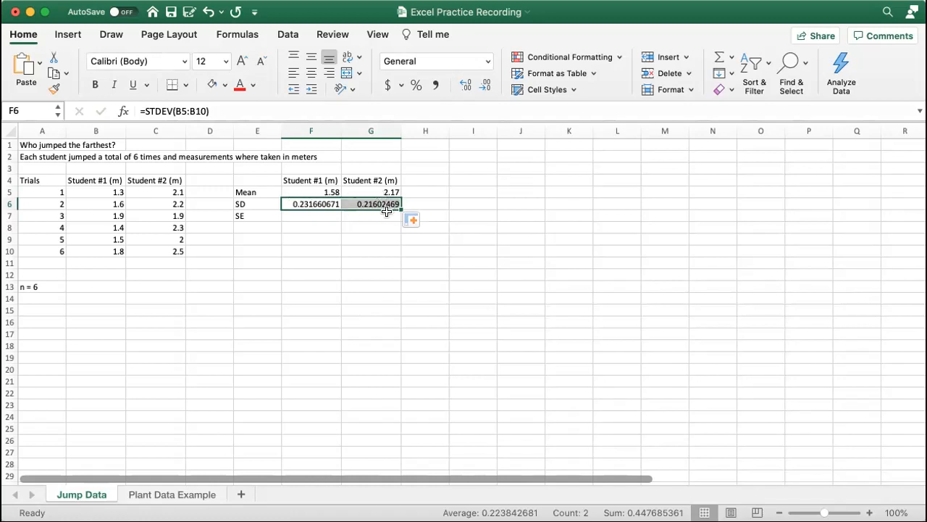
Format both students' standard deviations in F6:G6 to show three decimal places.
click(482, 82)
click(483, 84)
click(483, 84)
click(483, 84)
click(483, 84)
click(484, 84)
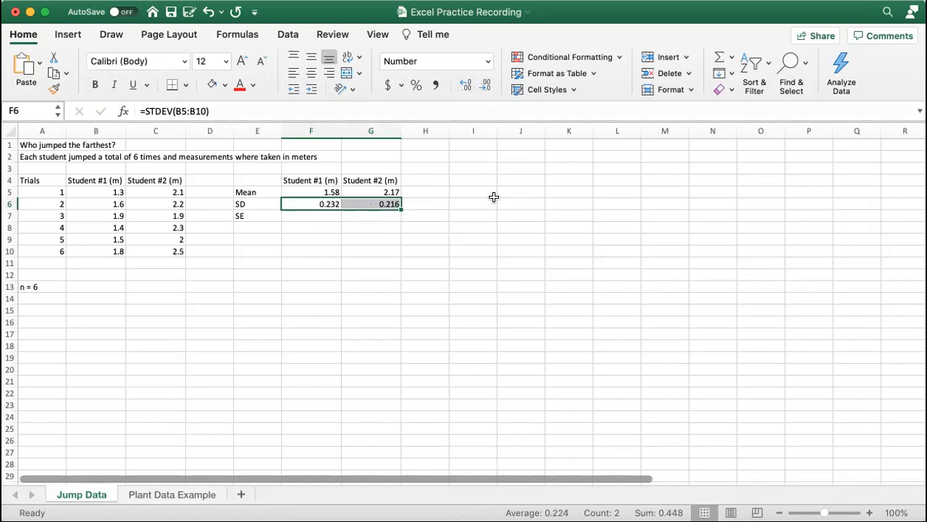
Calculate Student #1's standard error in F7 with the formula =F6/(SQRT(6)).
click(324, 216)
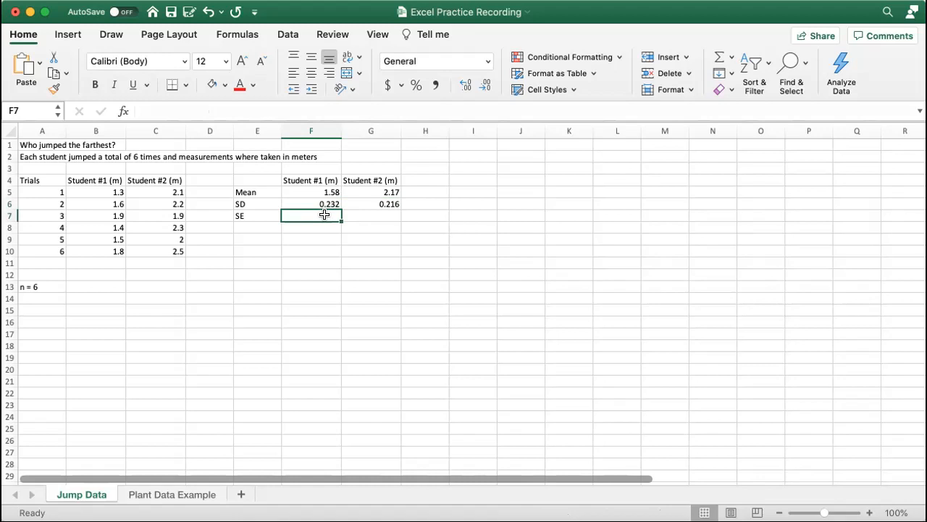
text(=)
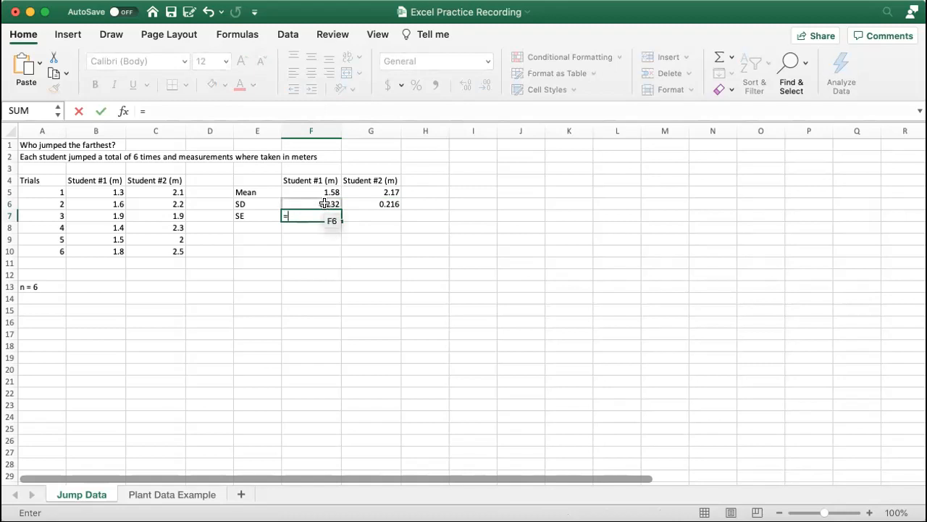
click(325, 203)
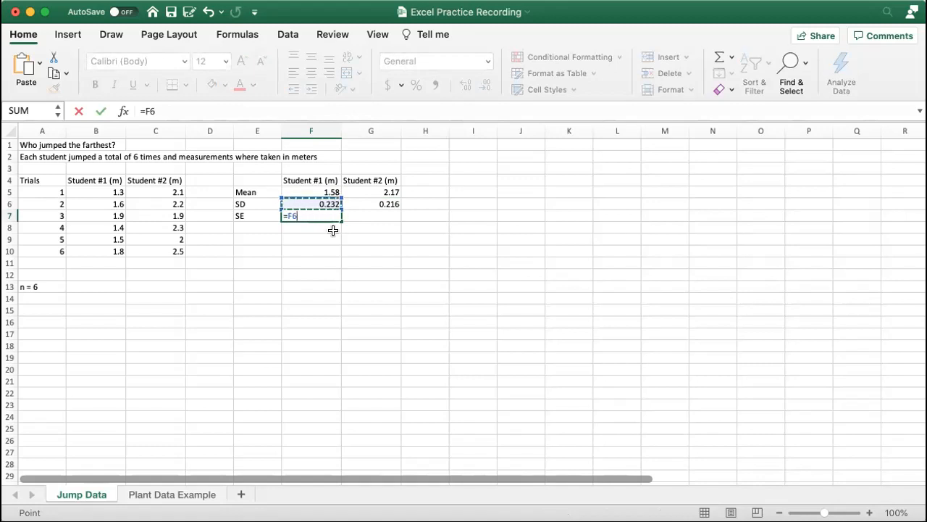
text(/)
text((sq)
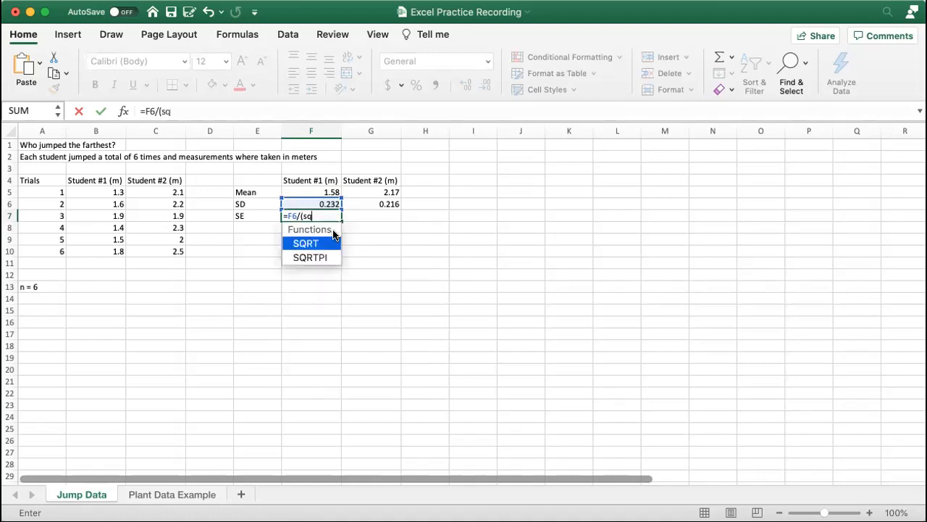
double_click(326, 241)
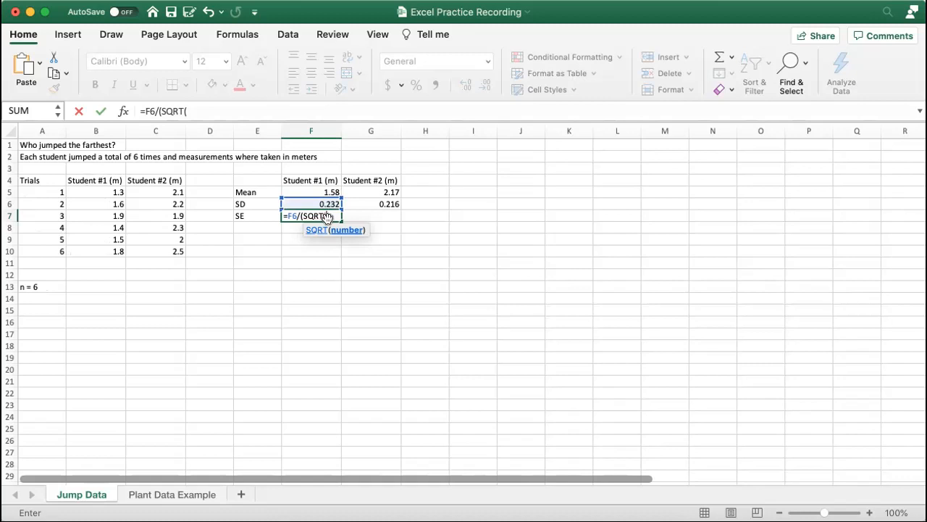
text(6))
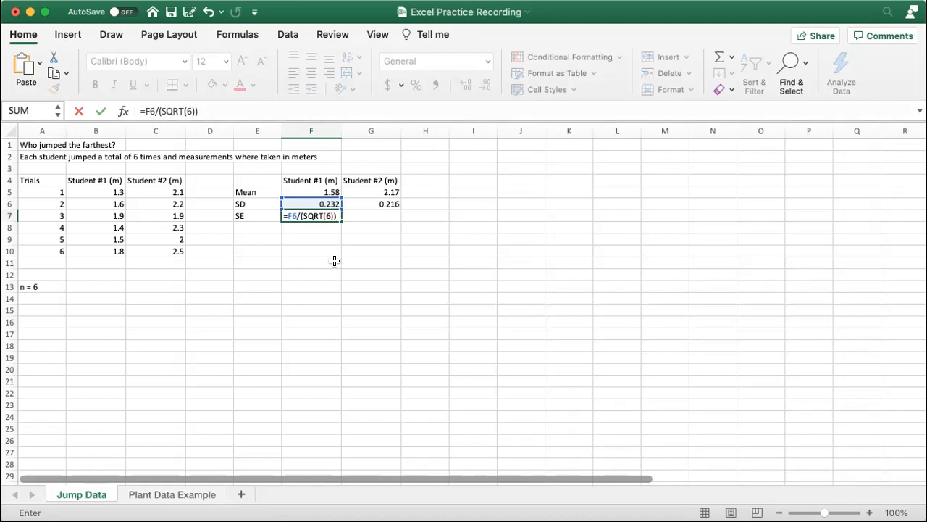
key(Return)
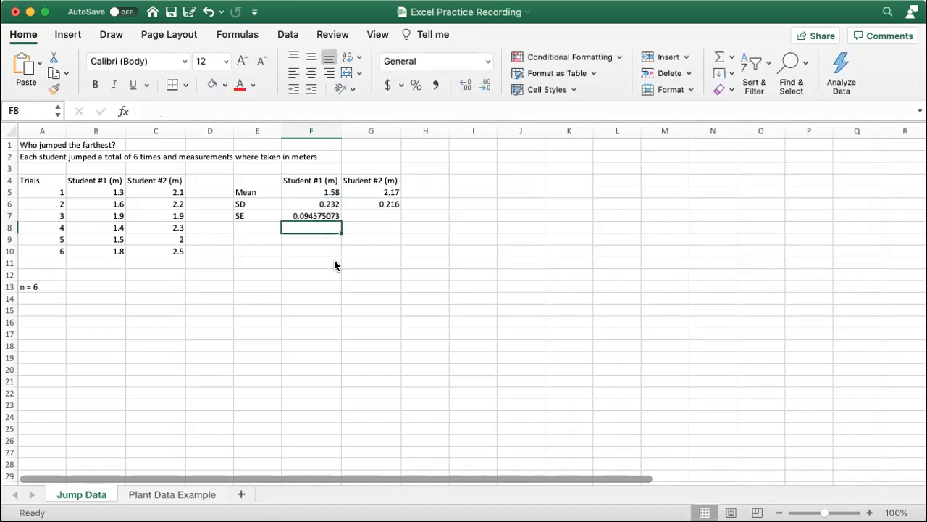
Fill the standard error formula from F7 across to G7 for Student #2 and check the copied formula.
click(328, 215)
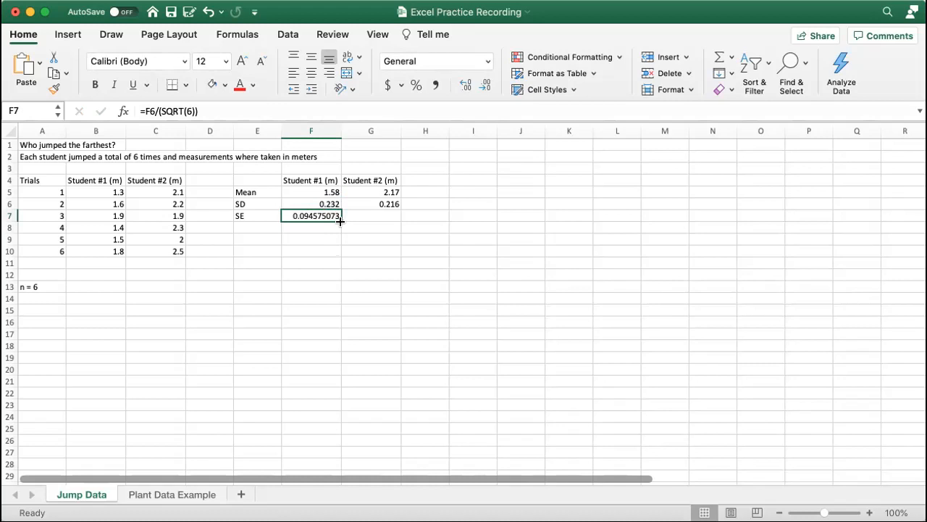
drag(339, 221, 394, 216)
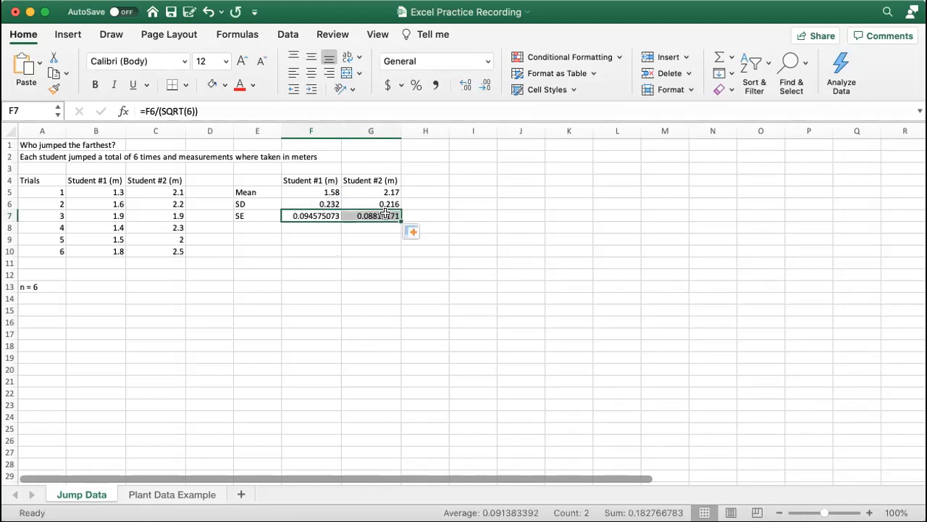
click(381, 213)
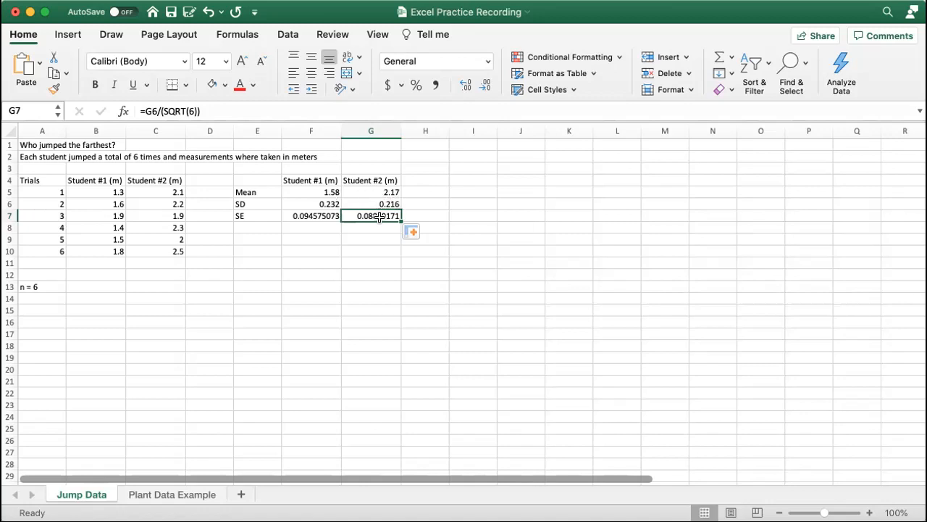
click(362, 245)
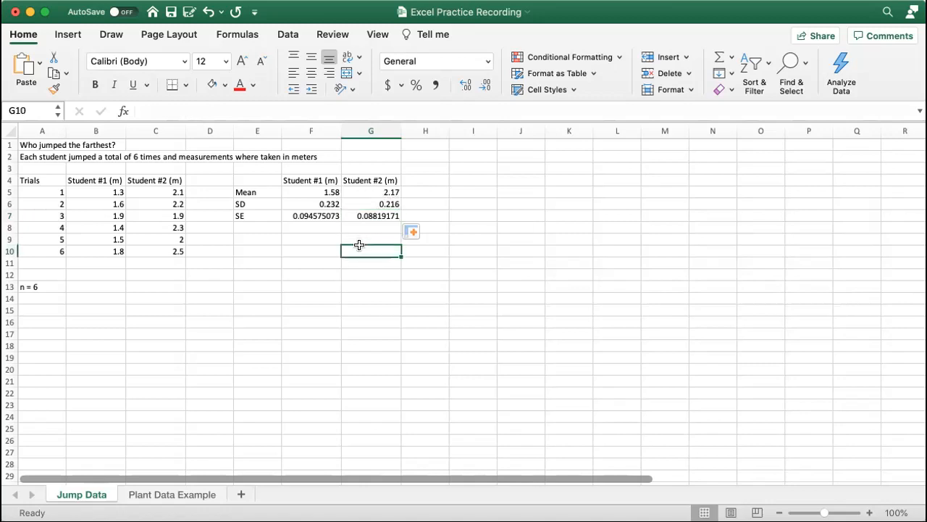
Format both students' standard errors in F7:G7 to show two decimal places.
drag(298, 212, 373, 216)
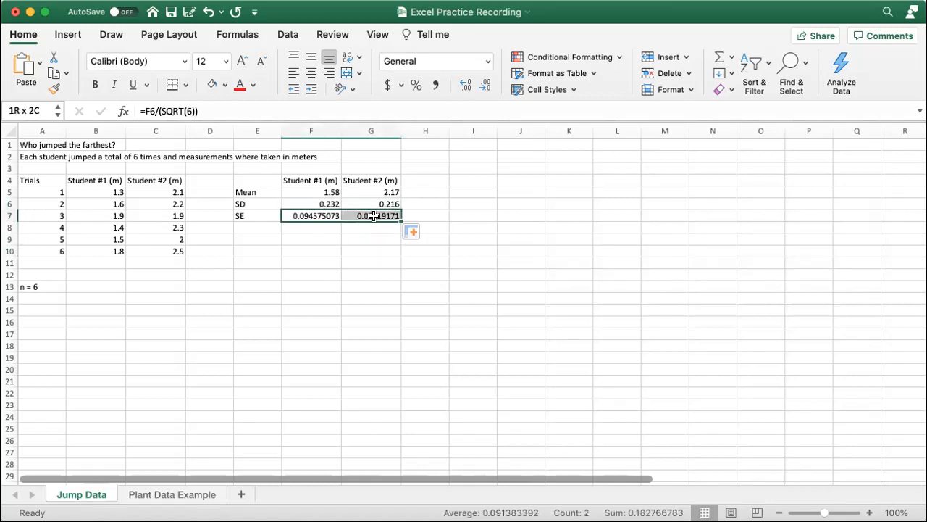
click(365, 252)
click(313, 216)
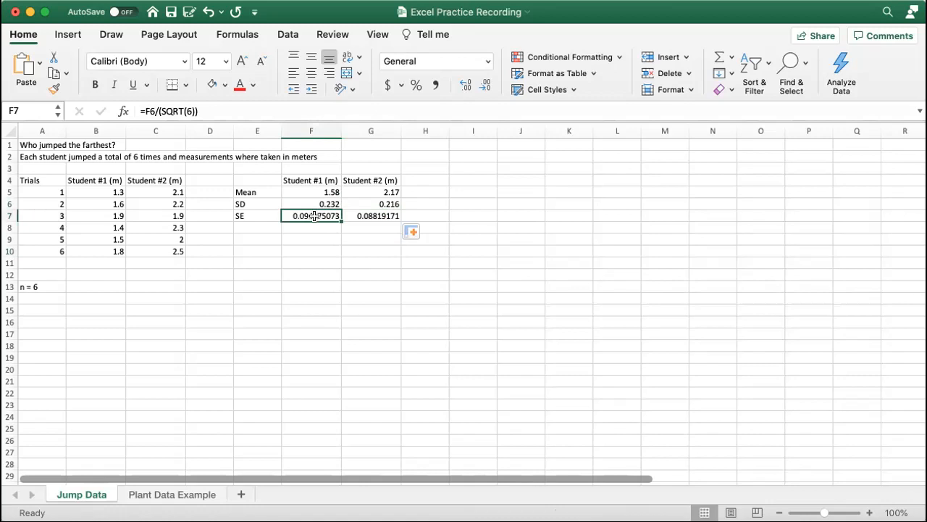
drag(314, 216, 382, 212)
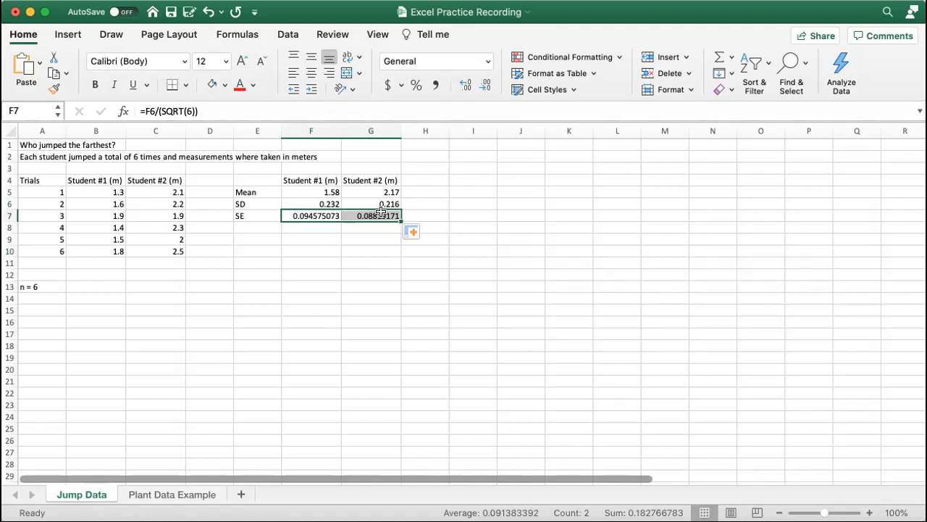
click(486, 85)
click(485, 85)
click(485, 85)
click(485, 85)
click(485, 85)
click(485, 85)
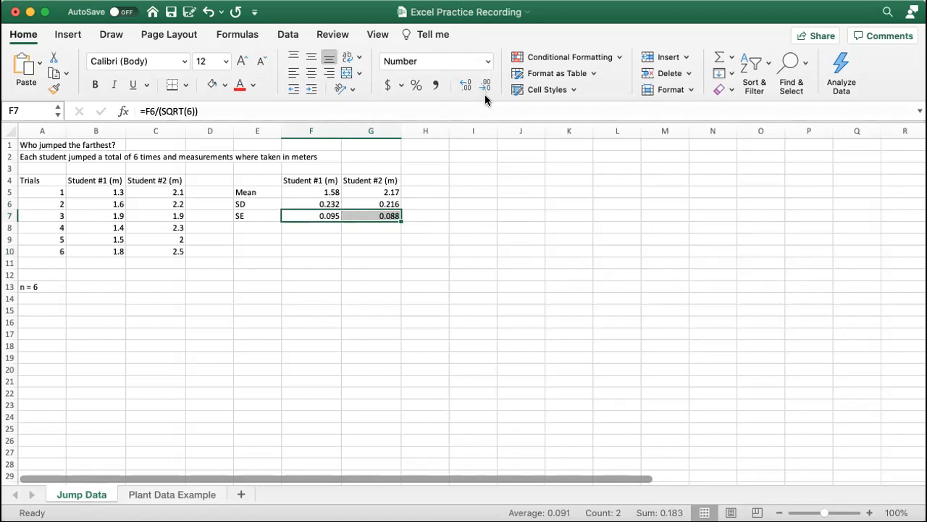
click(485, 85)
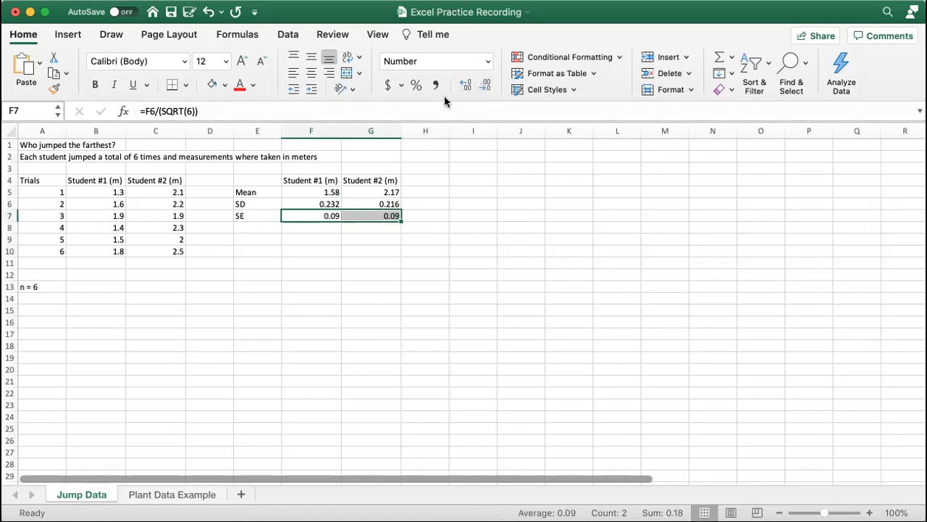
click(489, 215)
Make all the summary statistics in F5:G7 show a uniform two decimal places.
drag(327, 193, 385, 218)
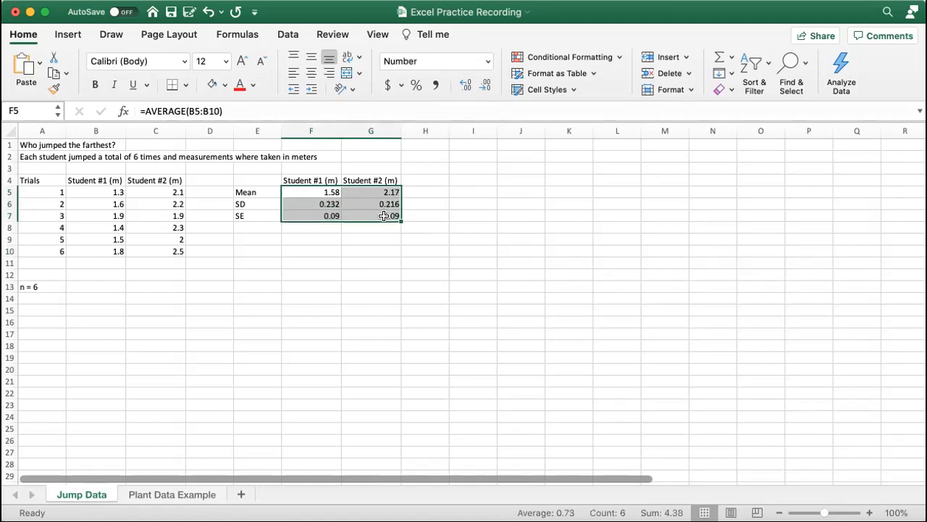
click(486, 85)
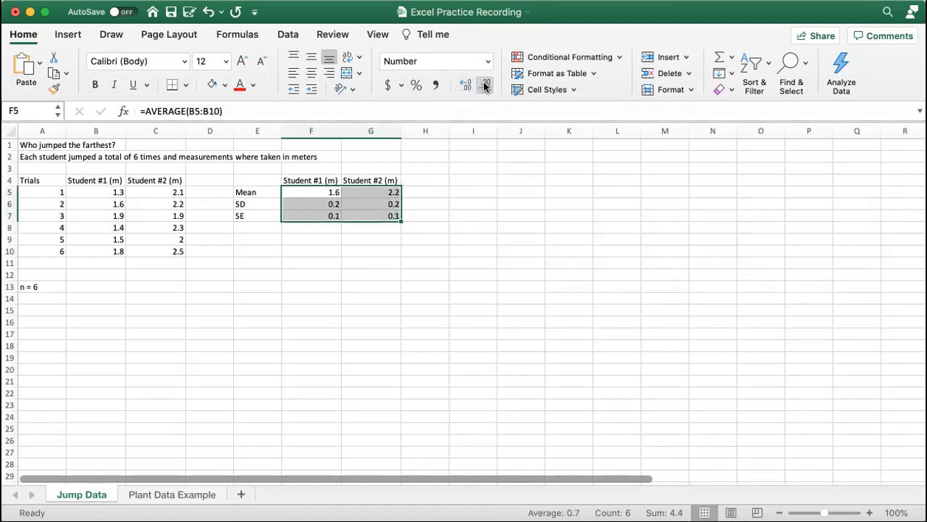
click(466, 85)
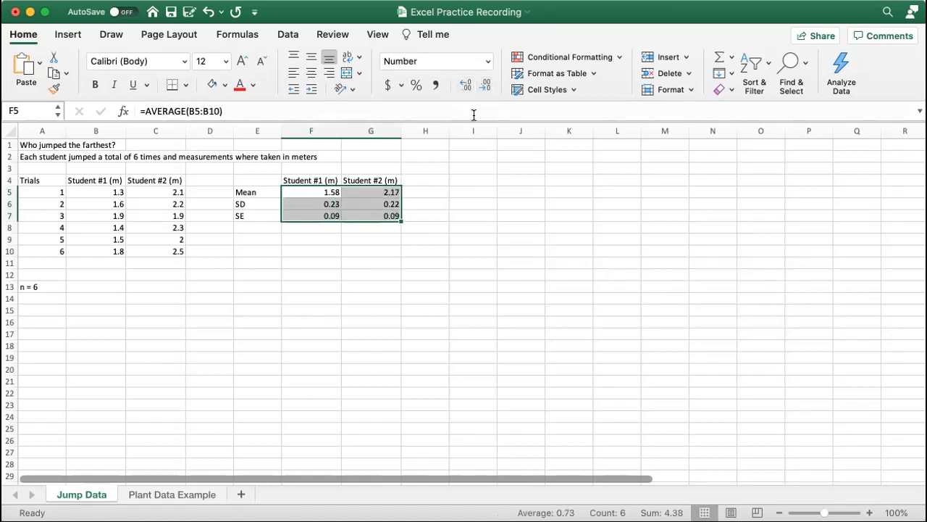
click(476, 216)
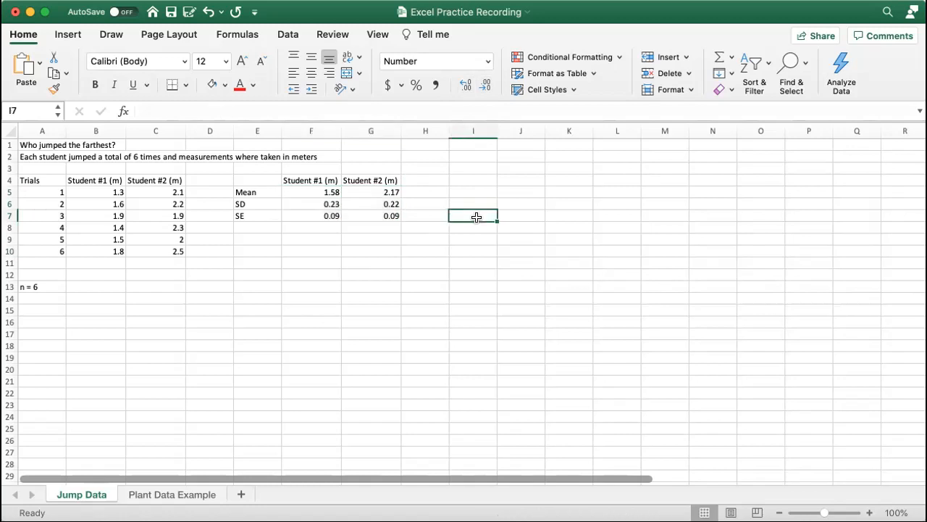
Review each student's raw trial data in B5:B10 and C5:C10 against the summary table, focusing on the means in F5:G5.
click(425, 253)
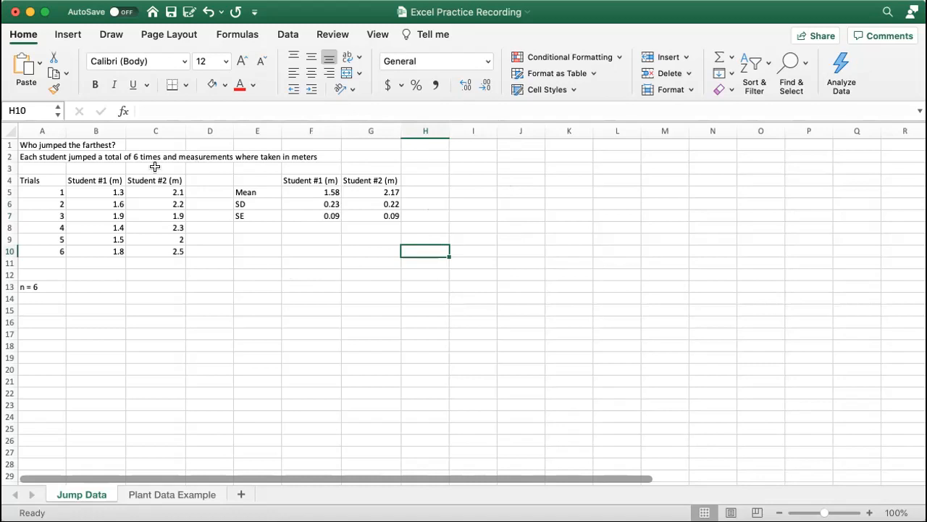
drag(108, 191, 108, 251)
click(168, 287)
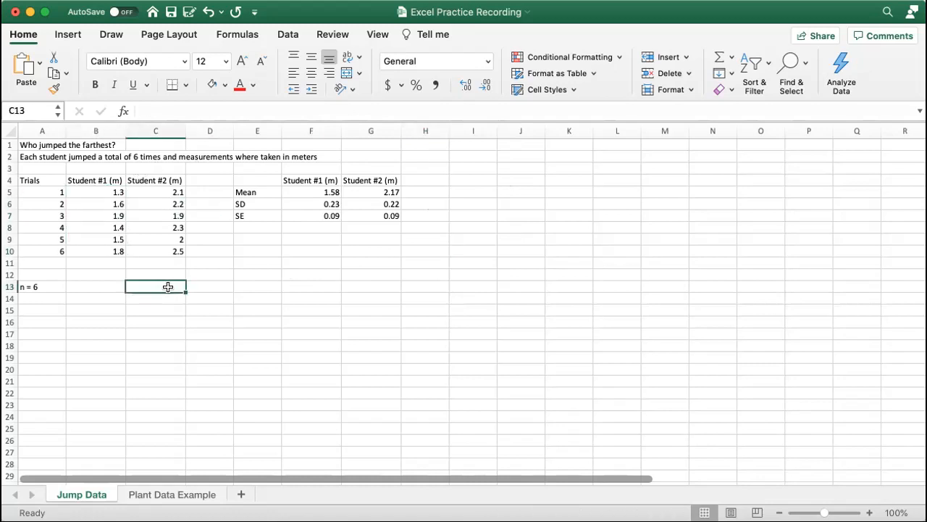
drag(152, 191, 160, 251)
click(294, 284)
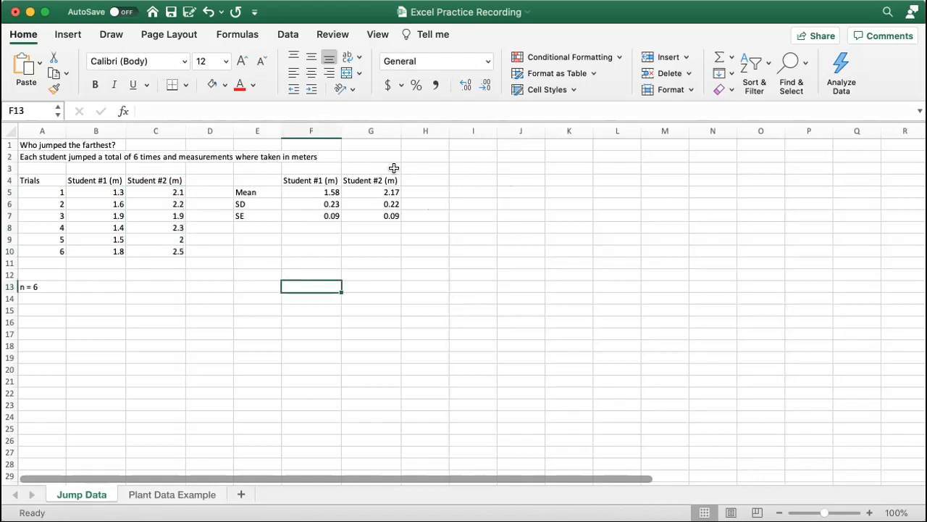
drag(393, 168, 327, 229)
click(413, 269)
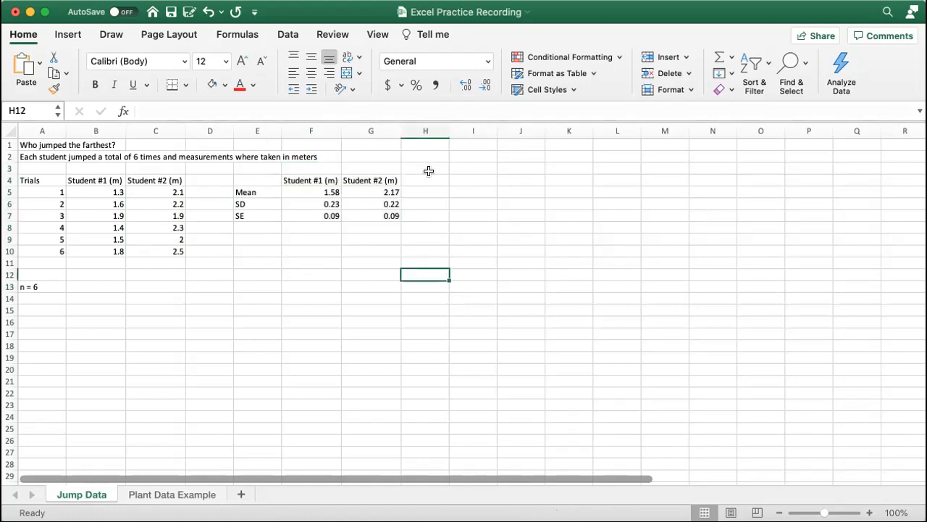
drag(308, 191, 375, 190)
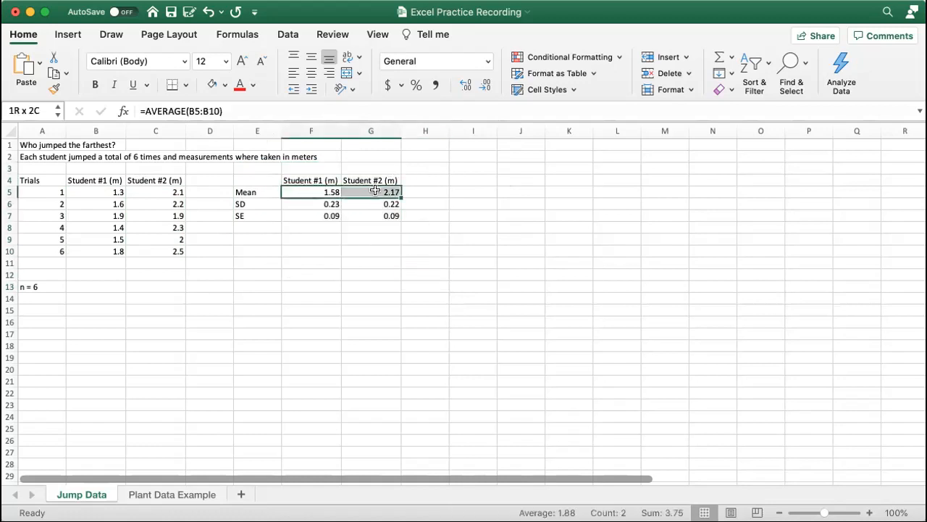
click(502, 216)
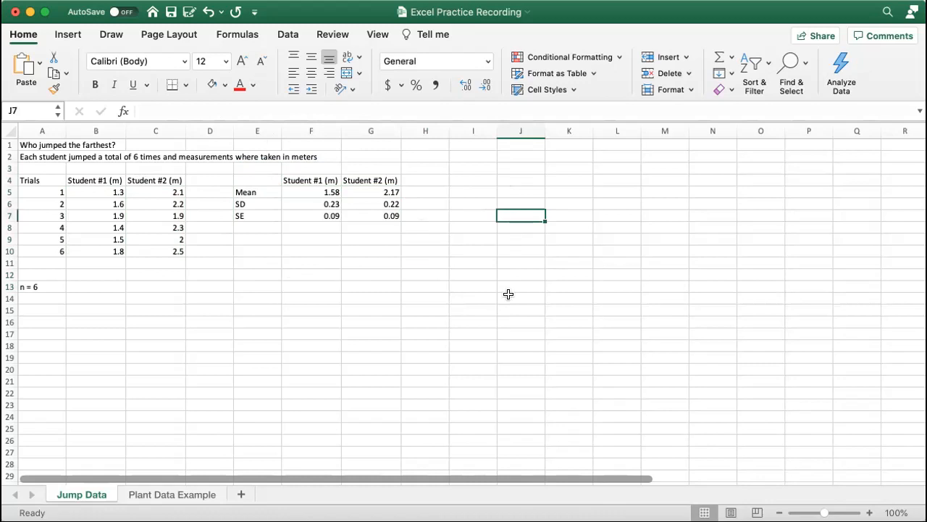
click(66, 34)
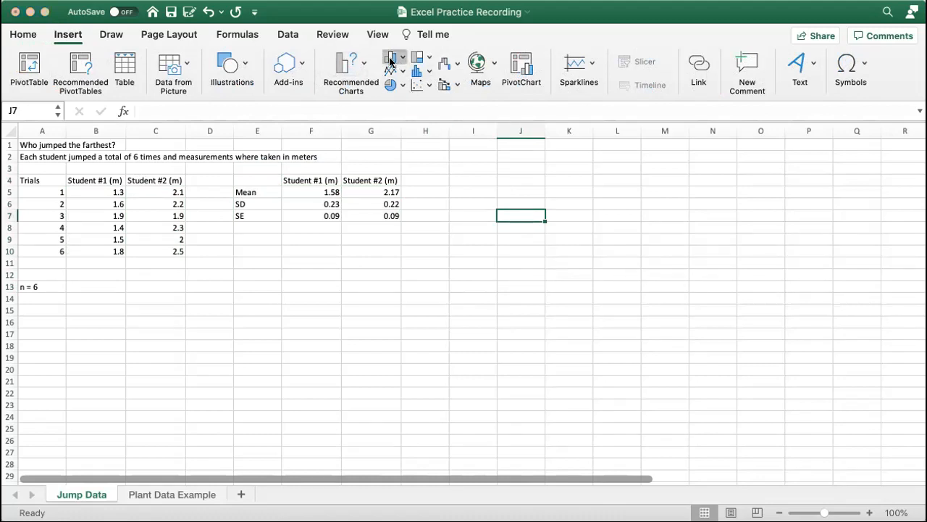
click(426, 122)
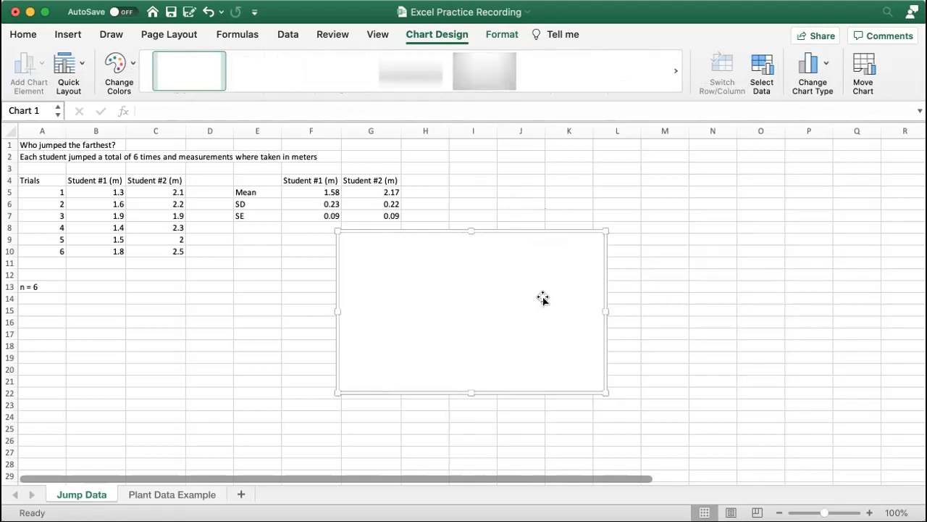
key(Delete)
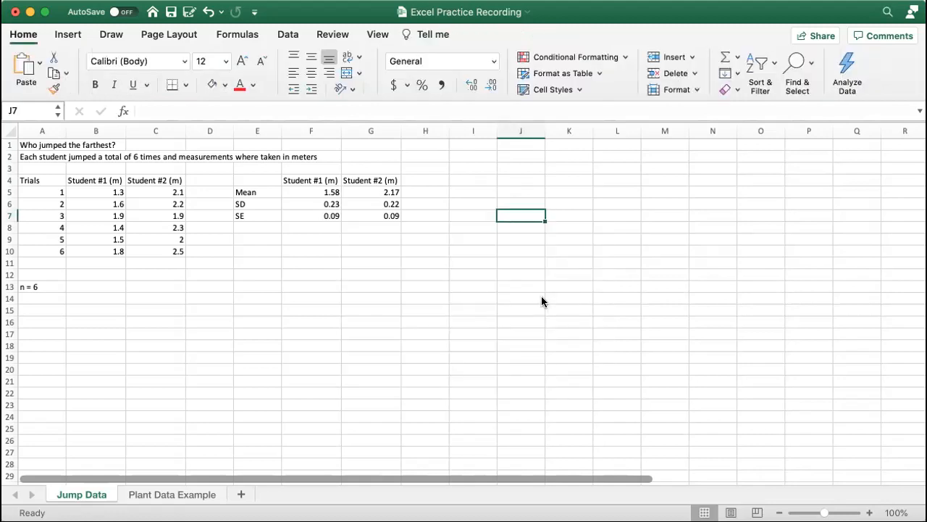
click(469, 272)
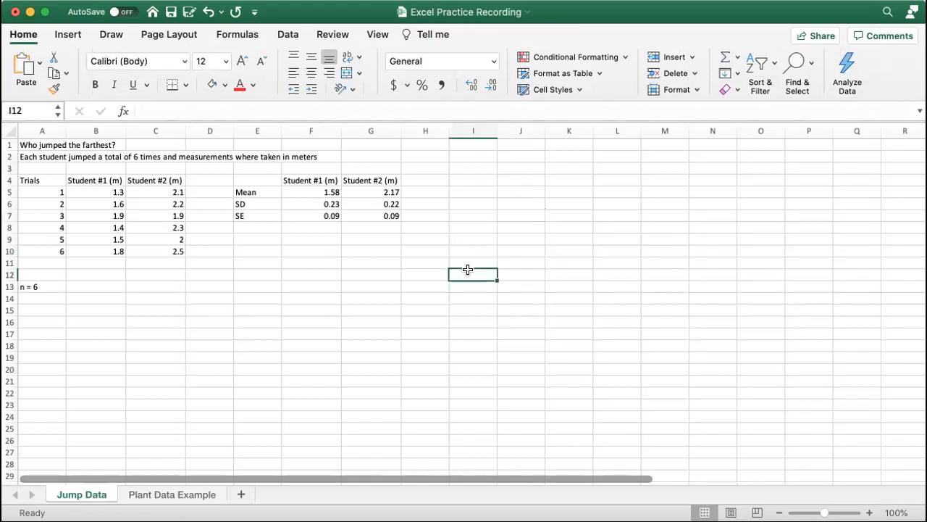
Insert a clustered column chart of the two students' means from E4:G5.
click(245, 178)
drag(245, 178, 357, 188)
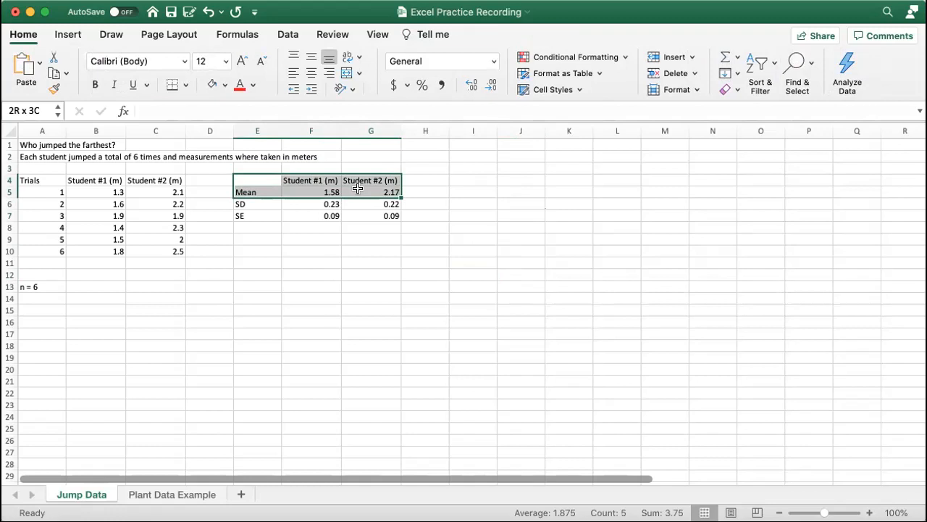
drag(357, 189, 357, 189)
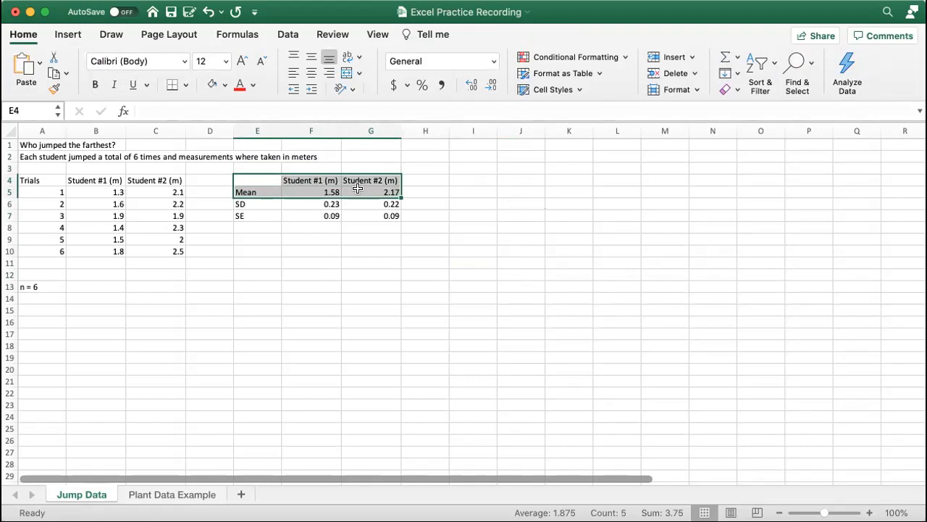
click(69, 38)
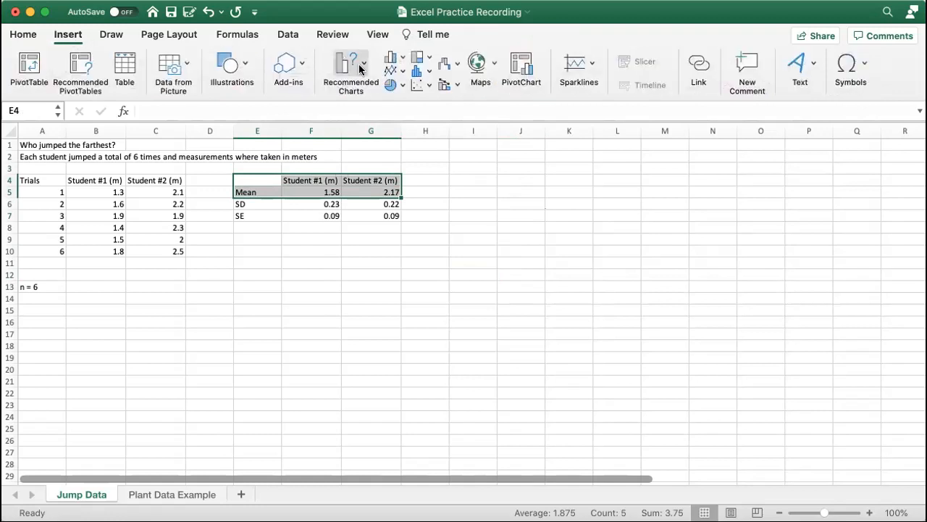
click(388, 59)
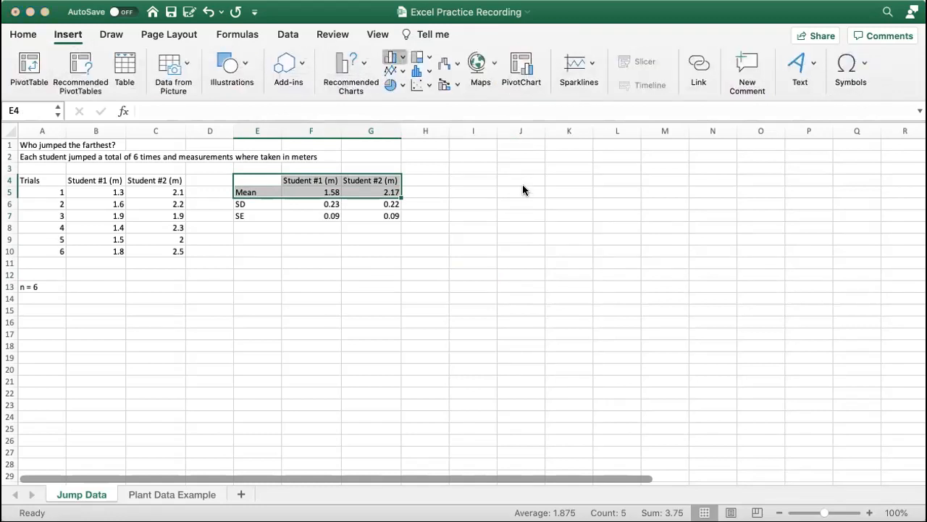
click(413, 113)
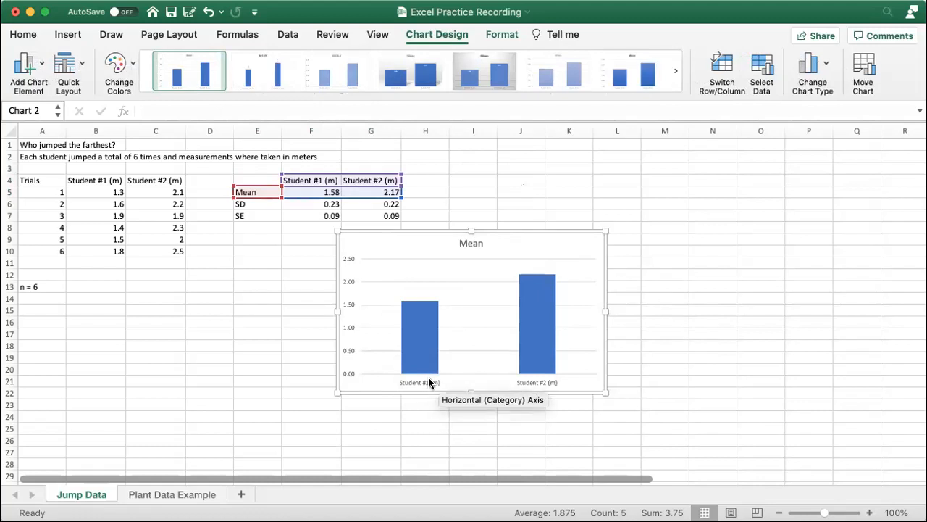
Remove the unit from the summary header in F4 so it reads Student #1.
click(323, 181)
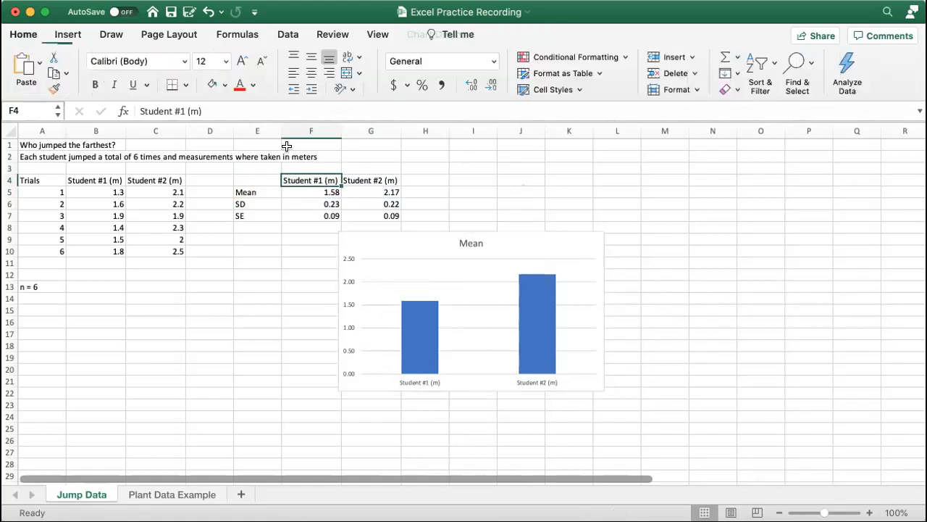
click(205, 111)
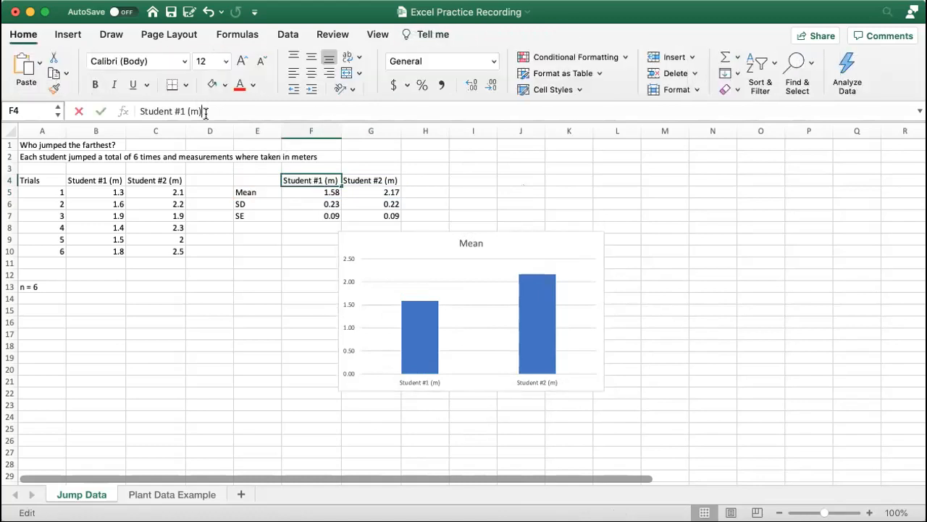
key(BackSpace)
key(BackSpace)
key(BackSpace)
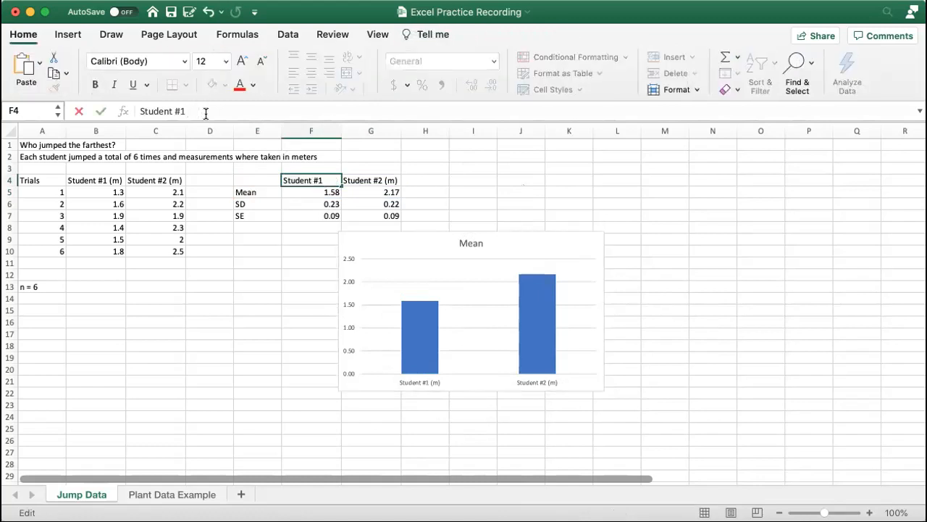
key(Return)
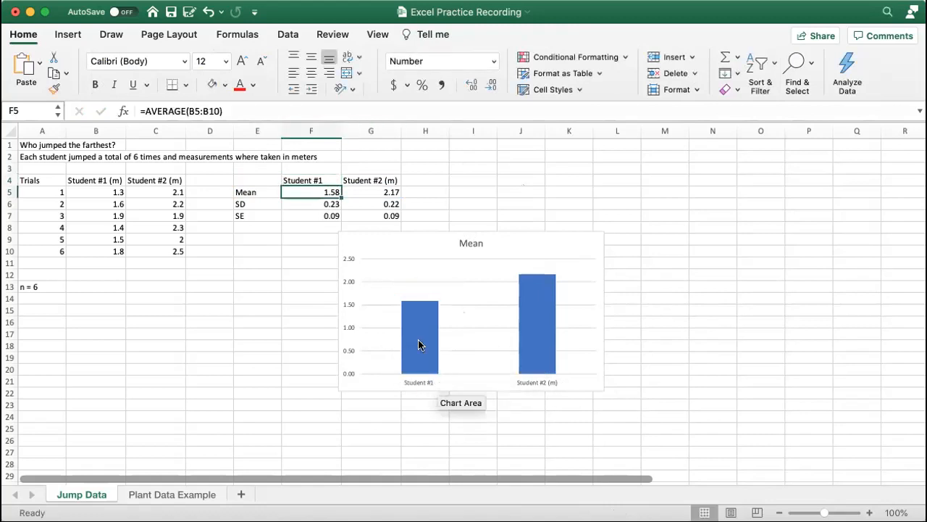
Remove the unit from the summary header in G4 so it reads Student #2.
click(371, 184)
click(213, 107)
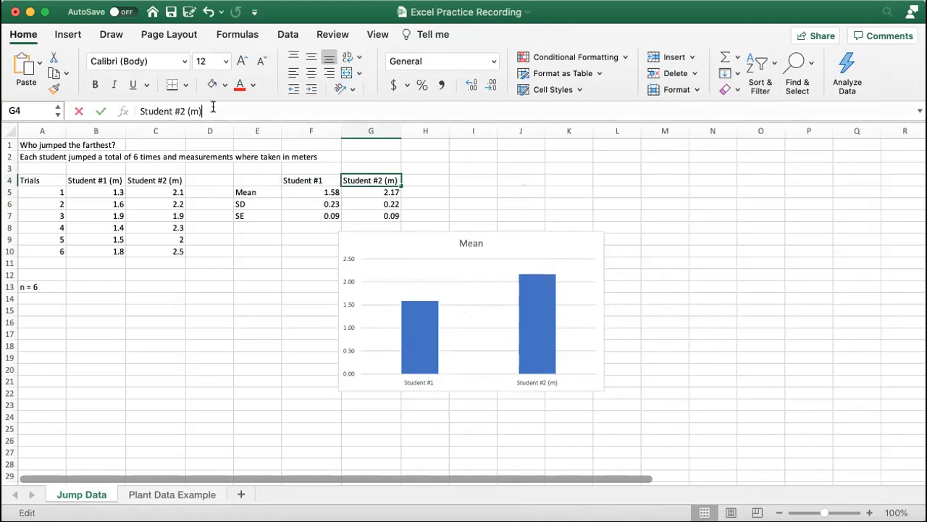
key(BackSpace)
key(BackSpace)
key(BackSpace)
key(BackSpace)
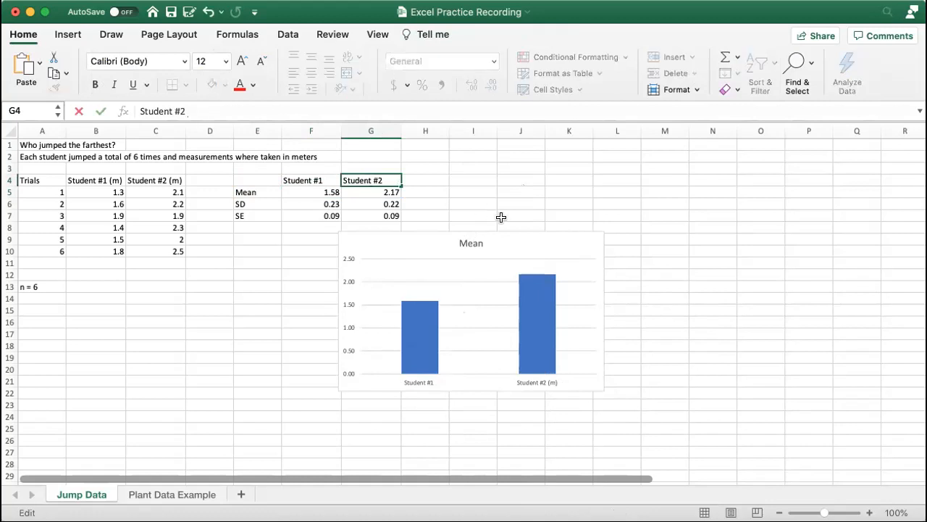
click(490, 183)
Delete the major gridlines and the "Mean" title from the column chart.
mouse_move(414, 367)
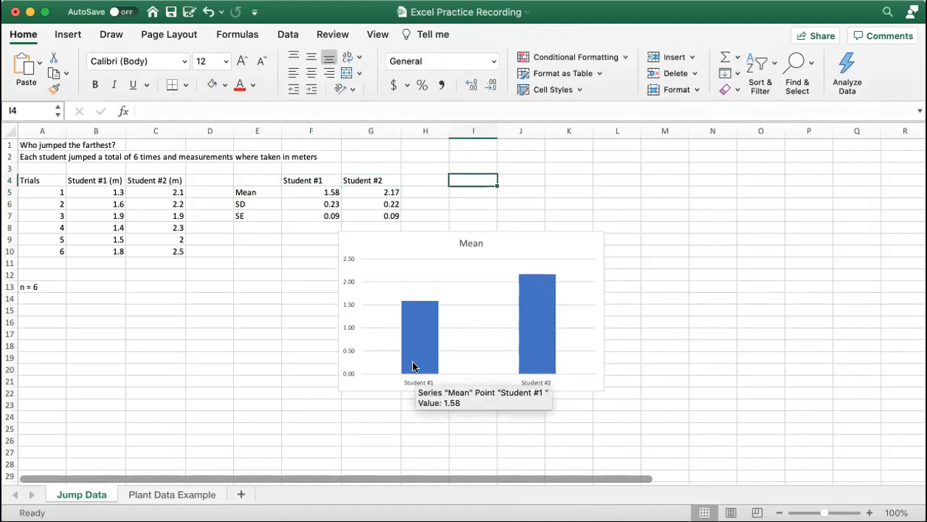
mouse_move(547, 339)
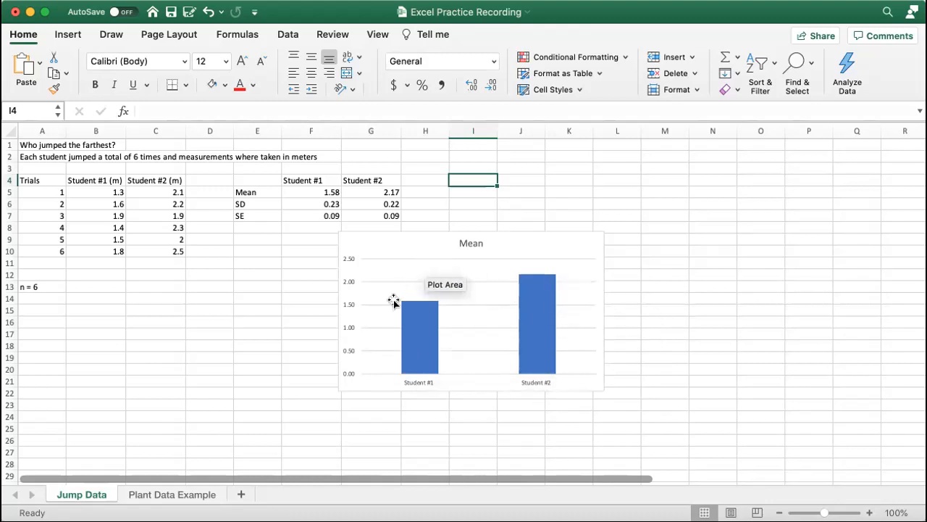
click(582, 259)
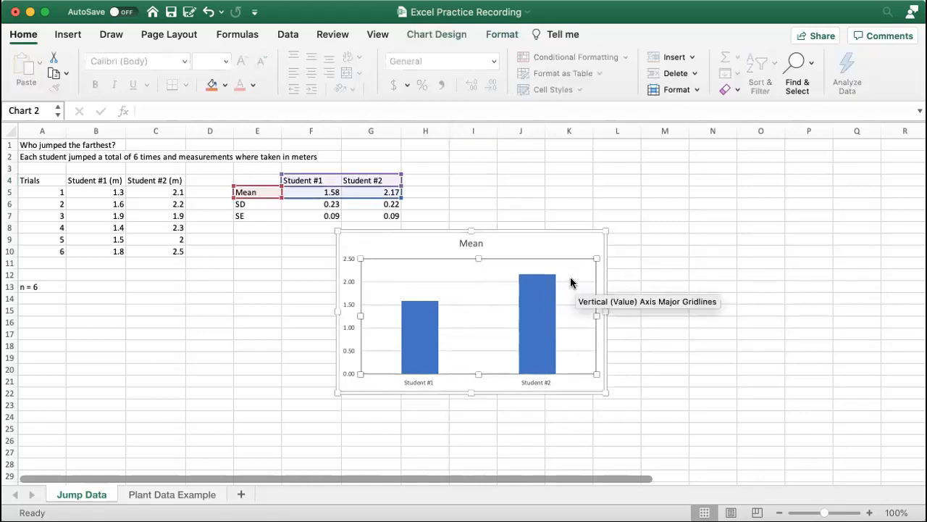
click(567, 283)
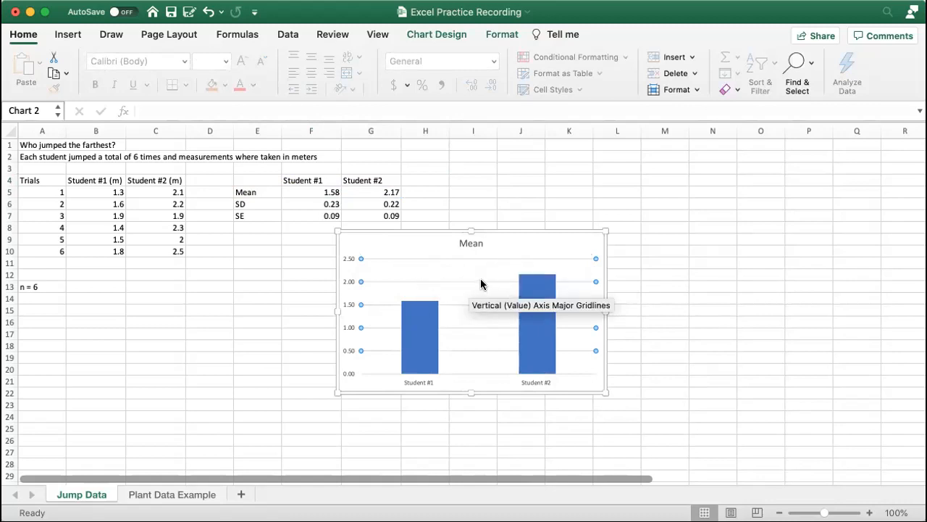
key(Escape)
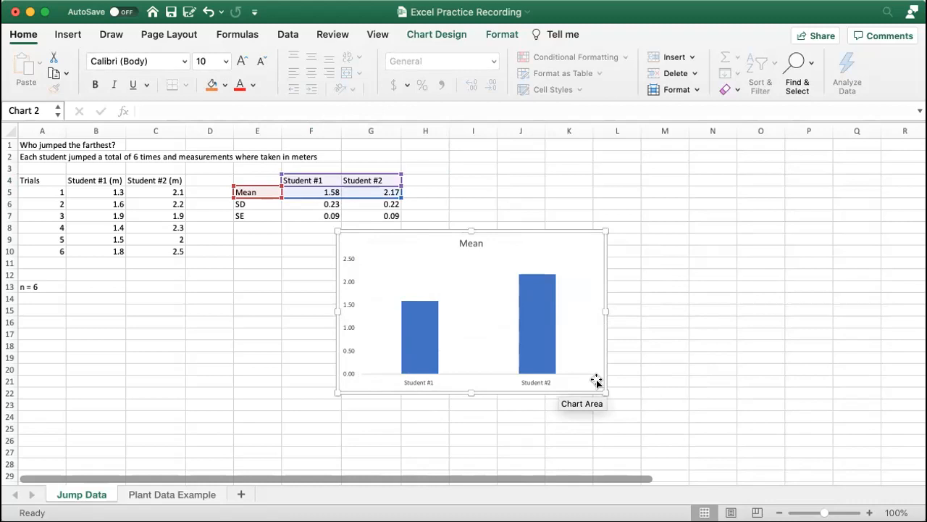
click(462, 243)
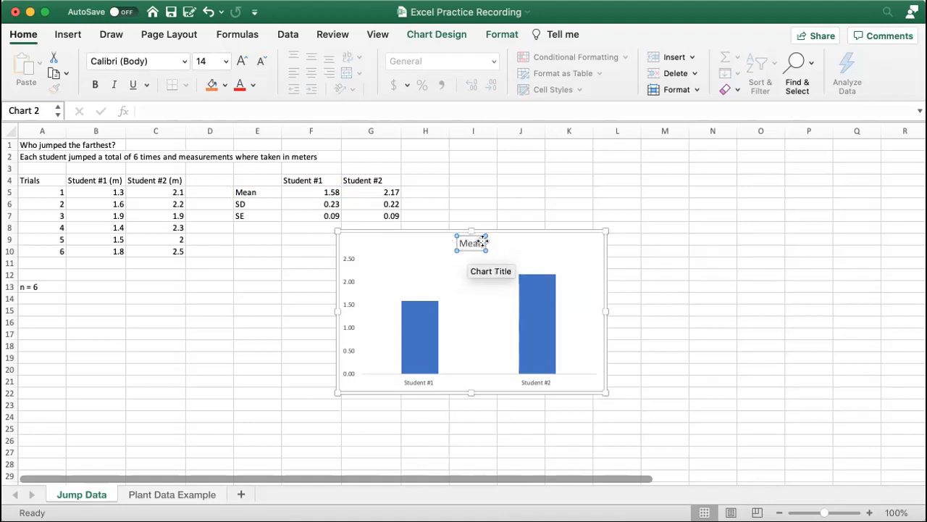
key(BackSpace)
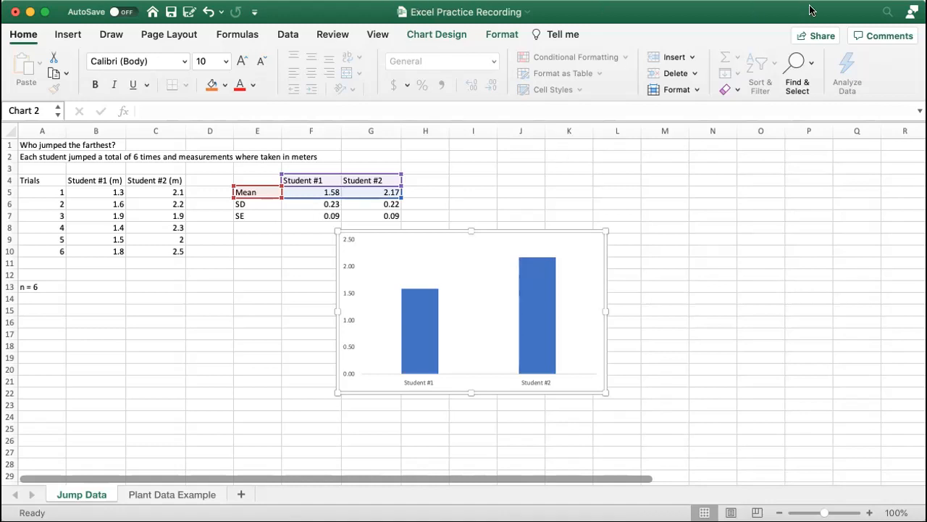
Add a primary horizontal axis title to the chart with the text "Average Length (m)".
click(428, 32)
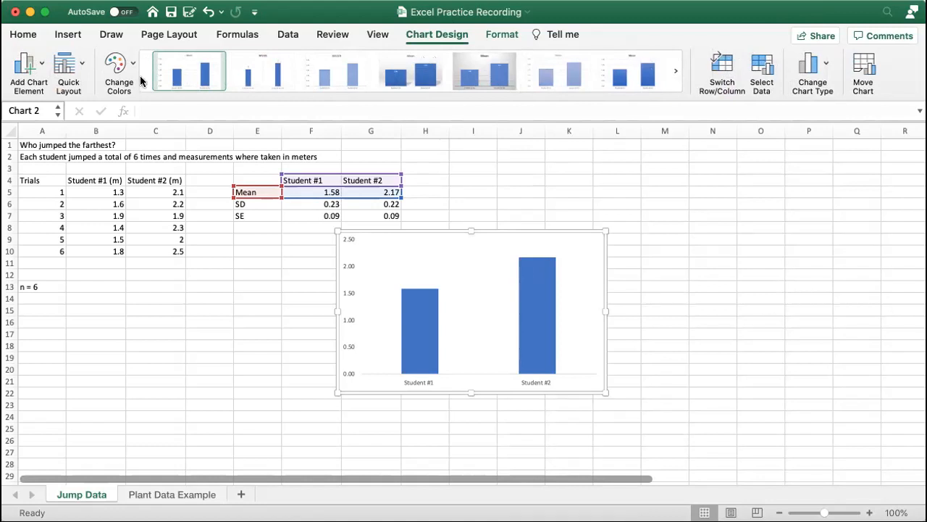
click(29, 69)
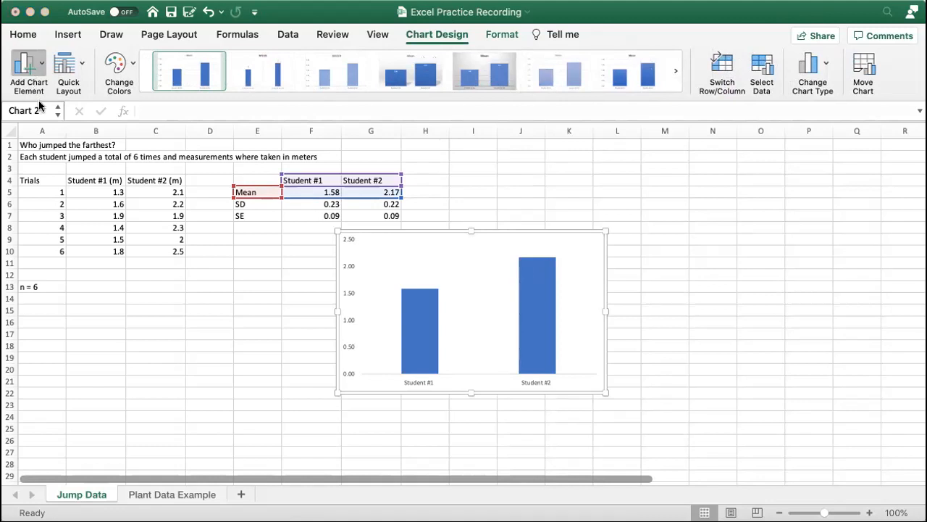
click(187, 108)
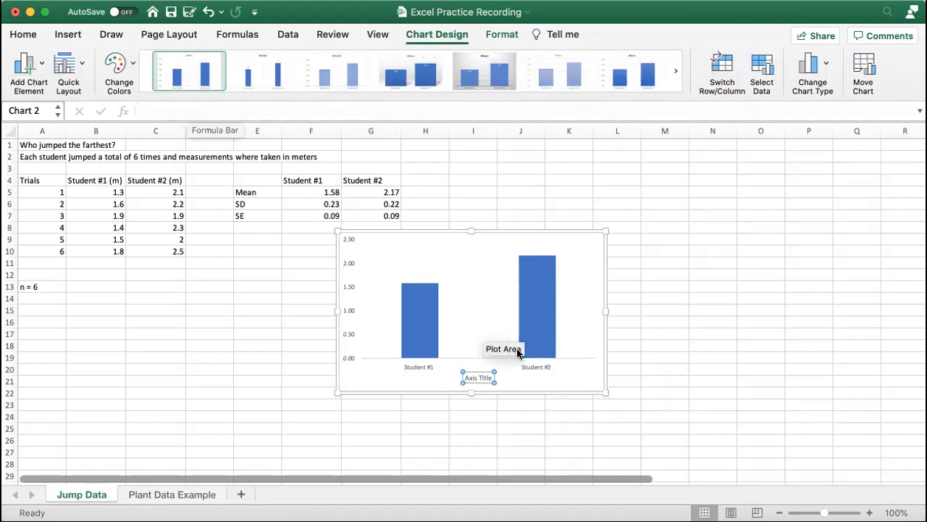
click(473, 378)
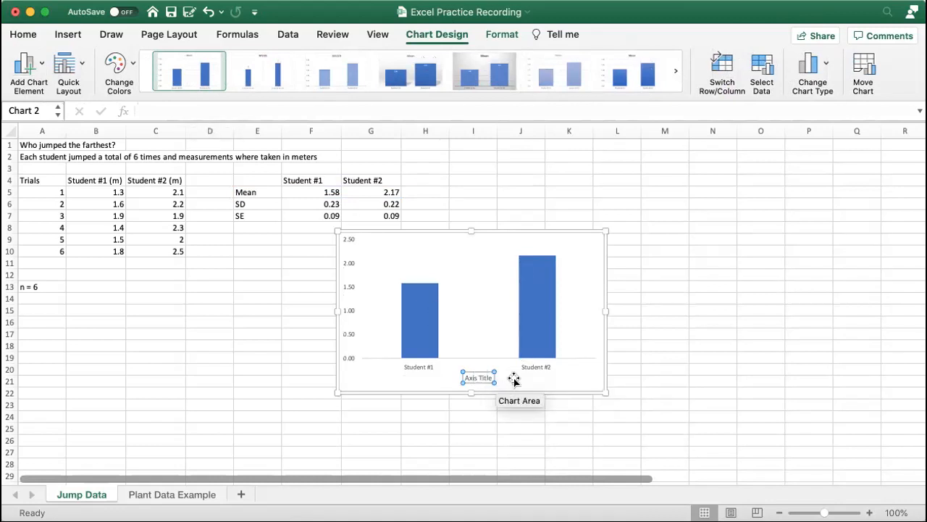
key(Right)
key(Right)
key(Right)
key(Right)
key(Right)
key(Right)
key(BackSpace)
key(BackSpace)
key(BackSpace)
key(BackSpace)
key(BackSpace)
key(BackSpace)
key(BackSpace)
key(BackSpace)
key(BackSpace)
key(BackSpace)
text(Average Length (m)
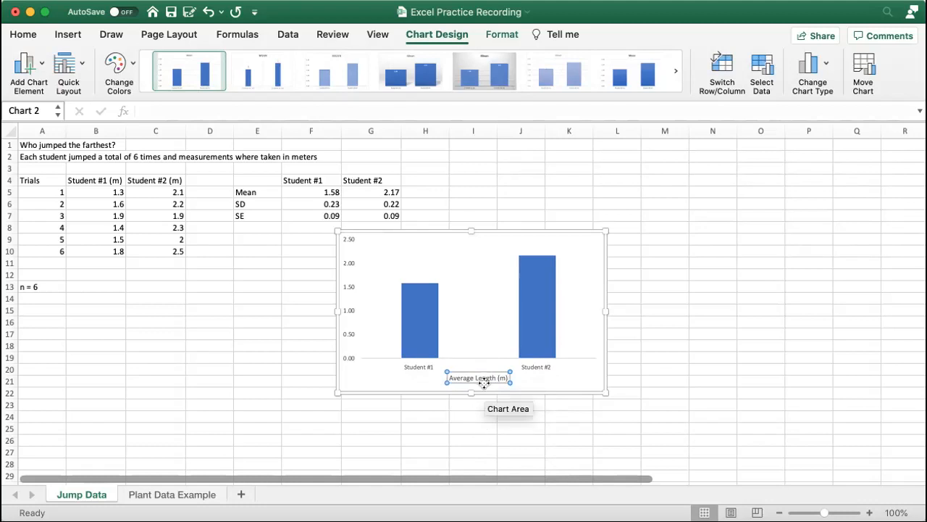
Clear the horizontal axis title's text and remove that title from the chart.
key(BackSpace)
key(BackSpace)
key(BackSpace)
key(BackSpace)
key(BackSpace)
key(BackSpace)
key(BackSpace)
key(BackSpace)
key(BackSpace)
key(BackSpace)
key(BackSpace)
key(BackSpace)
key(BackSpace)
key(BackSpace)
key(BackSpace)
key(BackSpace)
key(BackSpace)
key(BackSpace)
click(476, 375)
key(BackSpace)
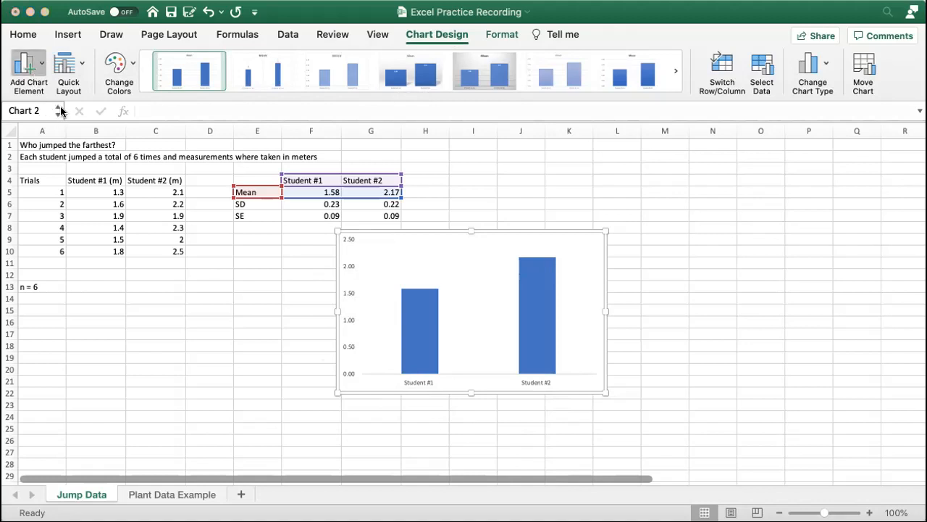
Add a primary vertical axis title to the chart with the text "Length (m)".
click(214, 142)
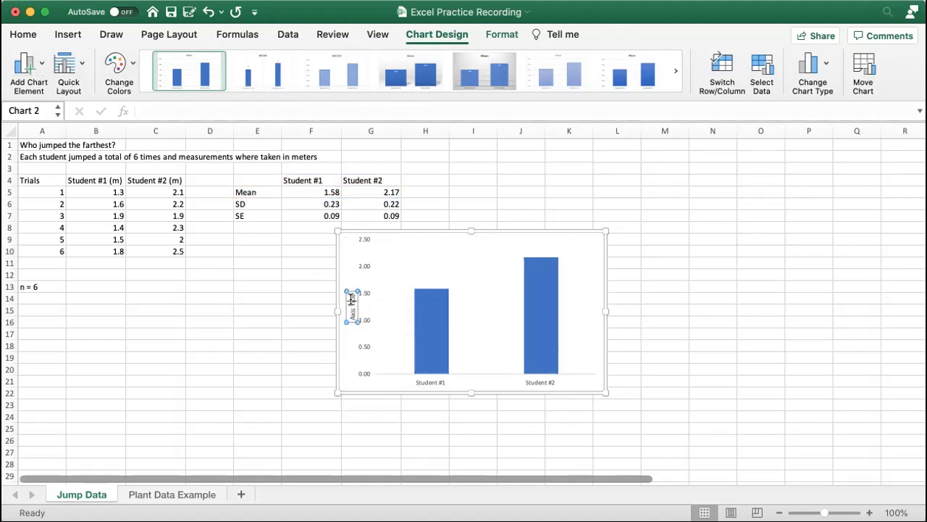
key(BackSpace)
key(BackSpace)
key(BackSpace)
key(BackSpace)
key(BackSpace)
key(BackSpace)
key(BackSpace)
key(BackSpace)
key(BackSpace)
key(BackSpace)
text(Length)
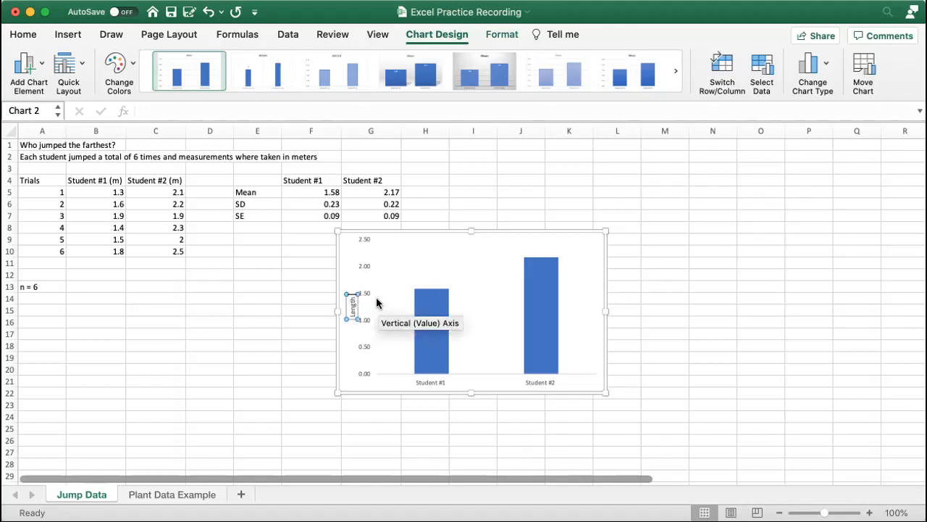
text((m))
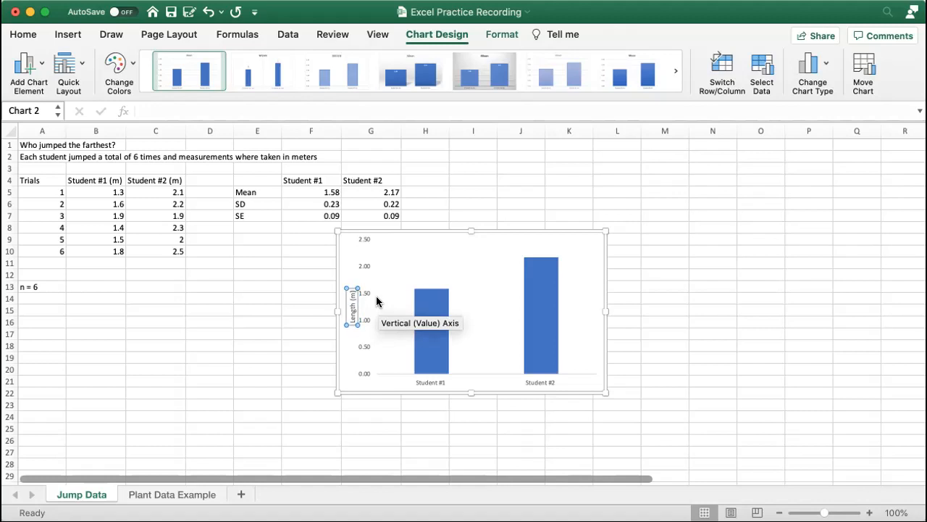
click(686, 312)
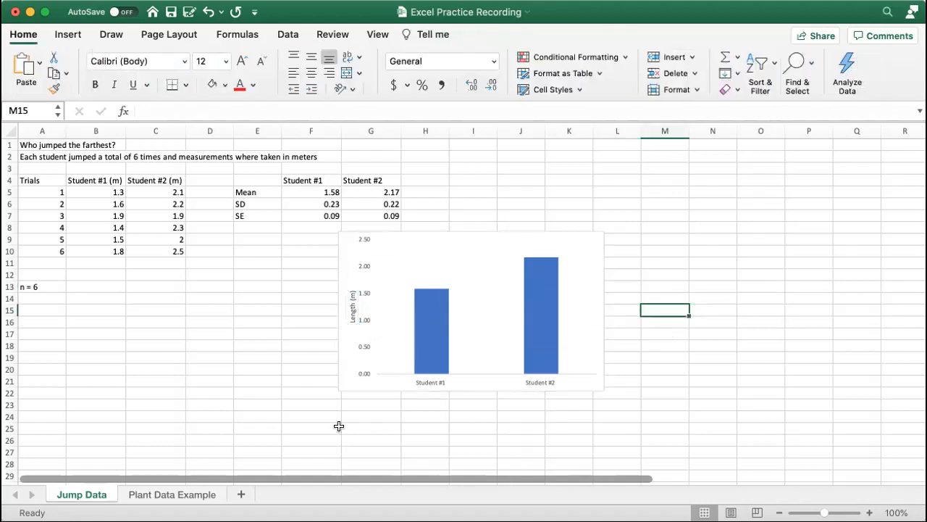
Enter the figure caption "Fig 1. Explain what is going on in the figure." in G24 below the chart.
click(477, 261)
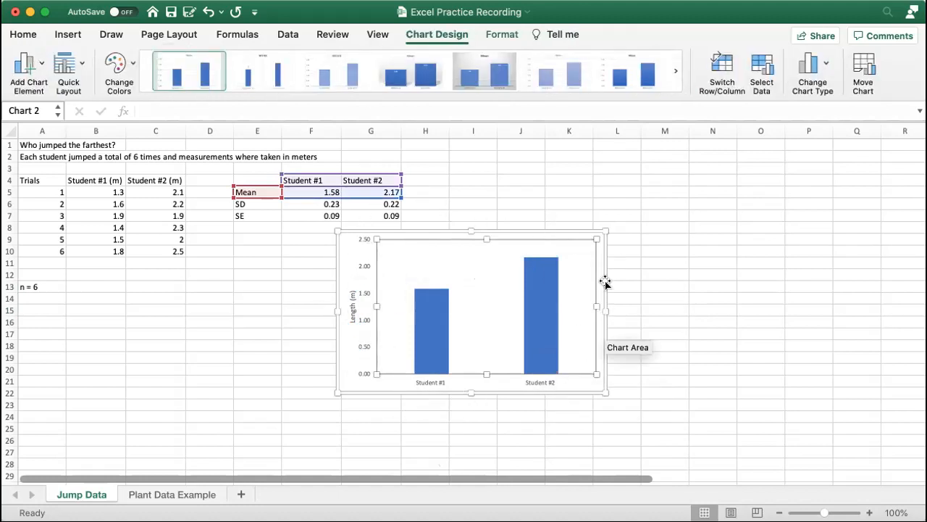
click(652, 346)
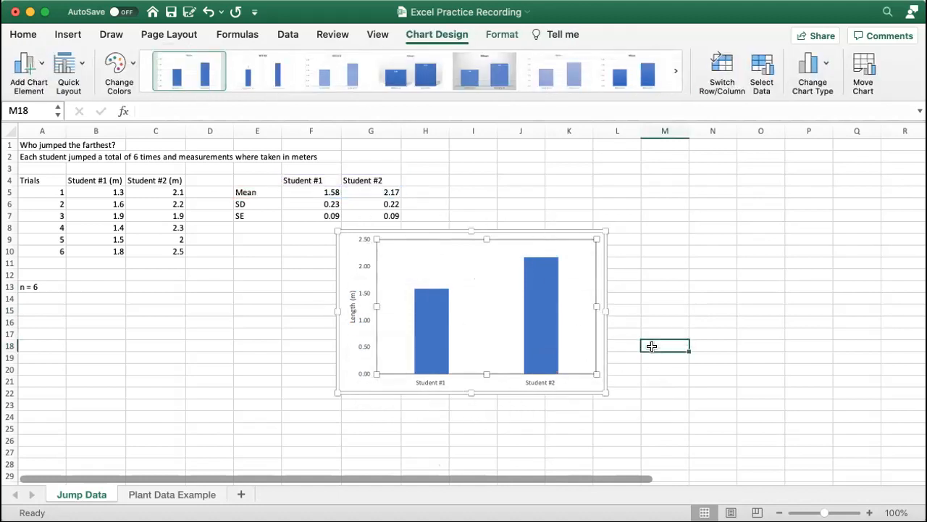
click(650, 391)
click(365, 412)
text(Fig)
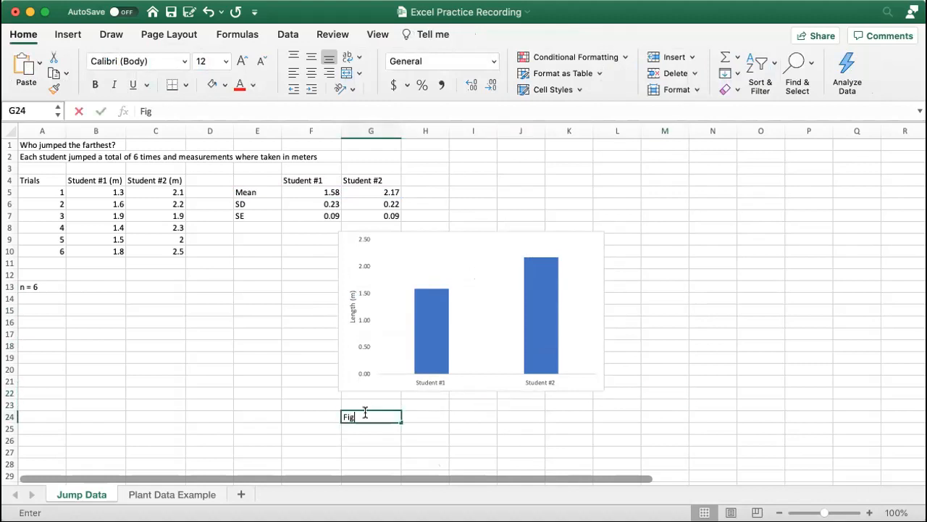
text( 1.)
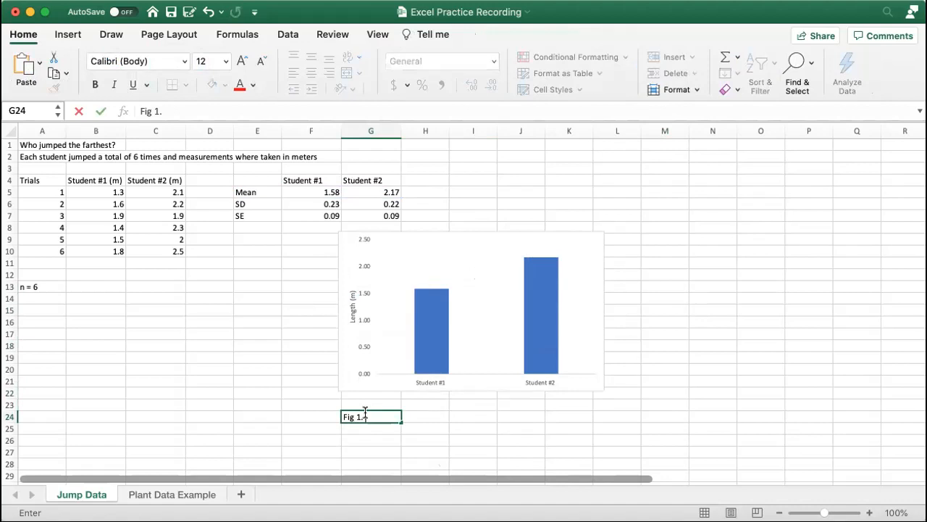
text( Explain what is going)
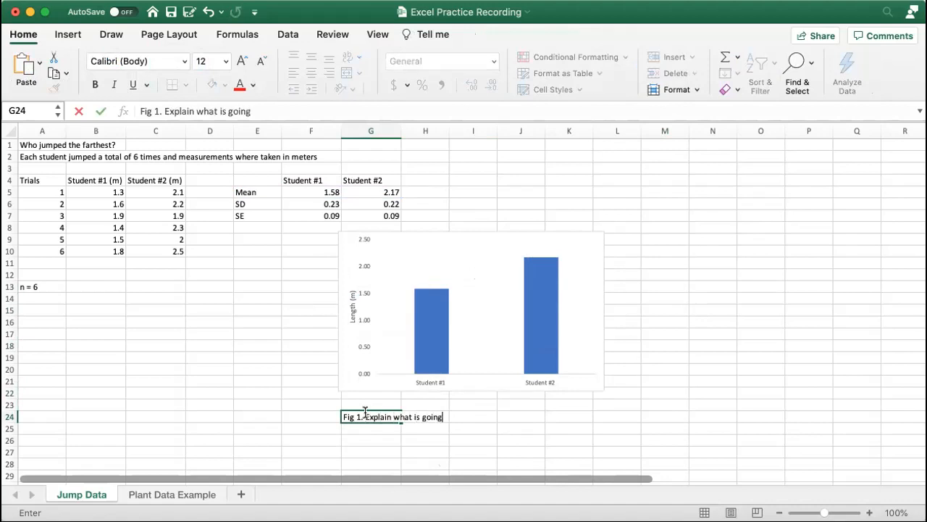
text( on in the figure.)
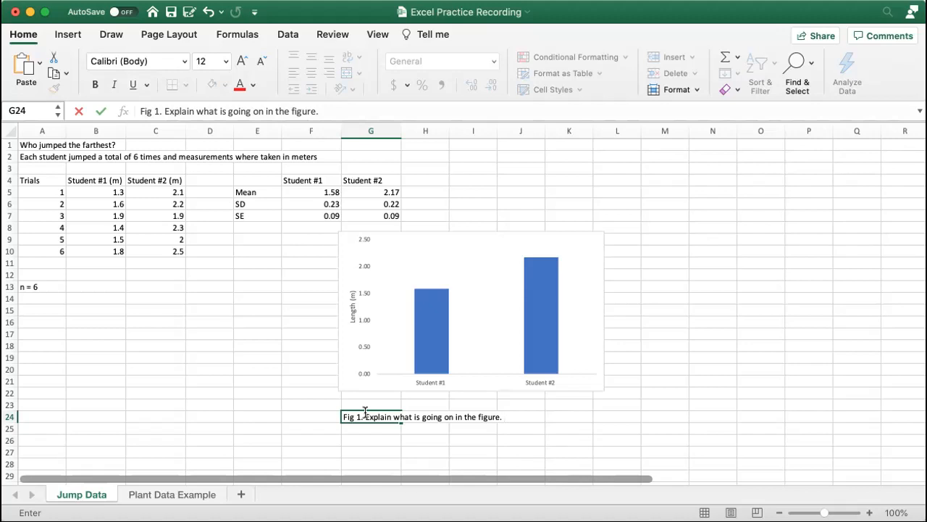
click(261, 391)
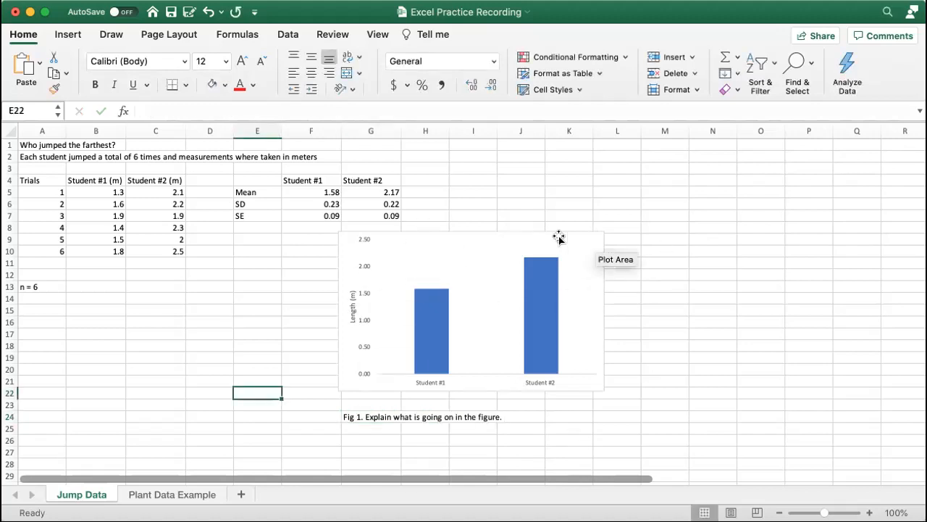
Fill only the Student #2 bar of the chart with the standard purple colour and close its formatting options.
click(347, 417)
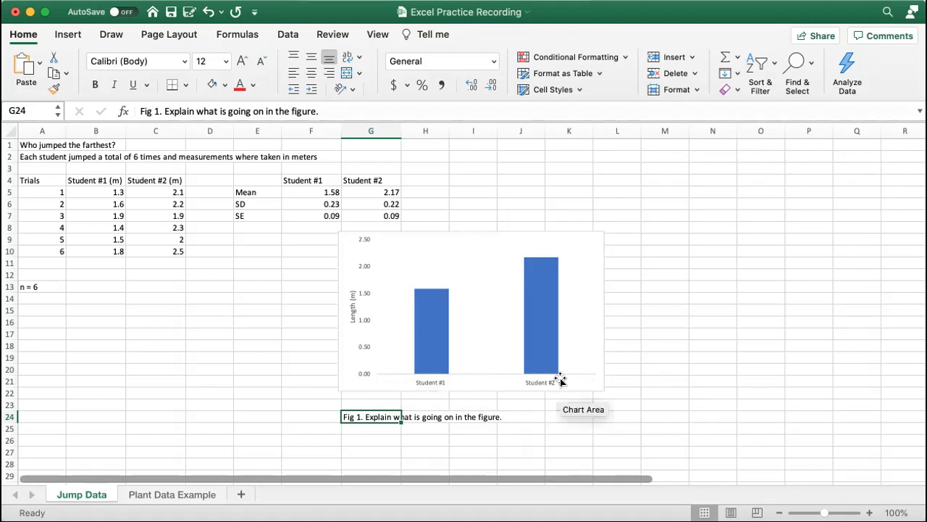
mouse_move(555, 366)
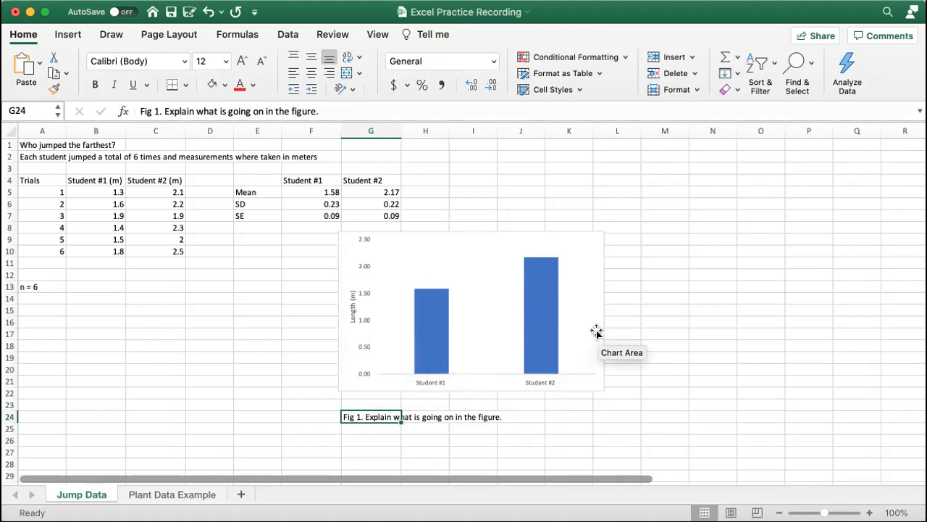
mouse_move(536, 302)
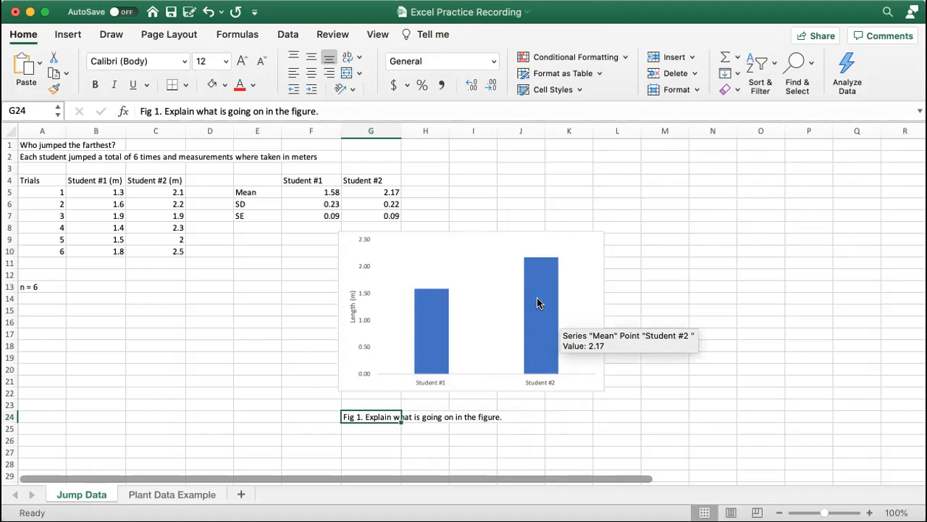
click(537, 302)
click(537, 303)
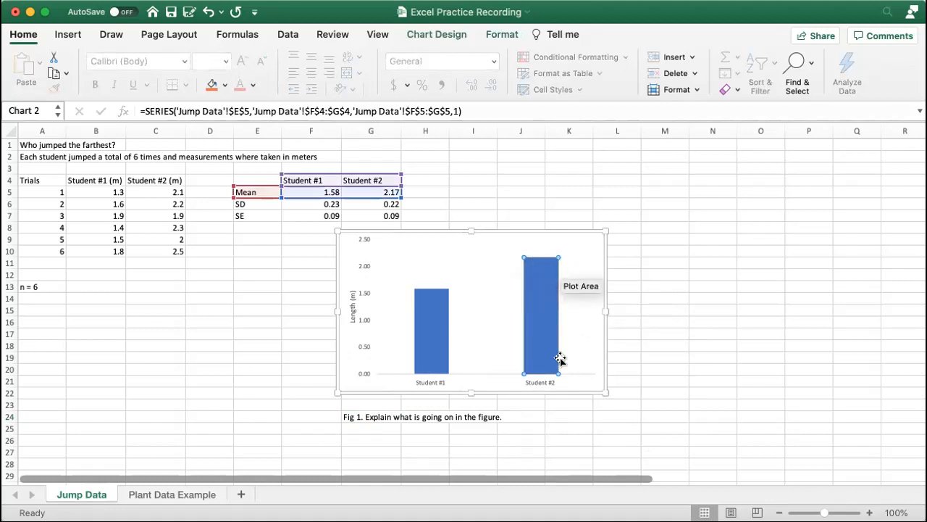
double_click(548, 310)
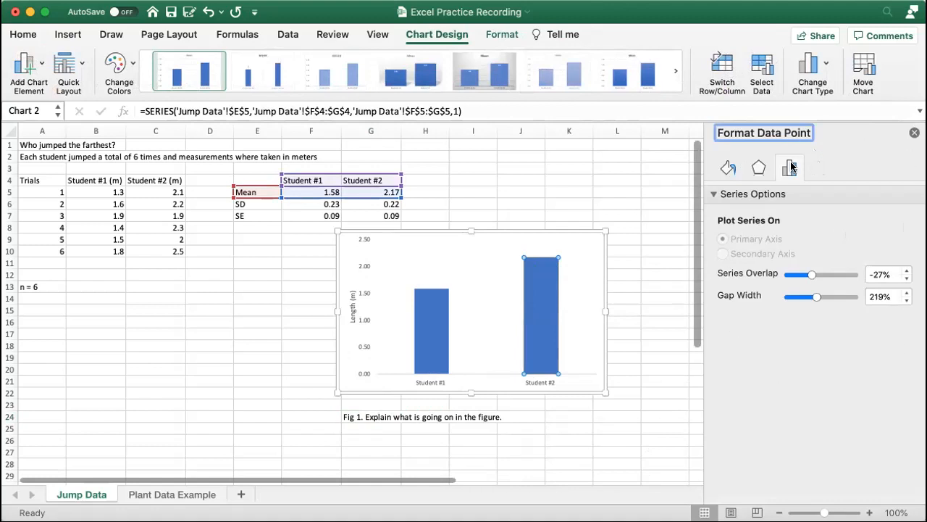
click(722, 166)
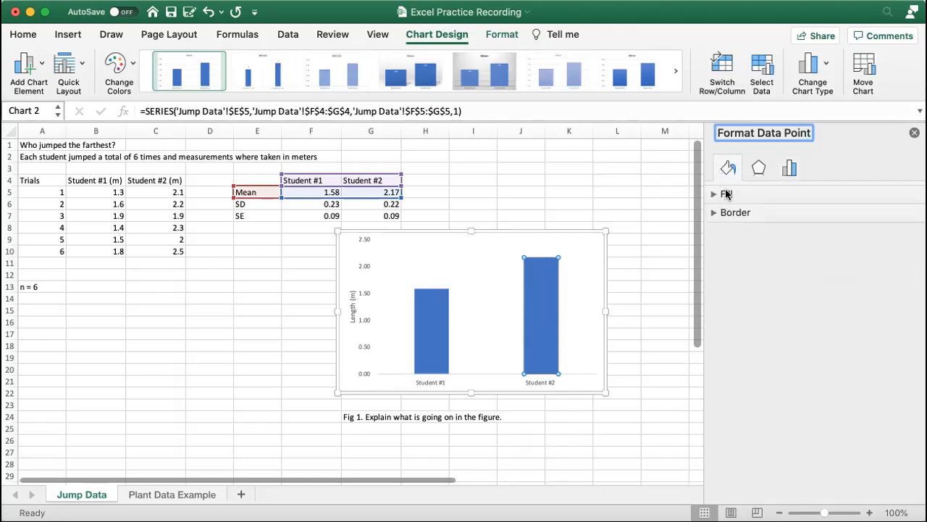
click(727, 194)
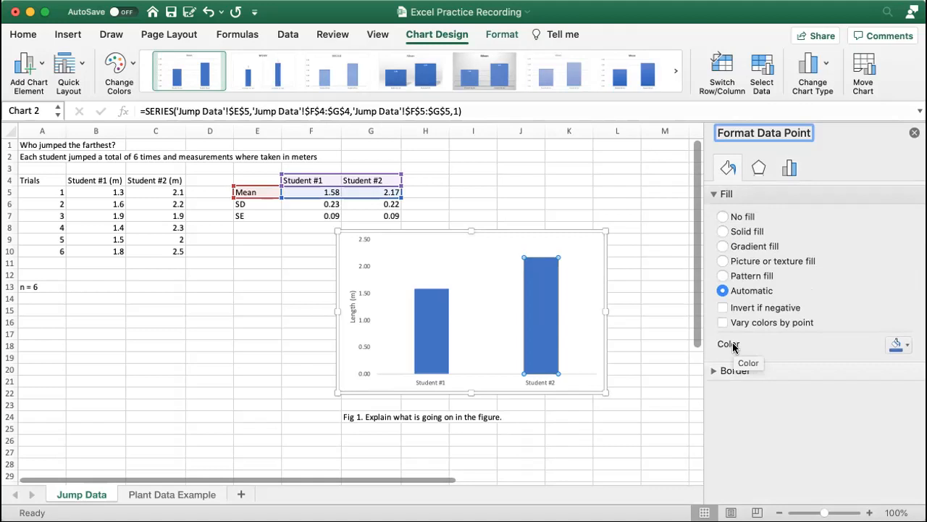
click(895, 346)
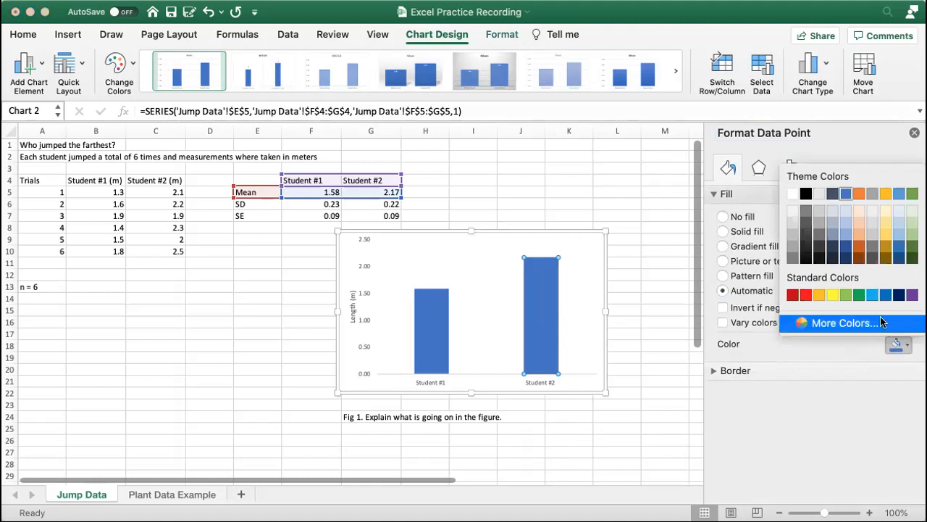
click(911, 295)
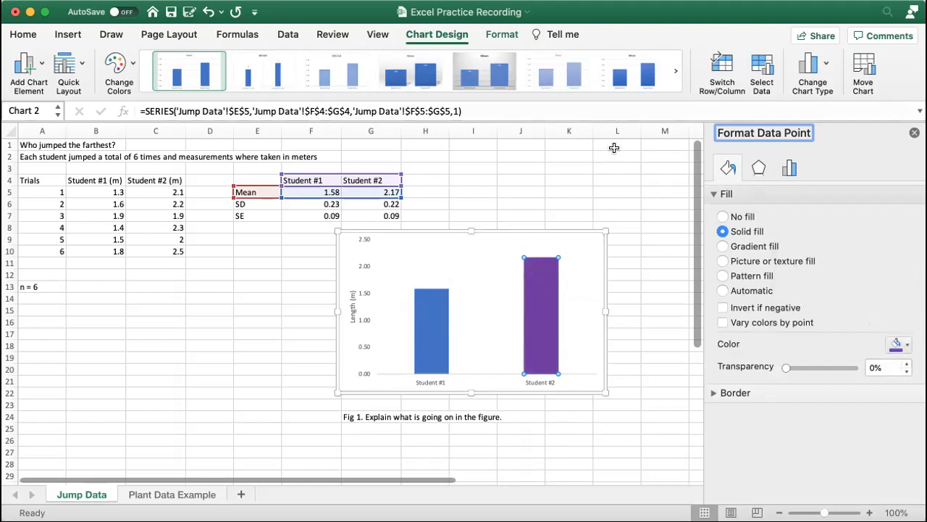
click(914, 132)
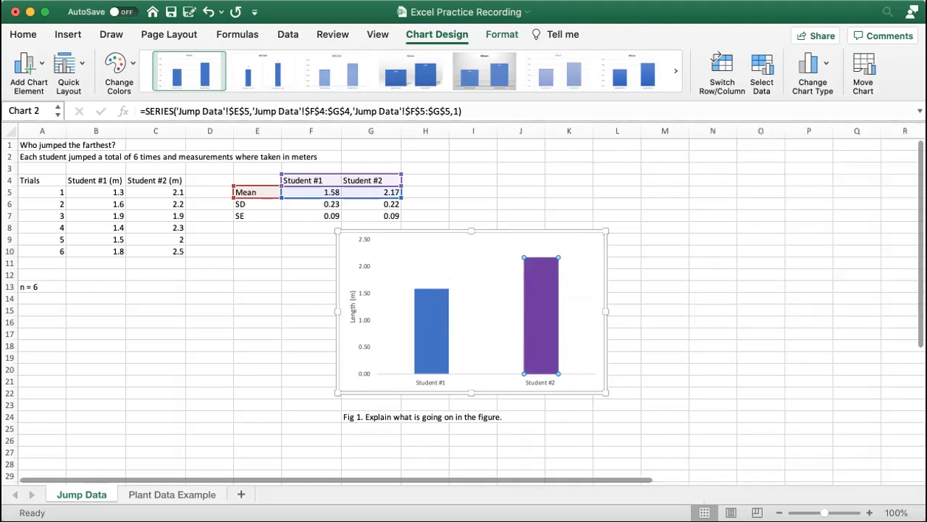
click(739, 287)
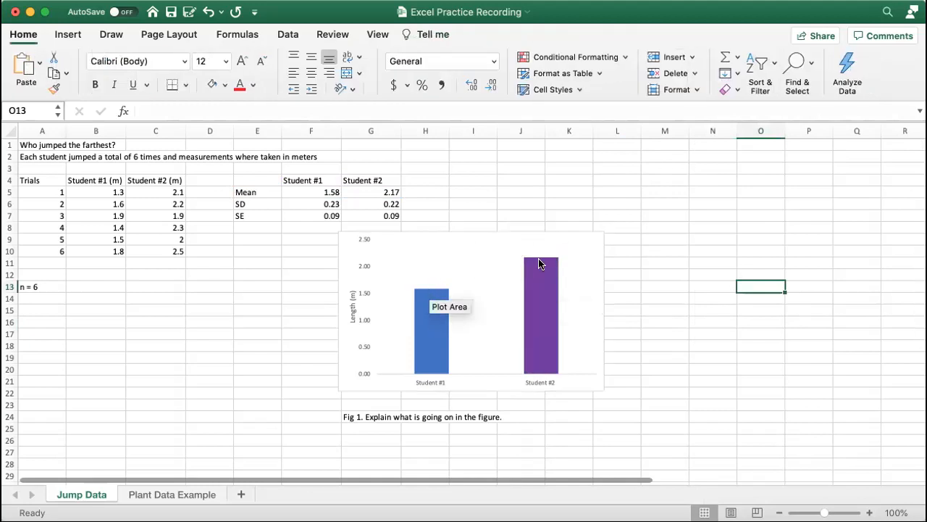
Move the chart clear of the statistics table so its upper-left corner sits around cell I5.
mouse_move(540, 267)
click(261, 215)
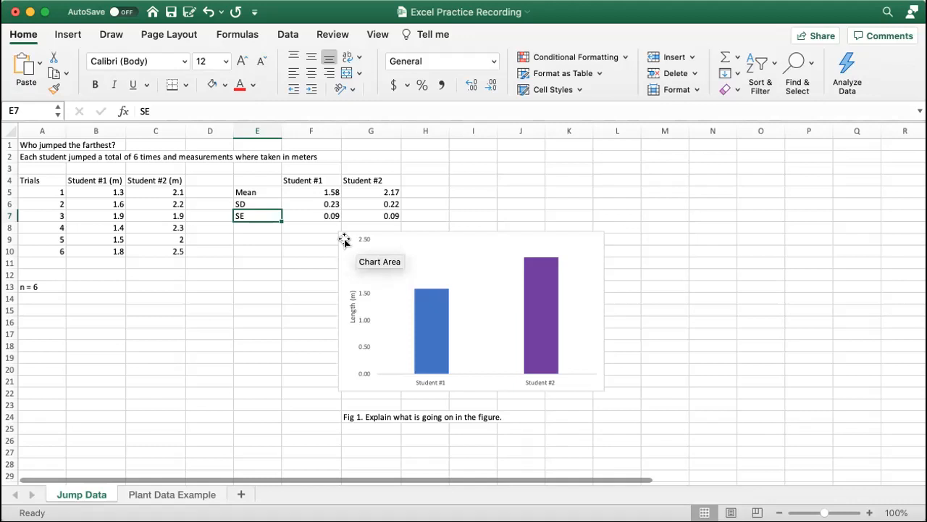
drag(344, 241, 466, 201)
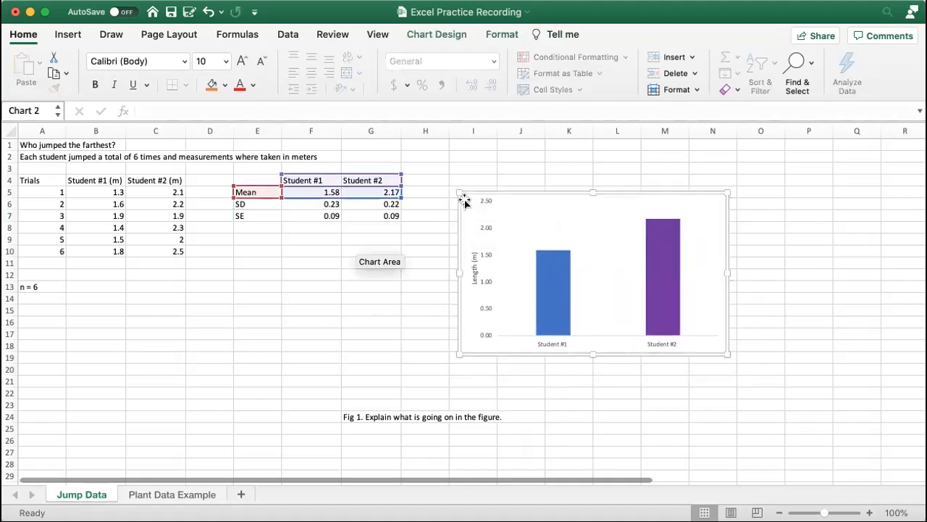
Move the figure caption from G24 to I22, beneath the relocated chart.
click(420, 419)
click(363, 417)
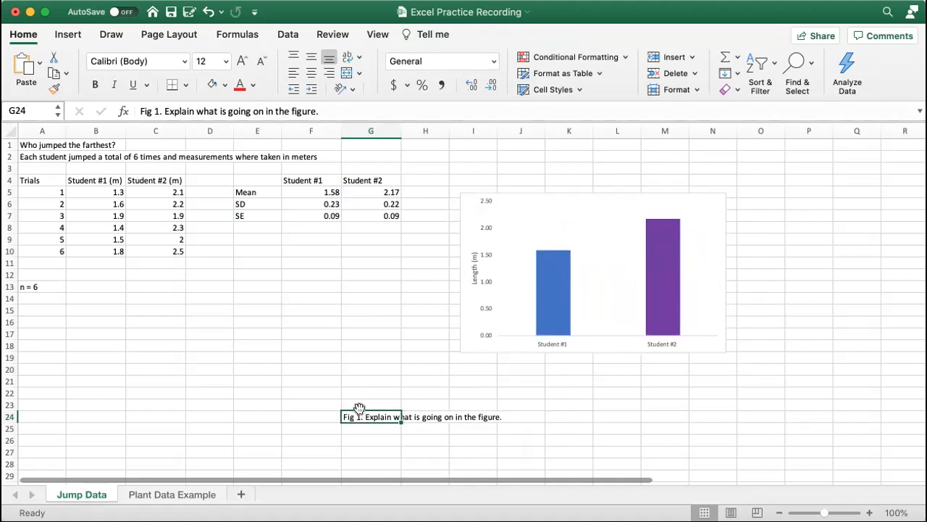
click(309, 426)
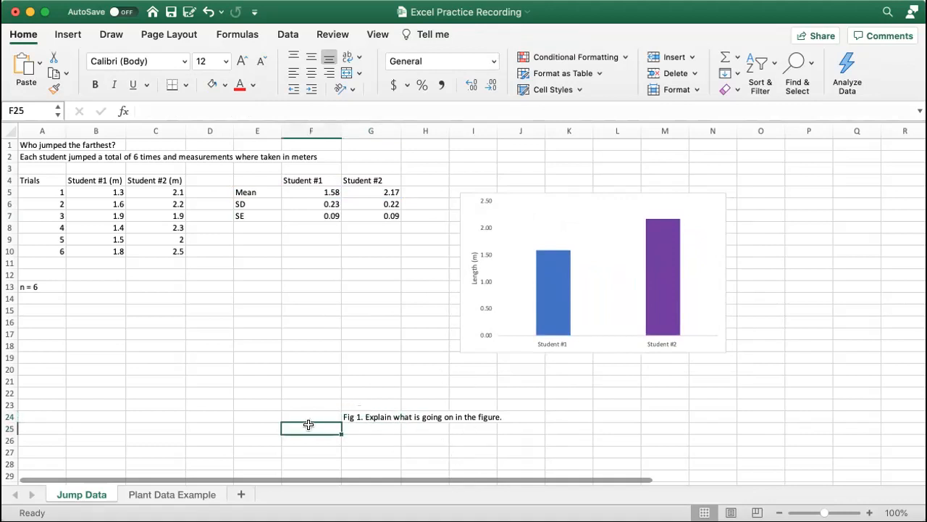
click(357, 417)
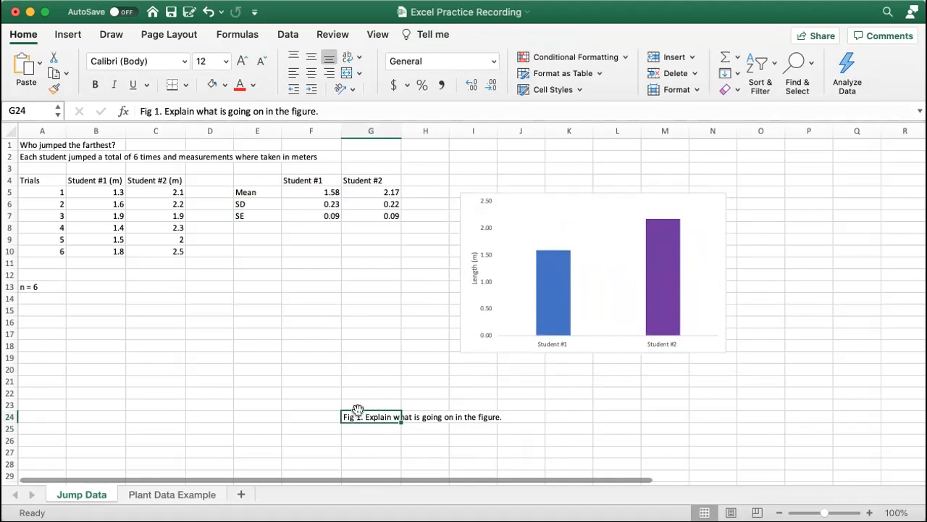
mouse_move(358, 410)
mouse_down()
mouse_move(373, 420)
mouse_move(417, 413)
mouse_move(372, 414)
mouse_up()
click(393, 451)
click(368, 412)
drag(365, 406, 495, 394)
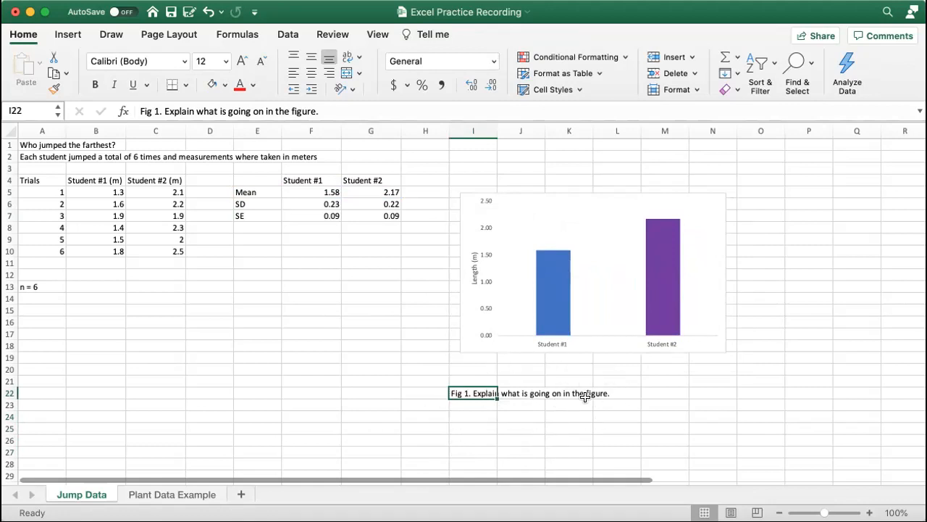
Try error bars on the chart's Mean series, compare them with the SD row E6:G6, and delete them.
mouse_move(568, 271)
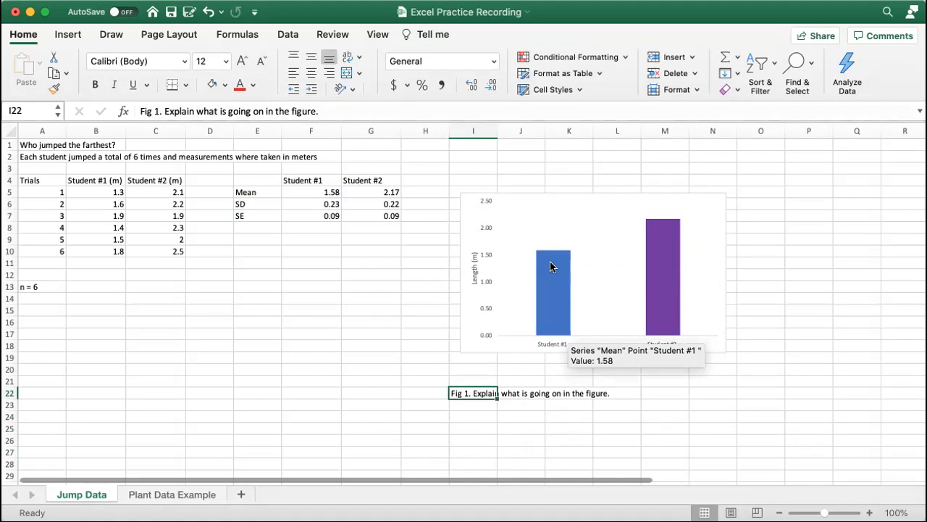
click(550, 266)
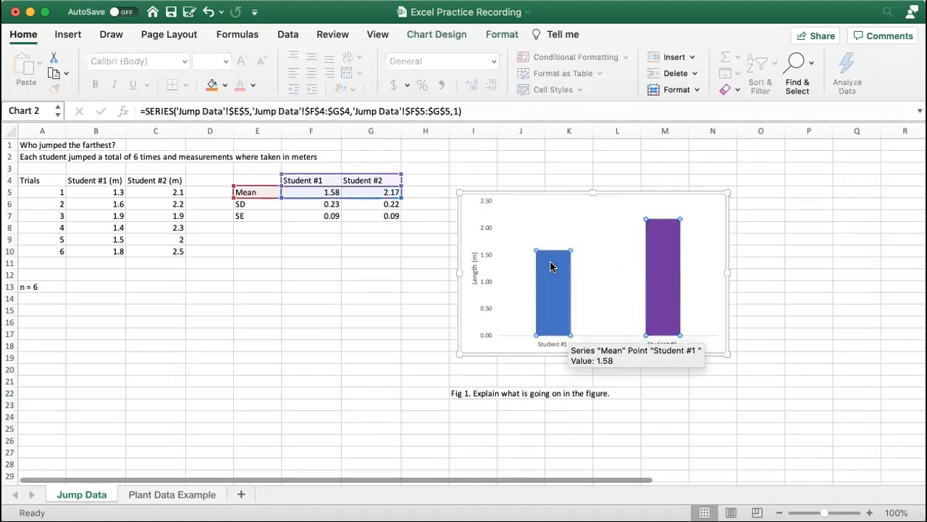
mouse_move(671, 268)
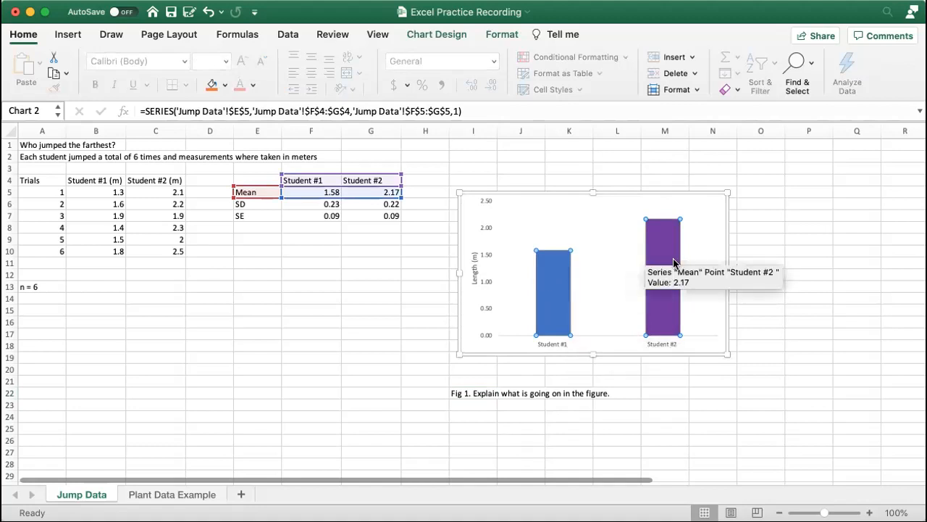
mouse_move(548, 268)
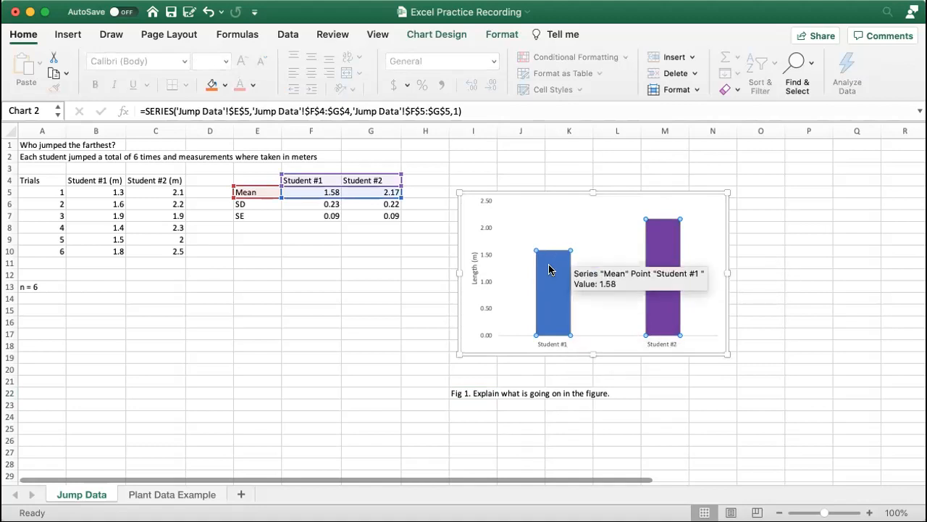
click(436, 37)
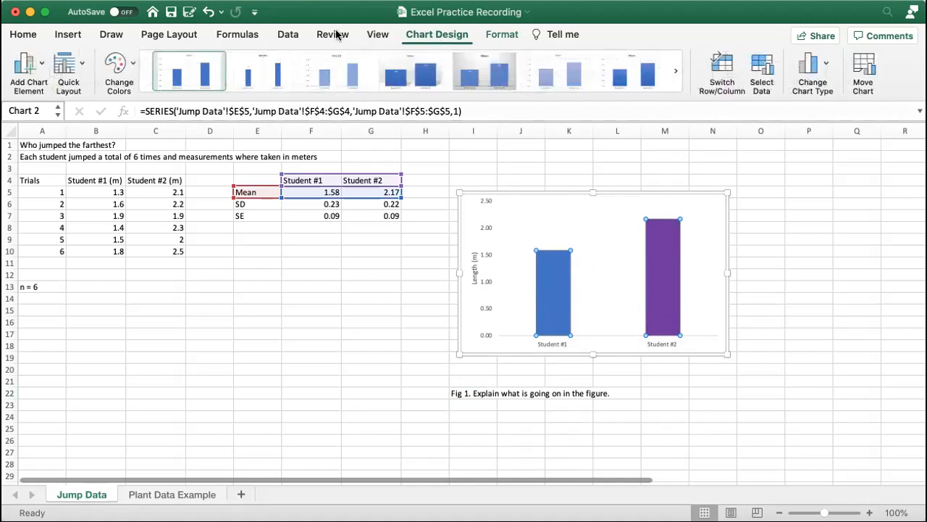
click(32, 69)
drag(246, 205, 385, 204)
click(392, 297)
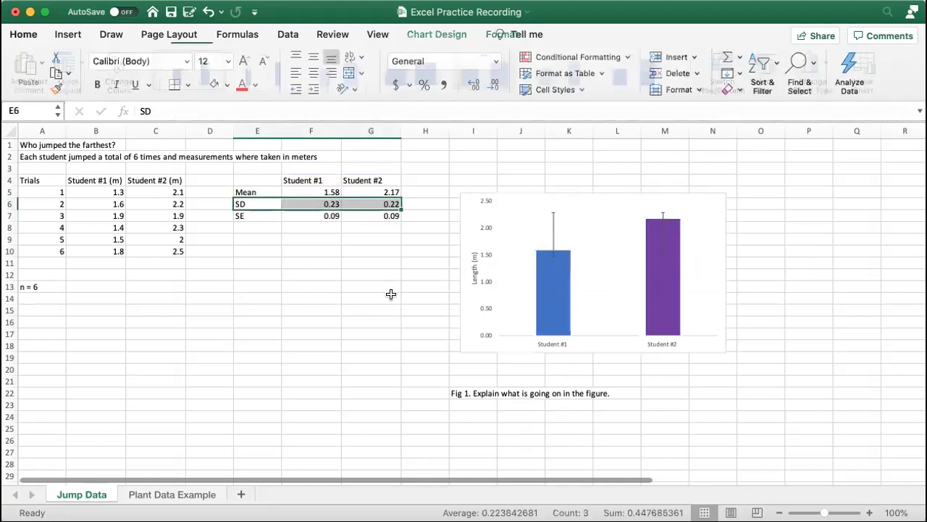
click(550, 232)
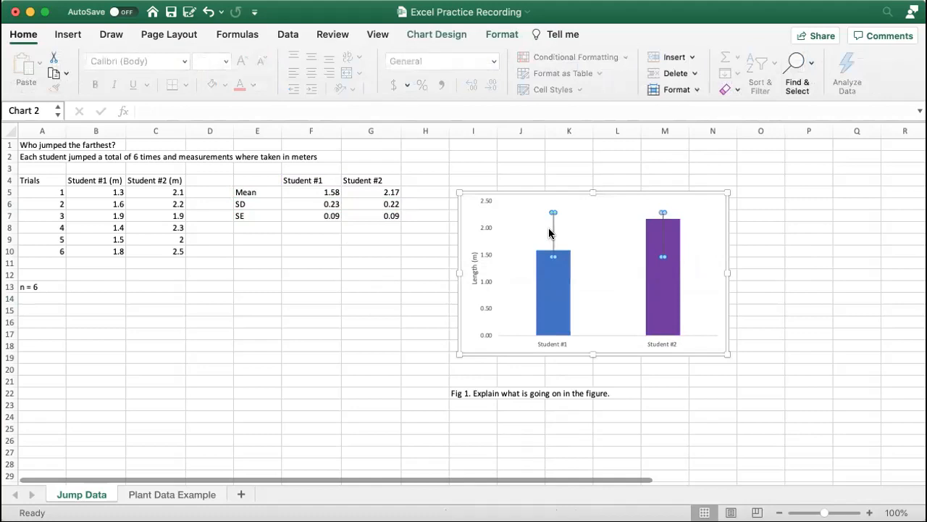
key(Delete)
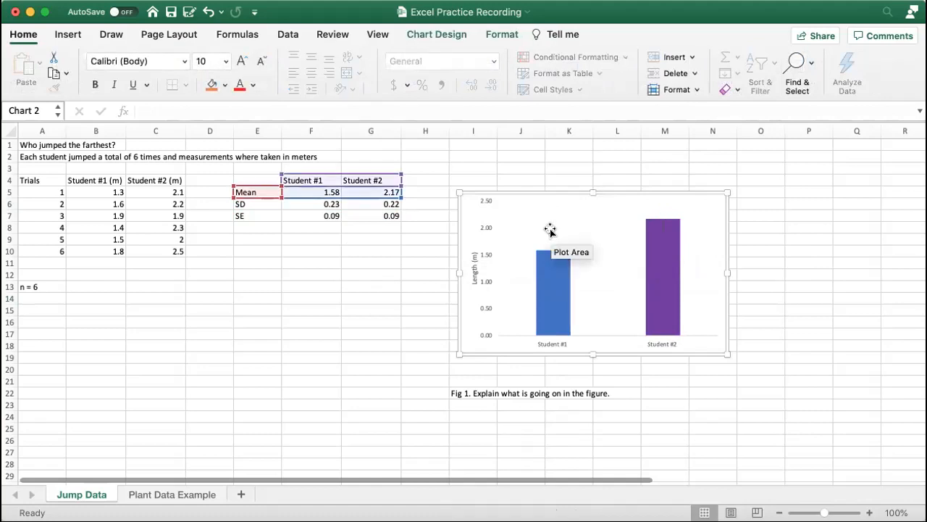
Check the SE cells F7 and G7, try error bars on both mean bars once more, and remove them from the chart.
click(370, 215)
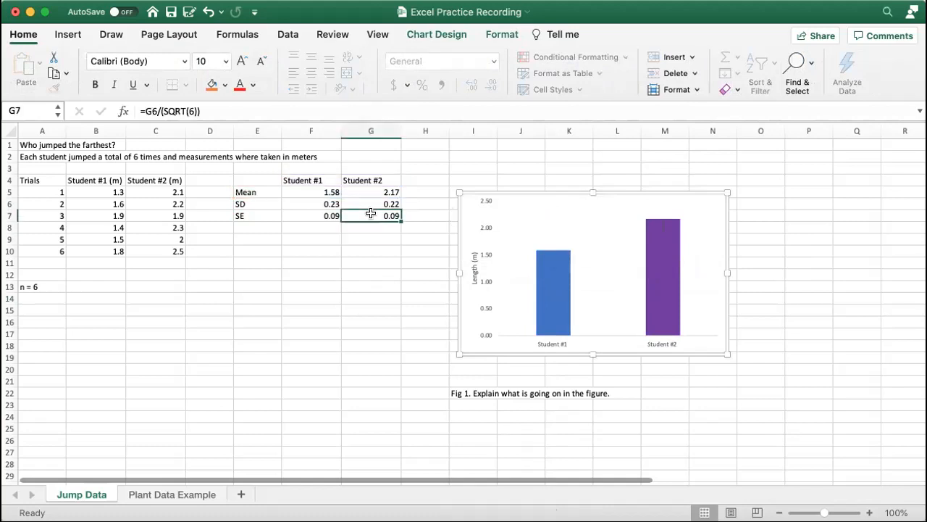
click(334, 215)
click(377, 216)
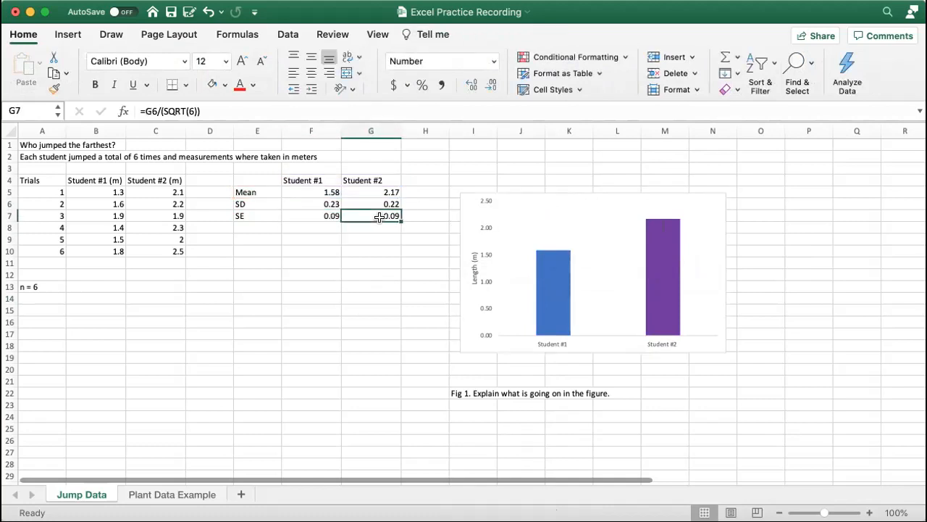
click(386, 298)
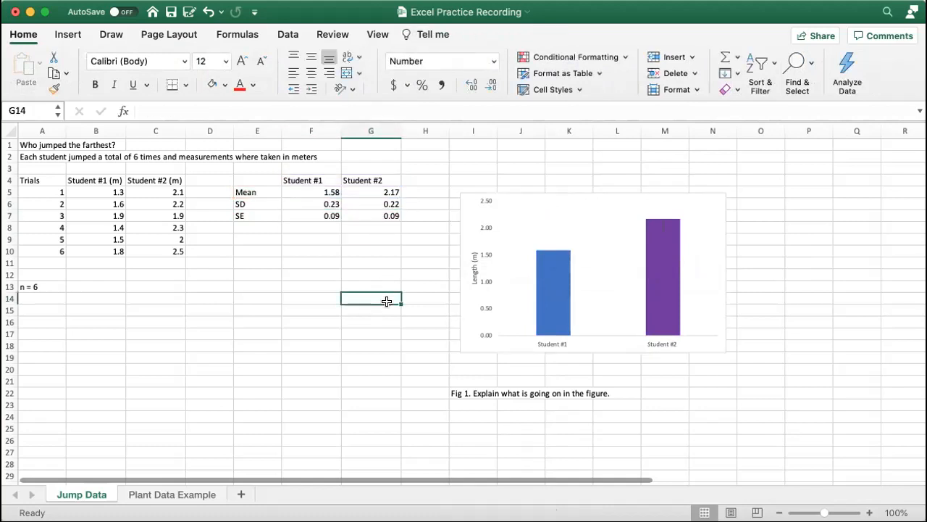
click(671, 252)
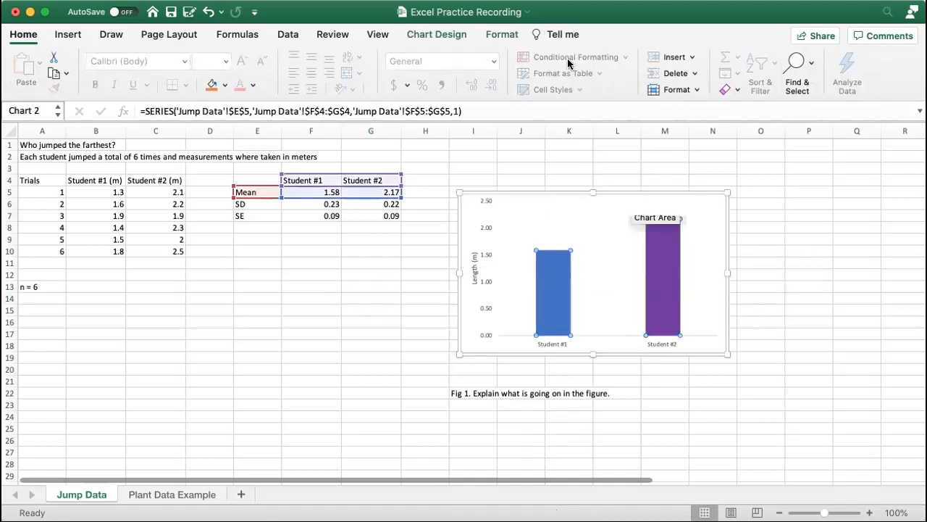
click(444, 36)
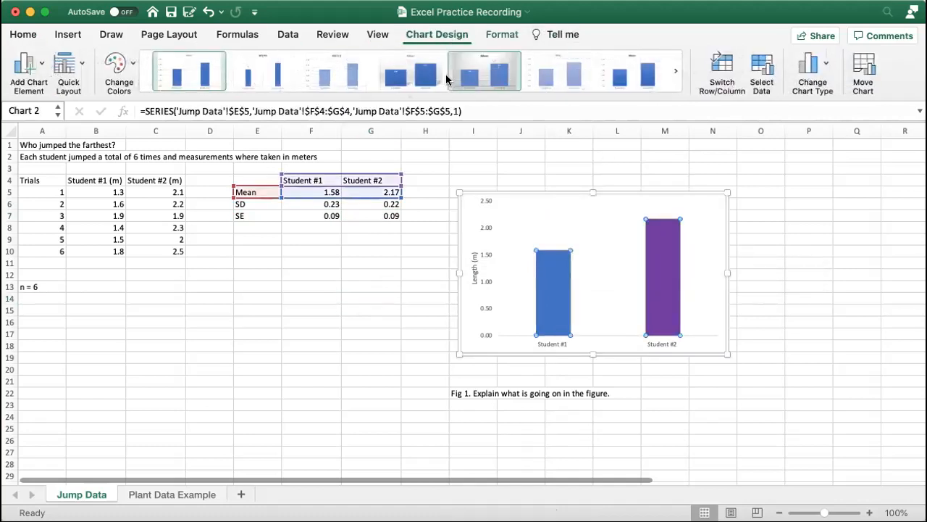
click(29, 77)
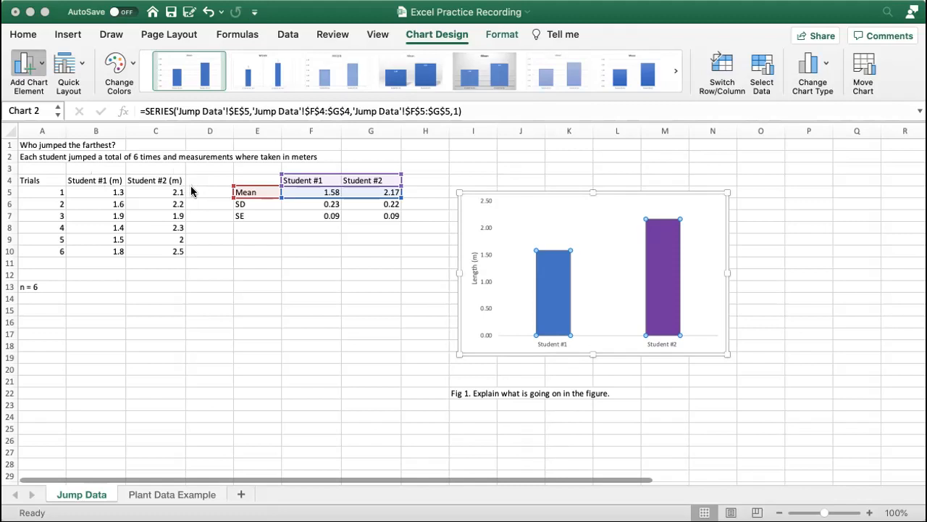
click(211, 271)
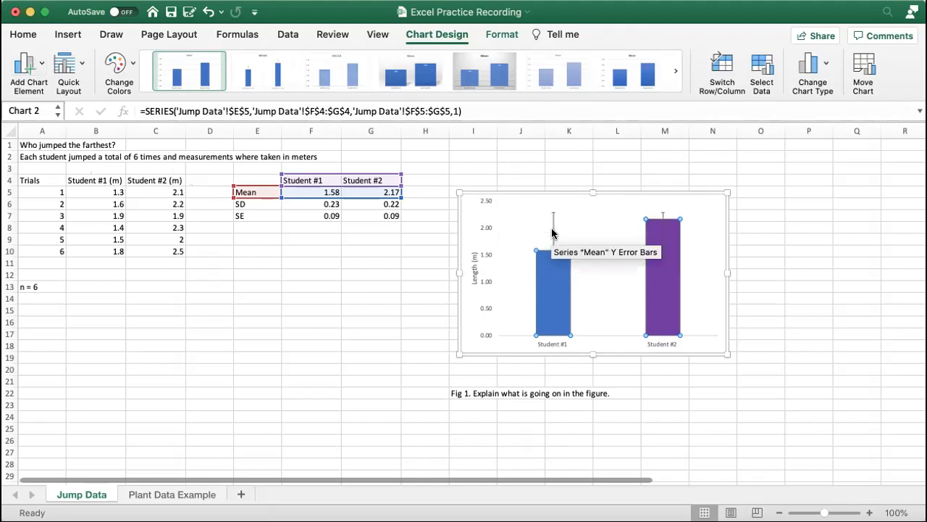
click(553, 232)
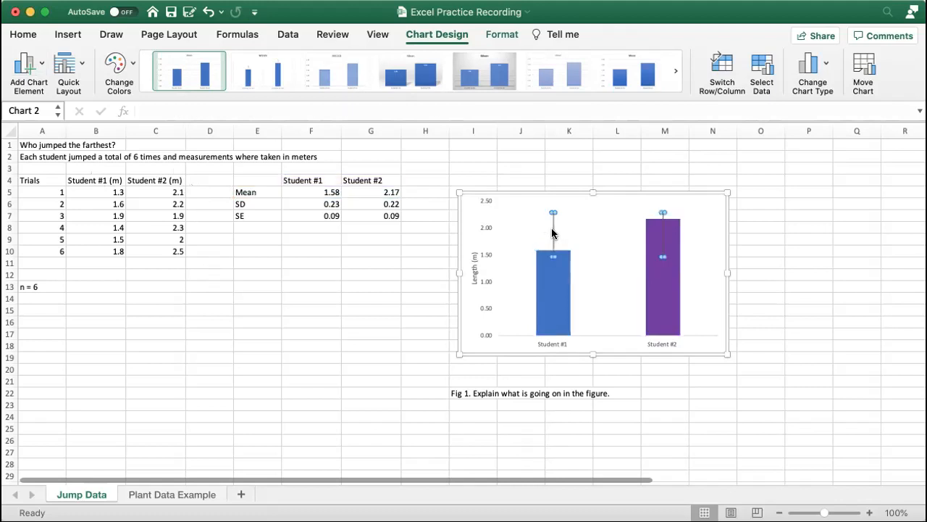
key(Delete)
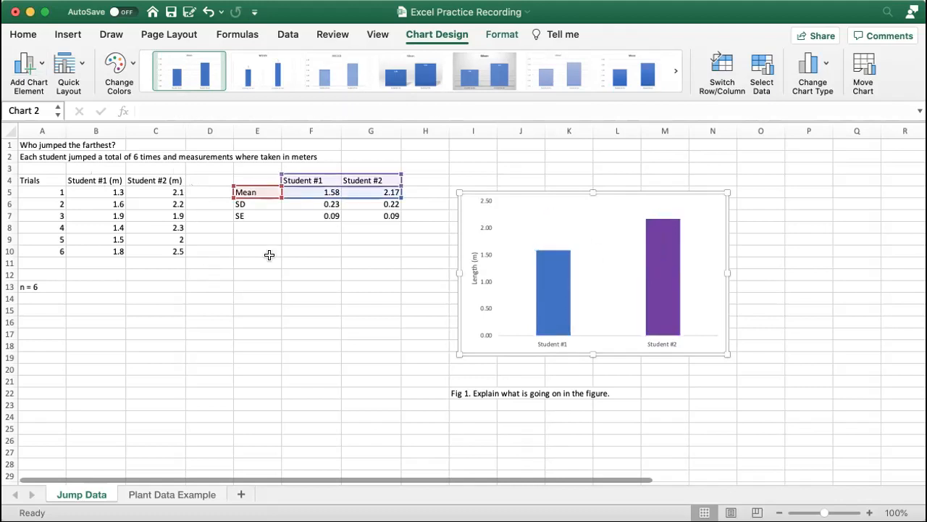
click(283, 311)
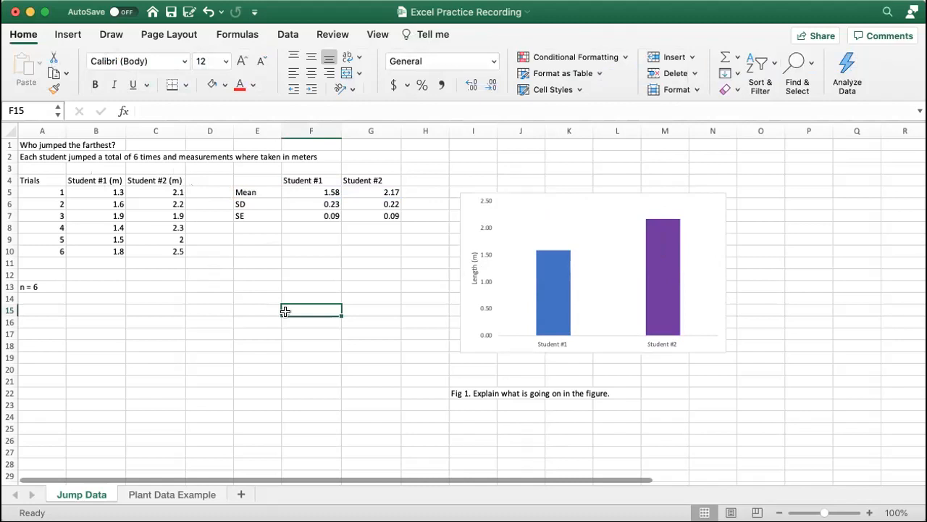
Try standard error bars on the chart's two mean bars, look at their formatting options, and delete them.
click(534, 202)
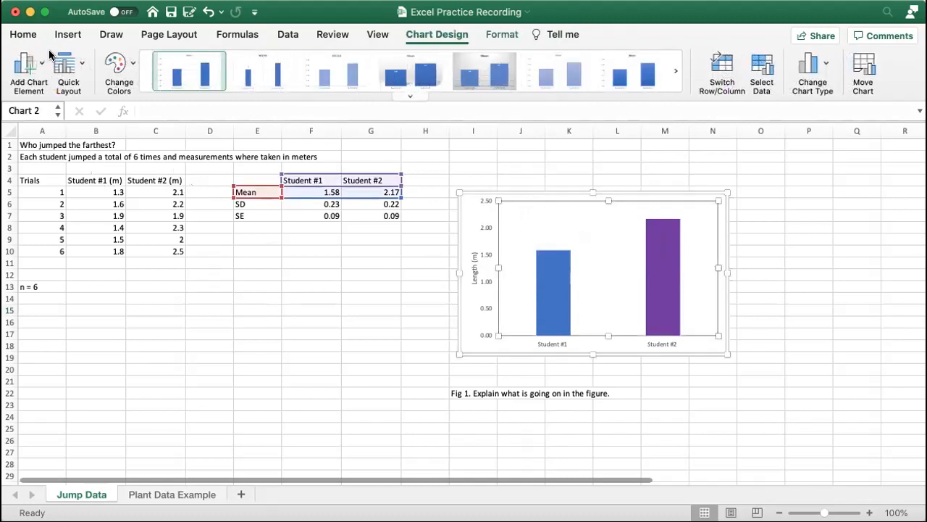
click(29, 65)
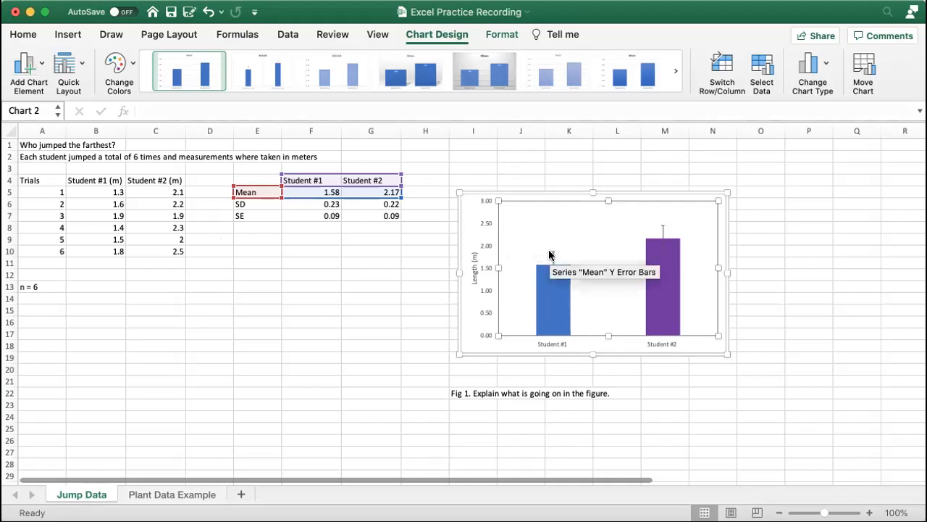
click(549, 256)
key(Delete)
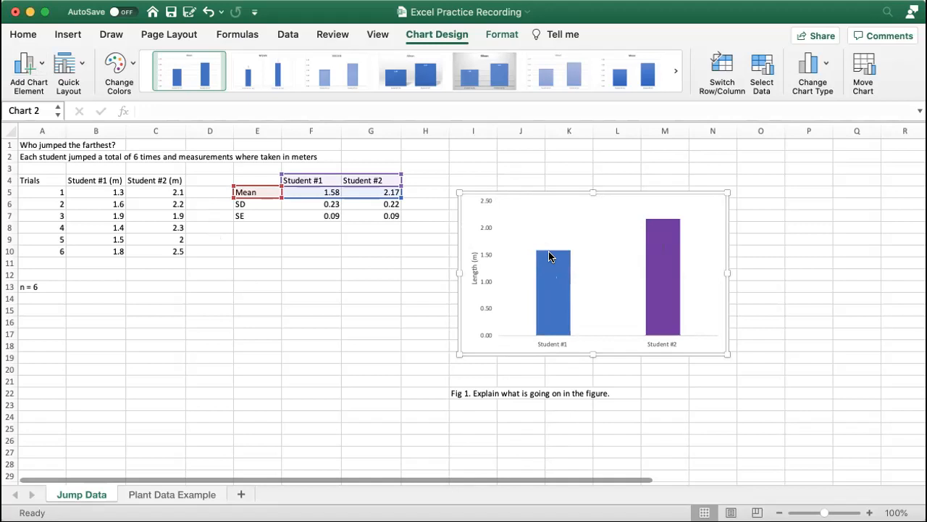
click(548, 247)
click(547, 247)
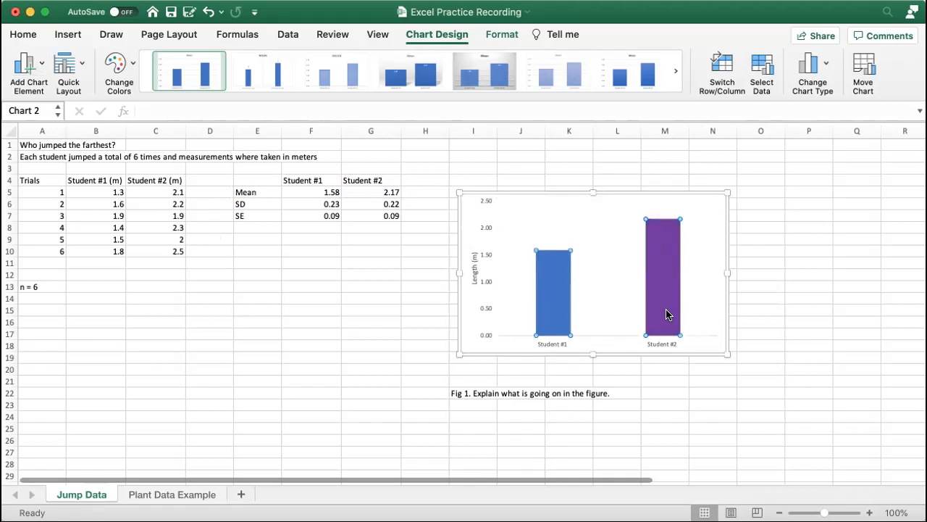
click(15, 73)
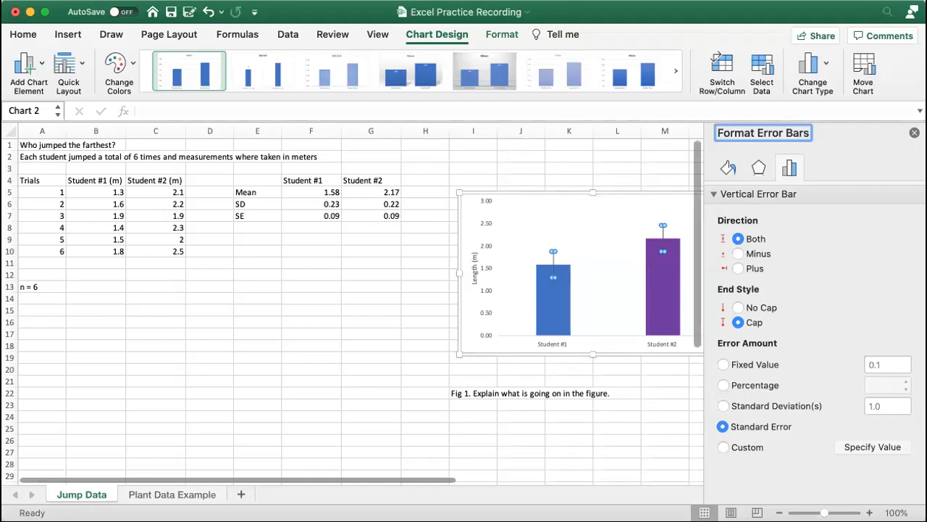
click(914, 133)
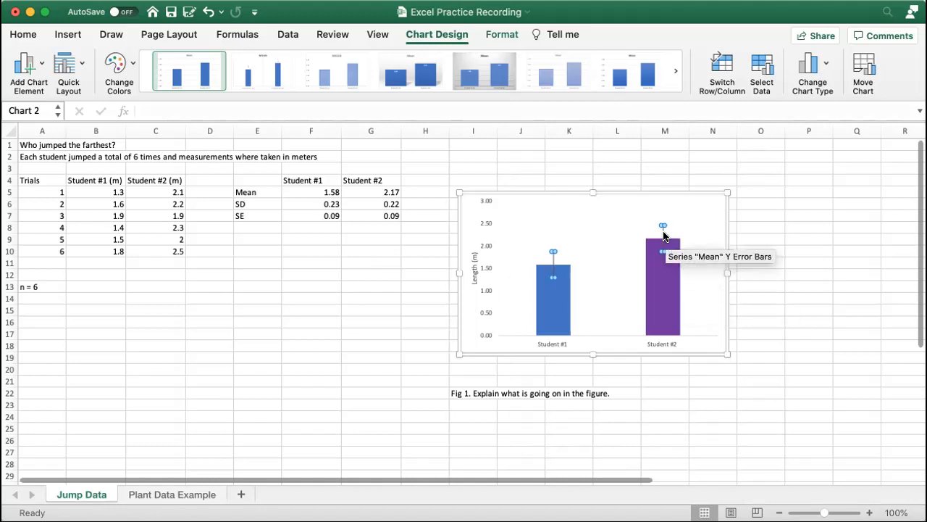
key(Delete)
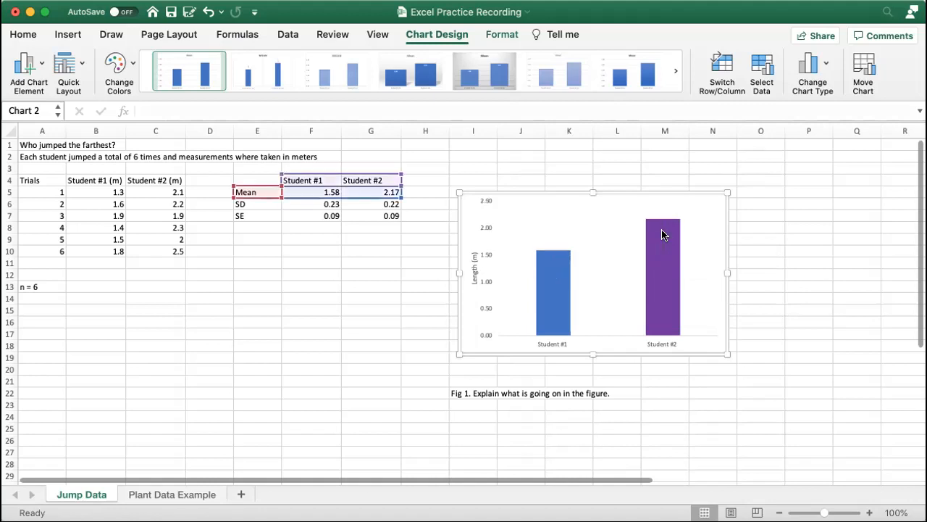
Add error bars to the chart's Mean series and switch their error amount to Custom with specified values.
click(659, 296)
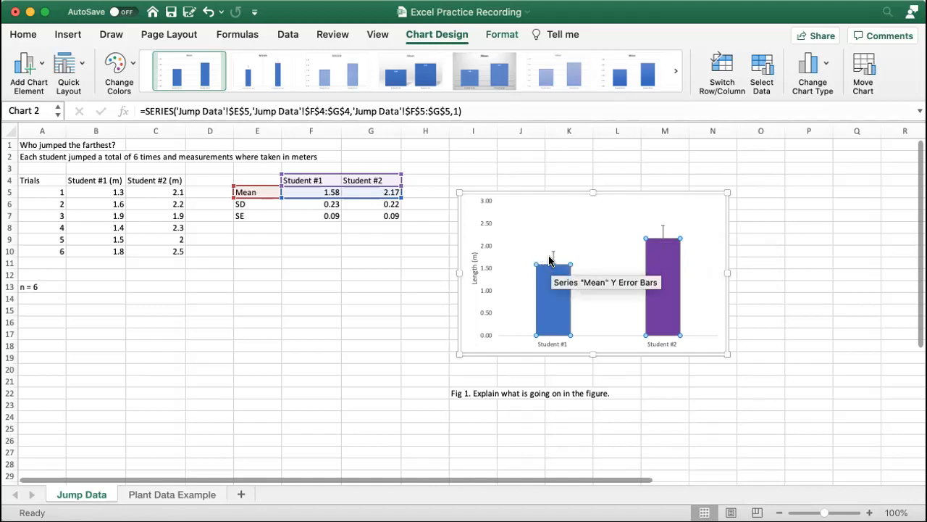
double_click(662, 232)
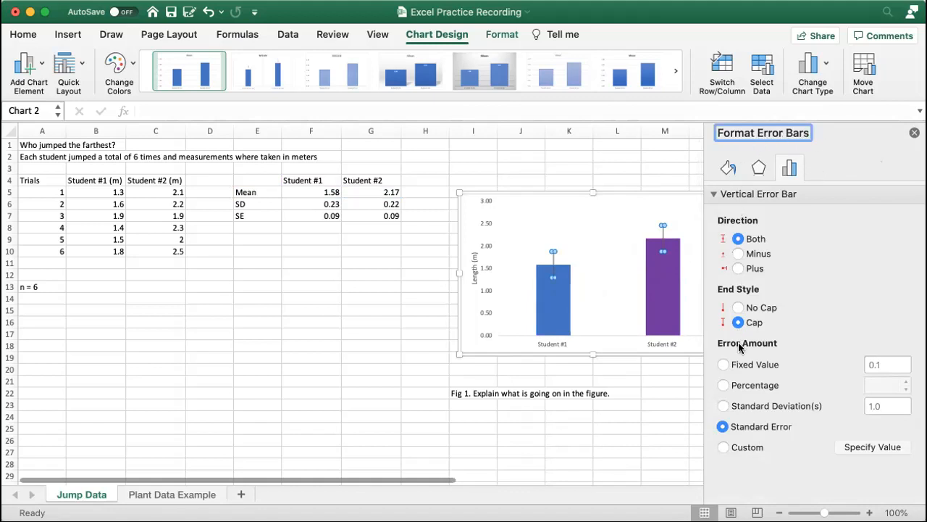
click(725, 447)
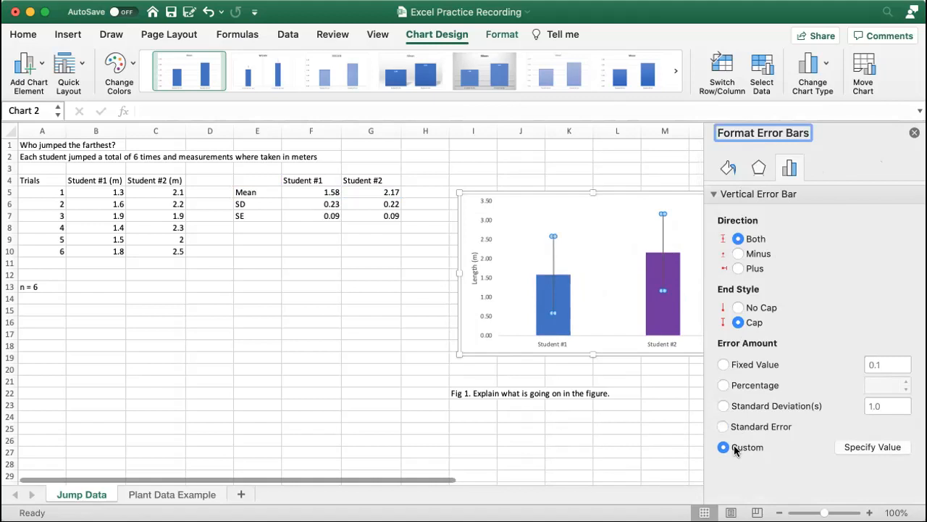
click(873, 447)
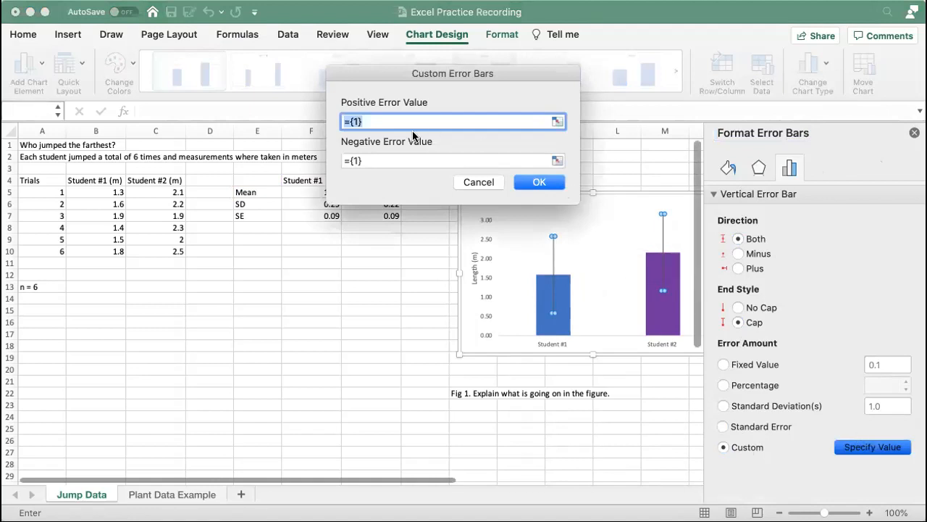
Set both the positive and negative custom error values to {0.09,0.09}, apply them, and finish formatting the error bars.
click(360, 121)
key(BackSpace)
text(0.09,0.09)
drag(412, 121, 341, 122)
key(super+c)
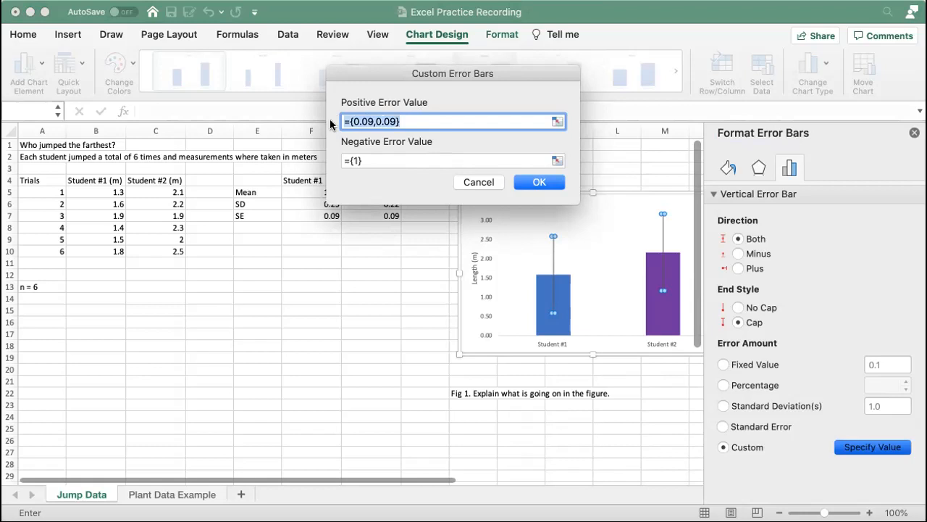
drag(379, 160, 342, 160)
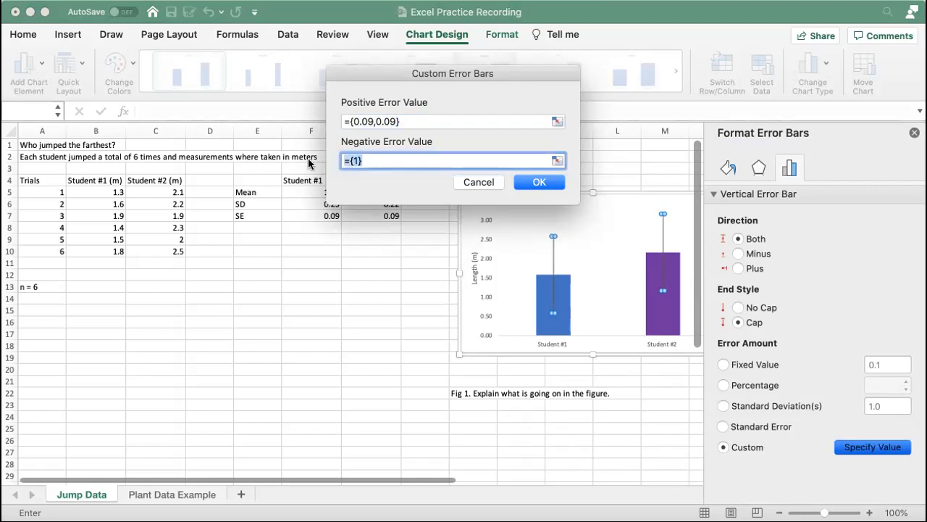
key(super+v)
click(546, 186)
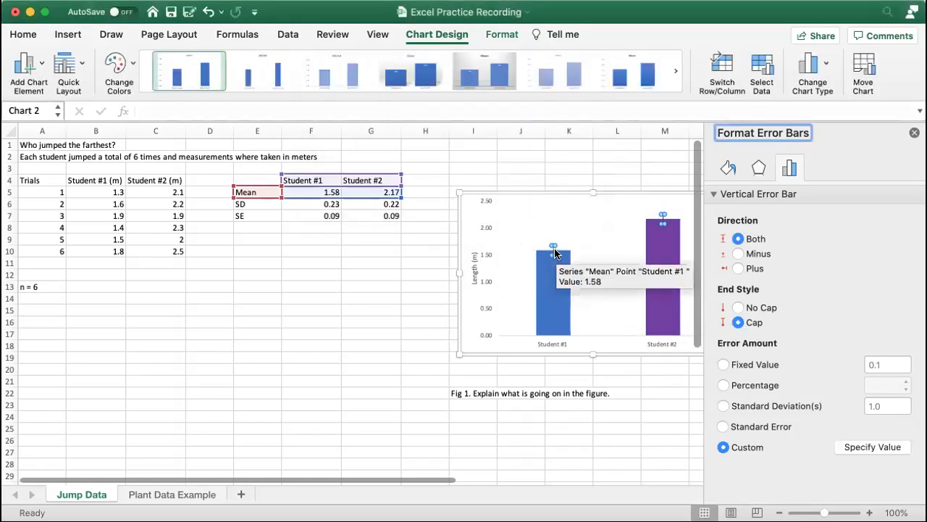
click(598, 236)
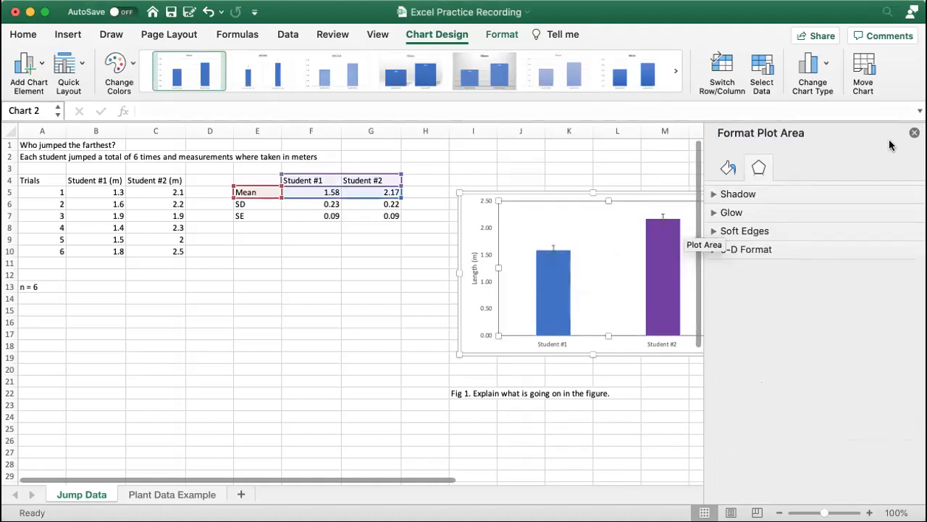
click(914, 132)
click(793, 346)
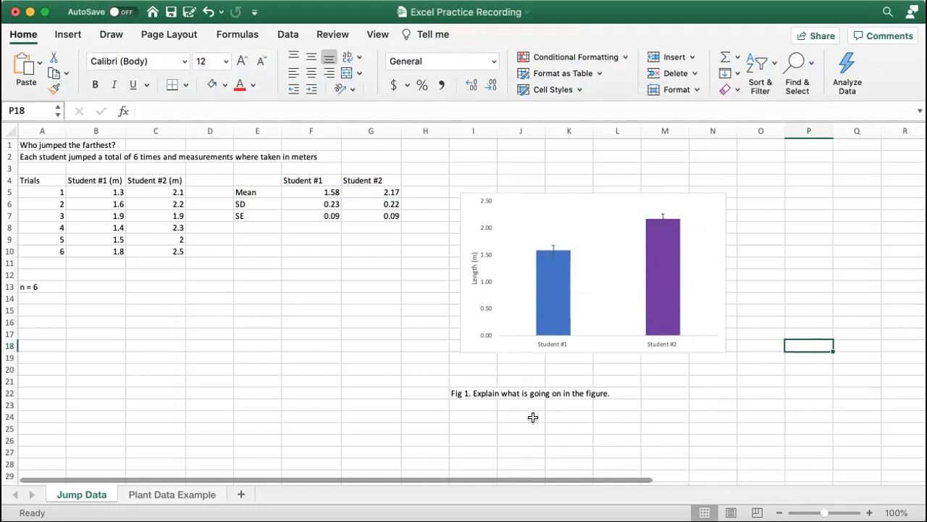
click(461, 397)
mouse_move(460, 396)
mouse_down()
mouse_move(650, 397)
mouse_move(492, 421)
mouse_move(472, 413)
mouse_move(474, 396)
mouse_up()
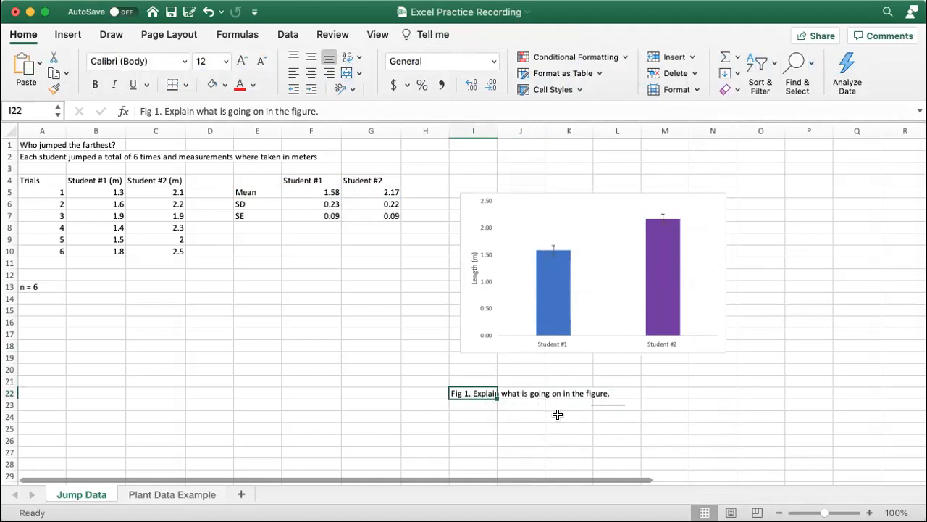
click(565, 415)
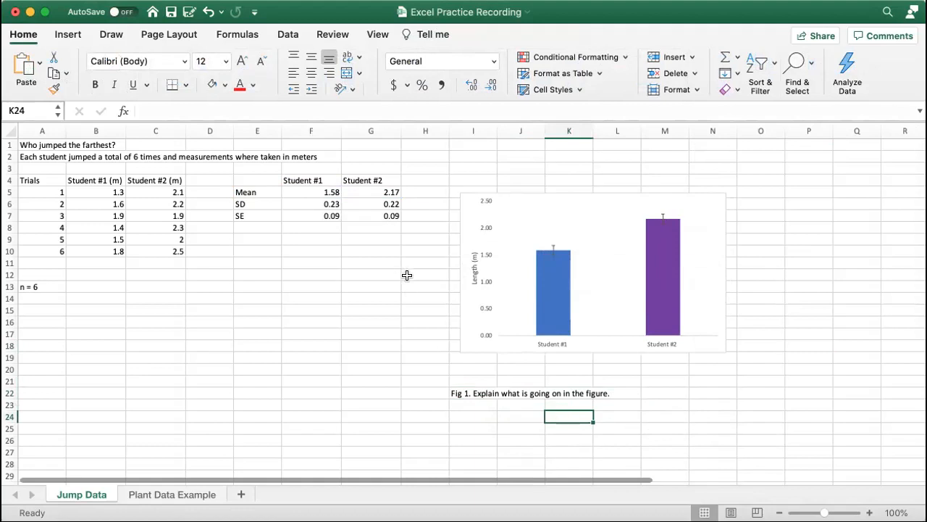
Switch to the Plant Data Example sheet and examine its conditions, plant heights, and the headings and row labels of the summary table.
click(167, 493)
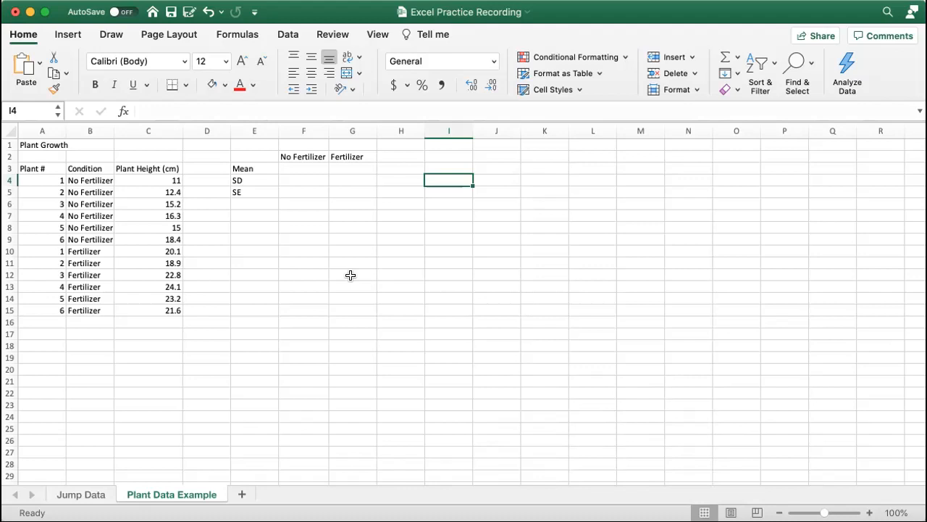
click(296, 264)
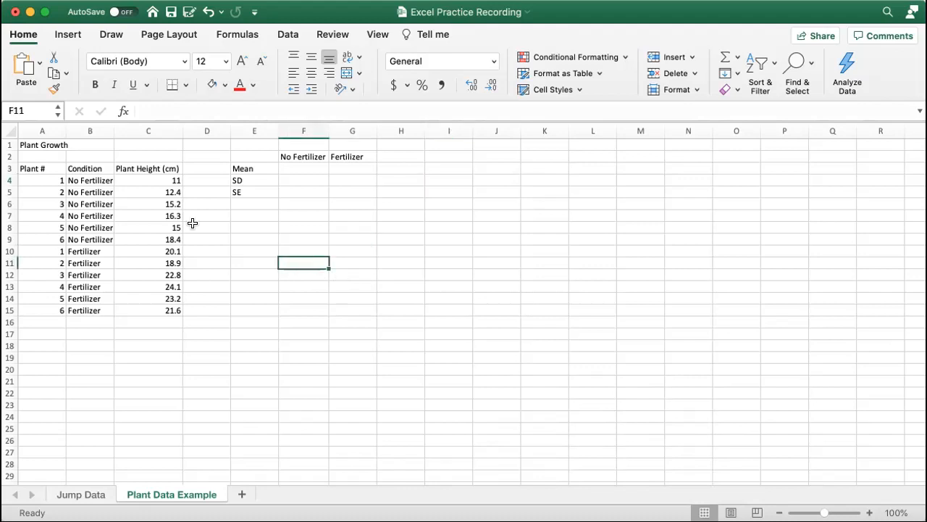
drag(103, 179, 89, 294)
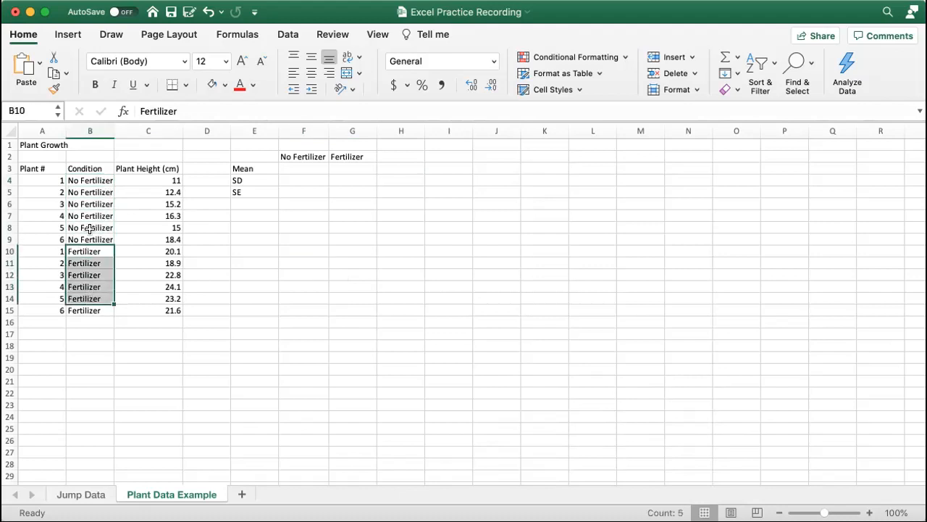
drag(80, 182, 89, 306)
click(88, 252)
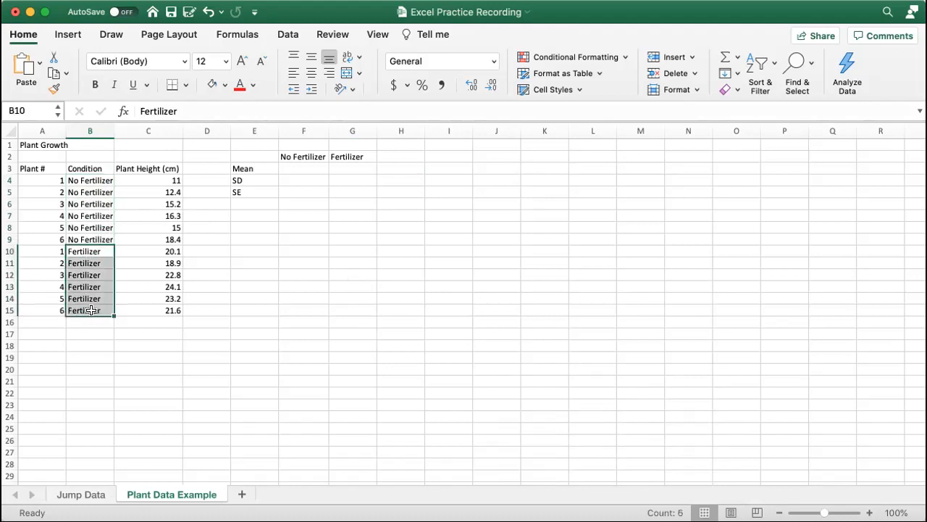
click(322, 295)
drag(162, 181, 162, 305)
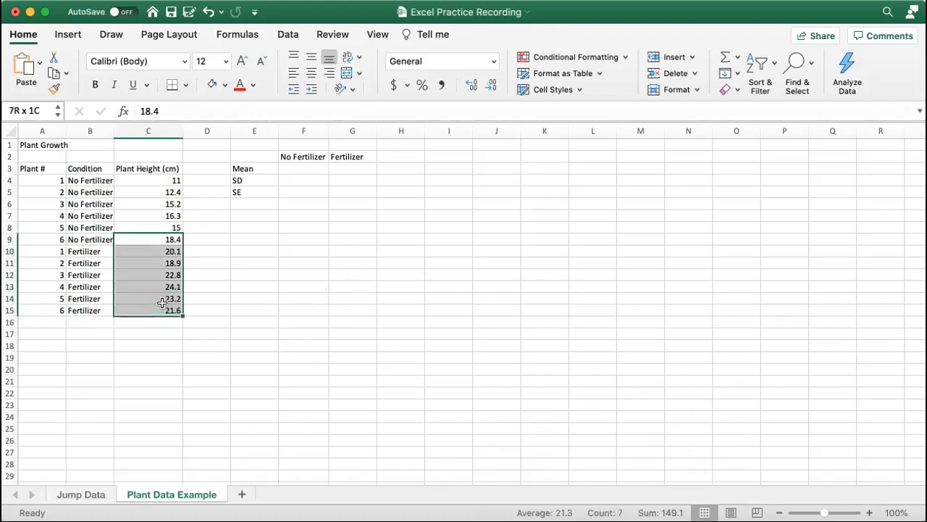
click(282, 285)
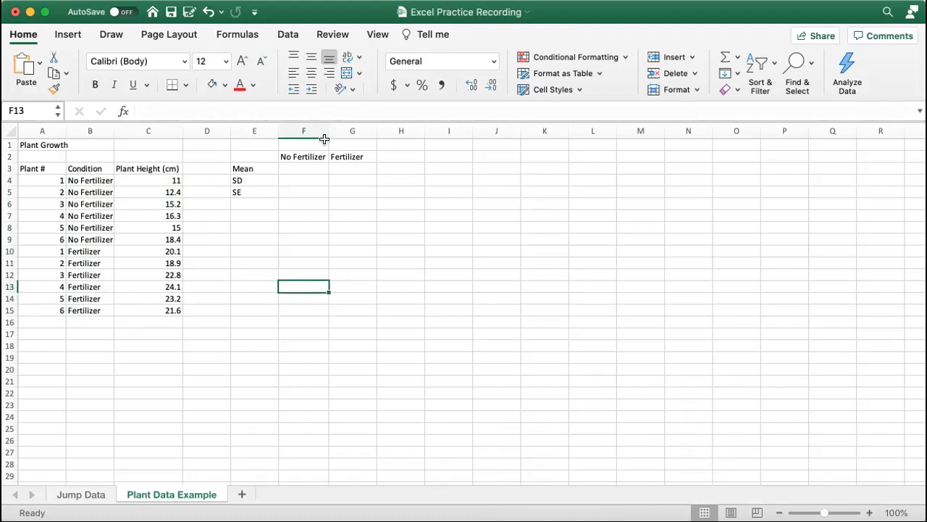
click(300, 154)
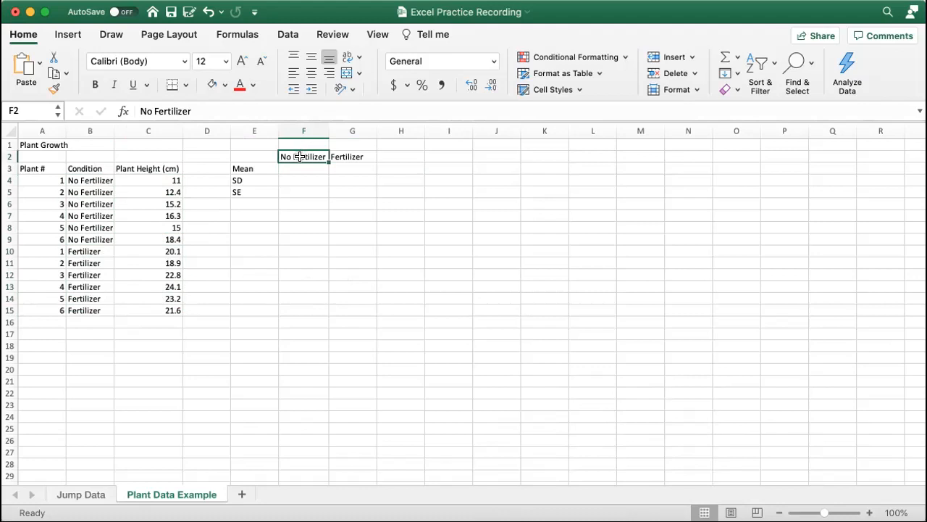
key(Right)
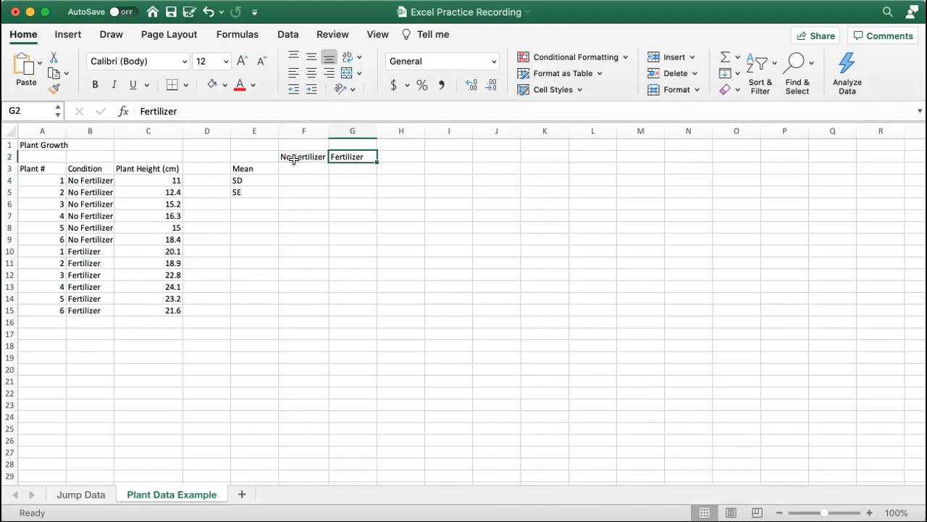
click(258, 169)
click(260, 181)
key(Down)
key(Down)
key(Up)
Calculate the No Fertilizer mean in F3 with the AVERAGE function over the plant heights C4:C9.
click(304, 164)
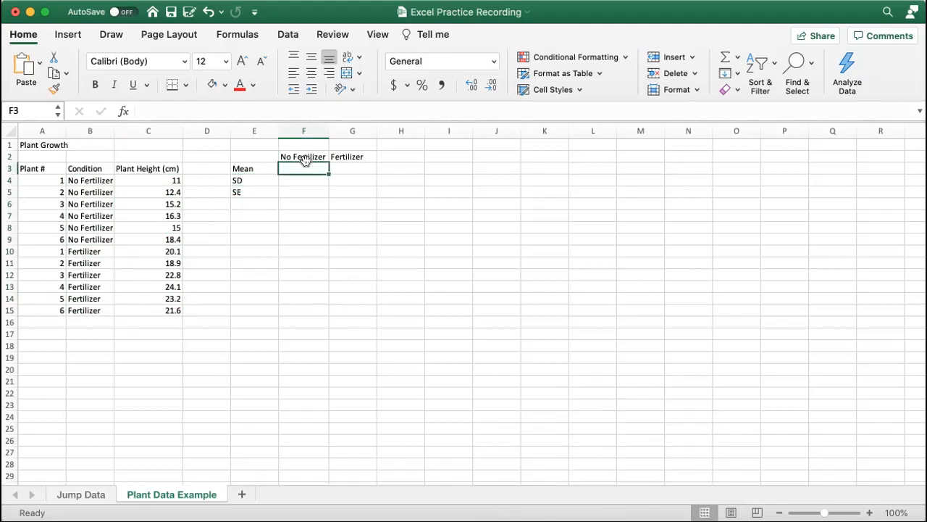
text(=)
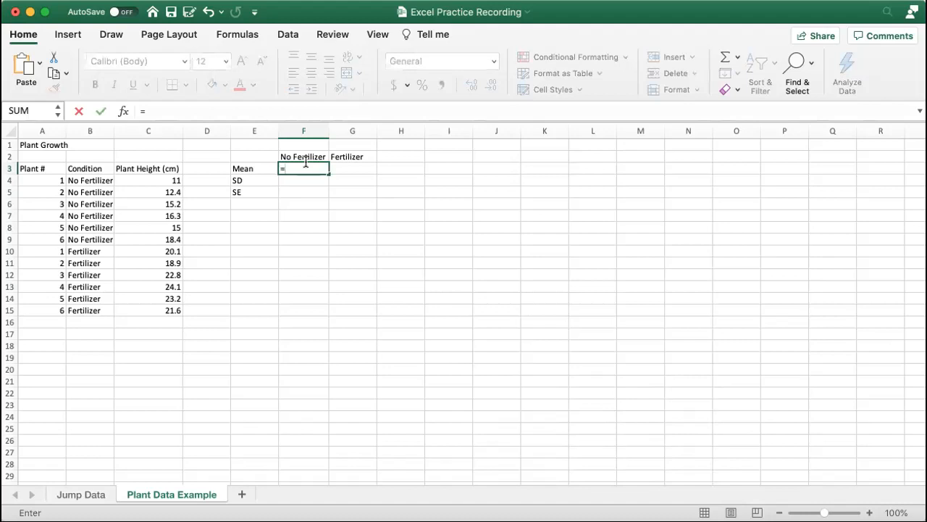
text(avera)
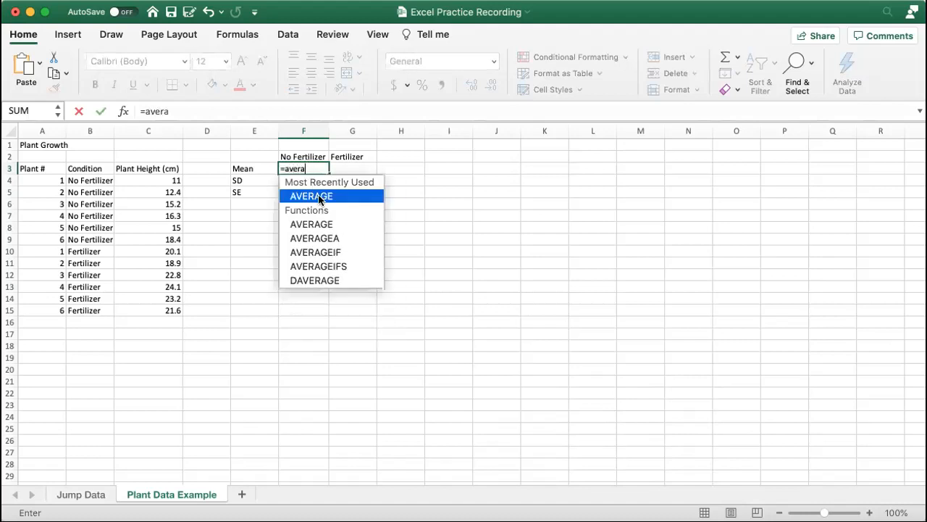
double_click(321, 197)
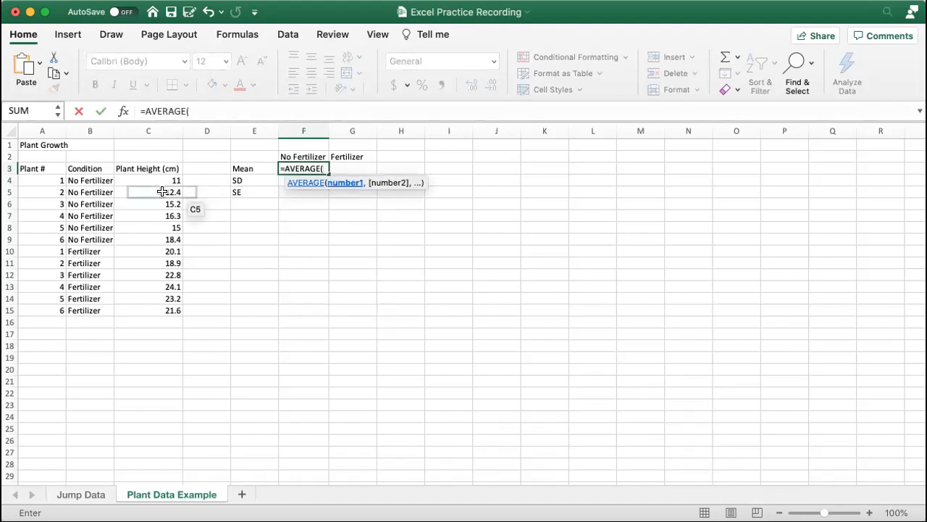
drag(142, 180, 151, 239)
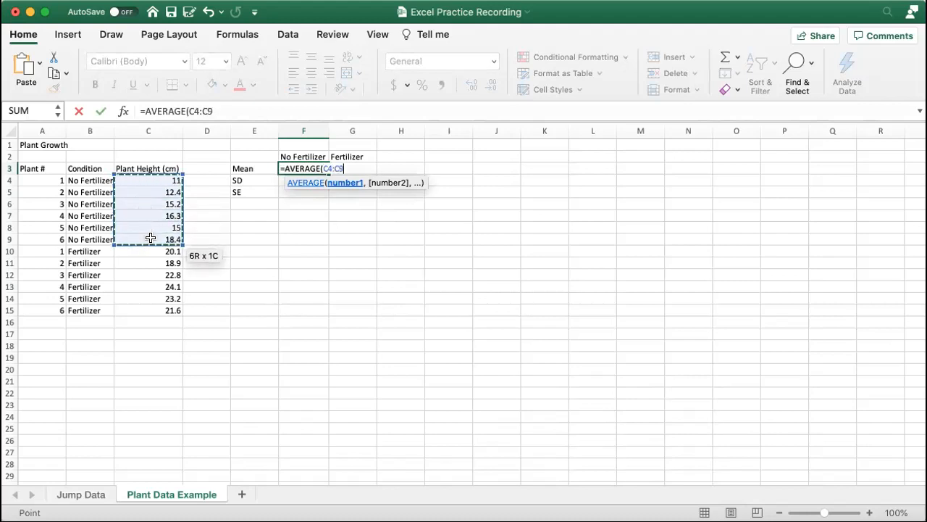
key(Return)
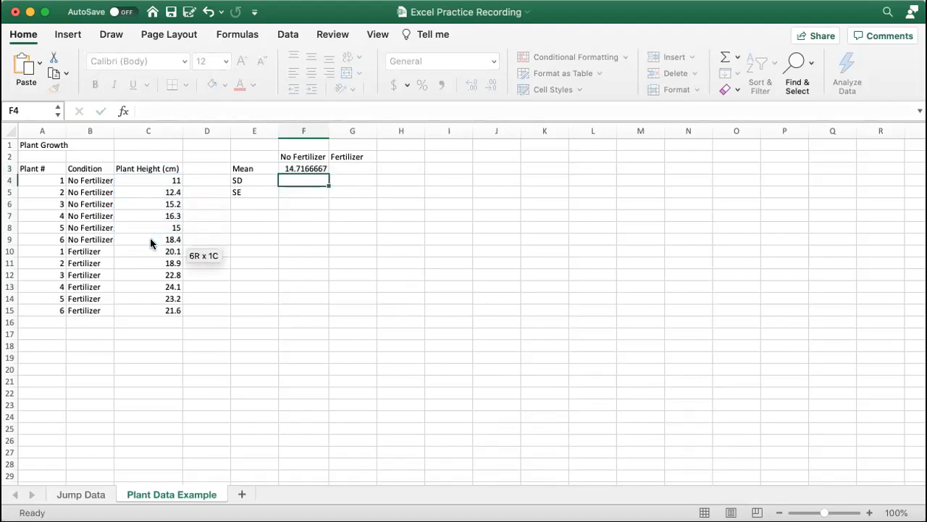
Fill the mean formula from F3 across to G3 and check which range the copied formula references.
click(296, 167)
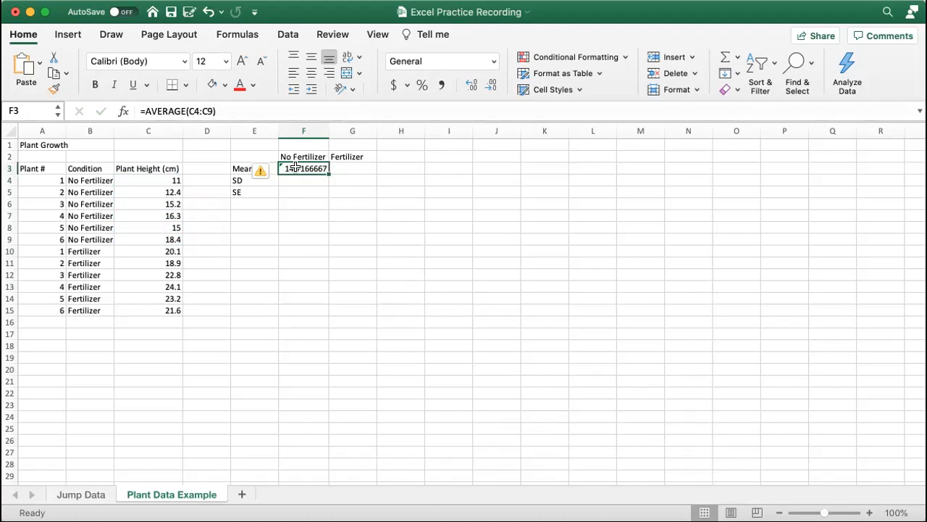
click(338, 242)
click(297, 168)
drag(327, 173, 374, 170)
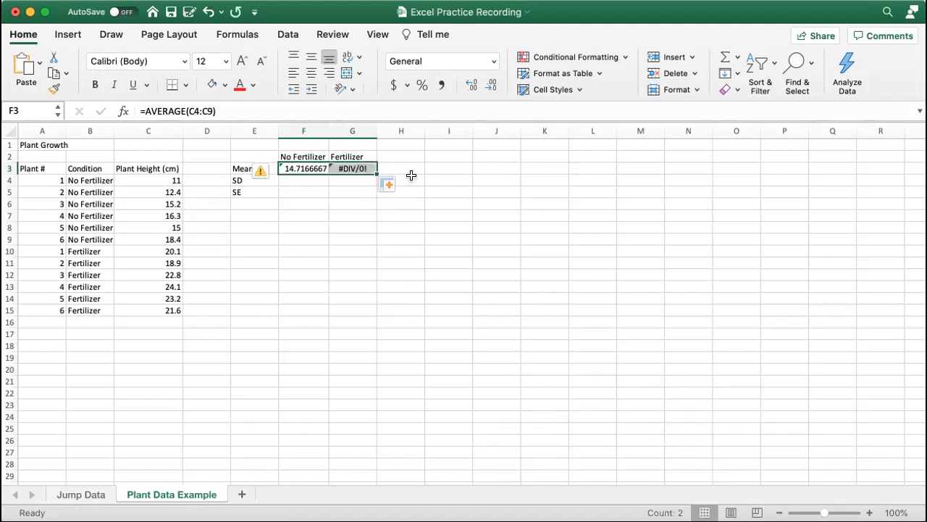
click(361, 168)
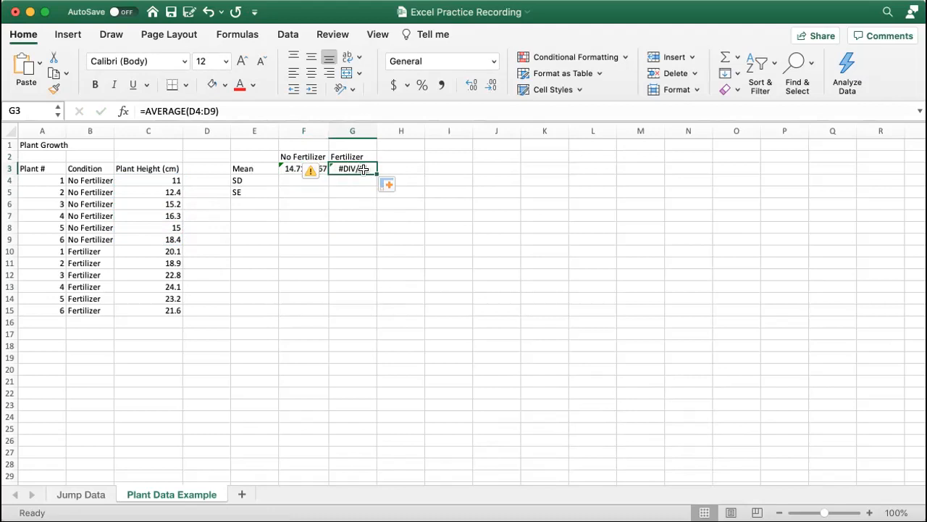
Clear the mean formulas from G3 and F3, and re-enter the No Fertilizer mean in F3 as the AVERAGE of C4:C9.
key(BackSpace)
key(Left)
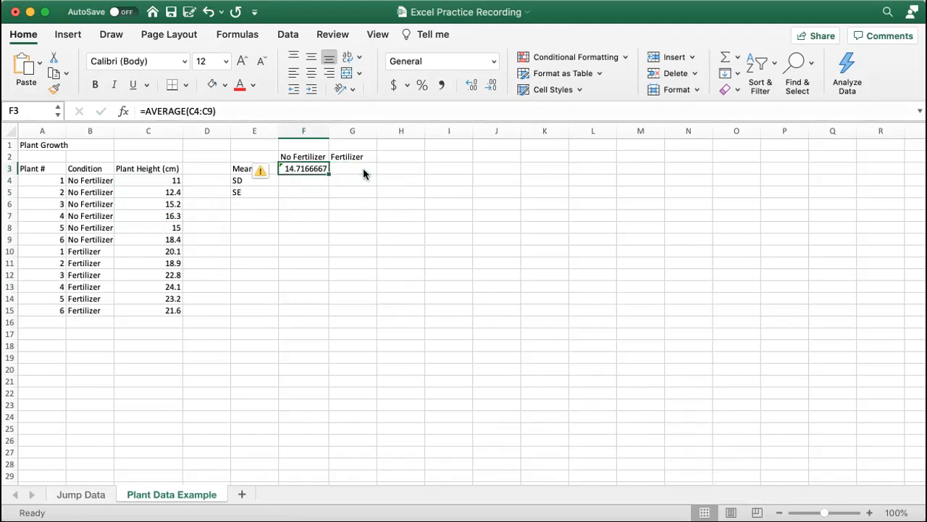
key(BackSpace)
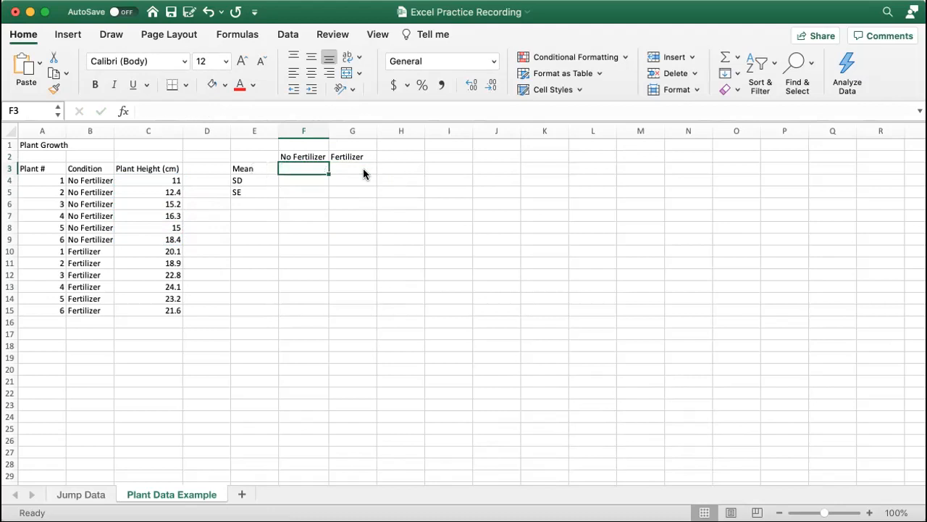
text(=)
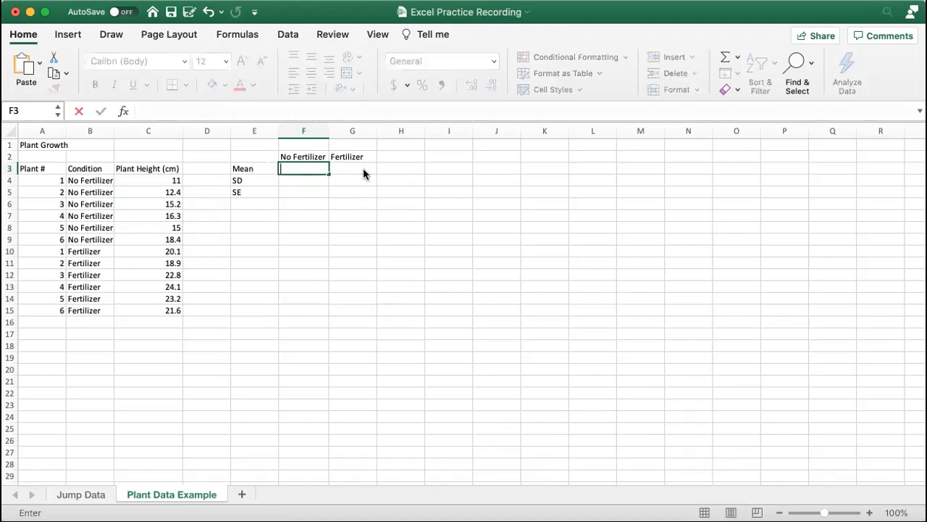
text(ave)
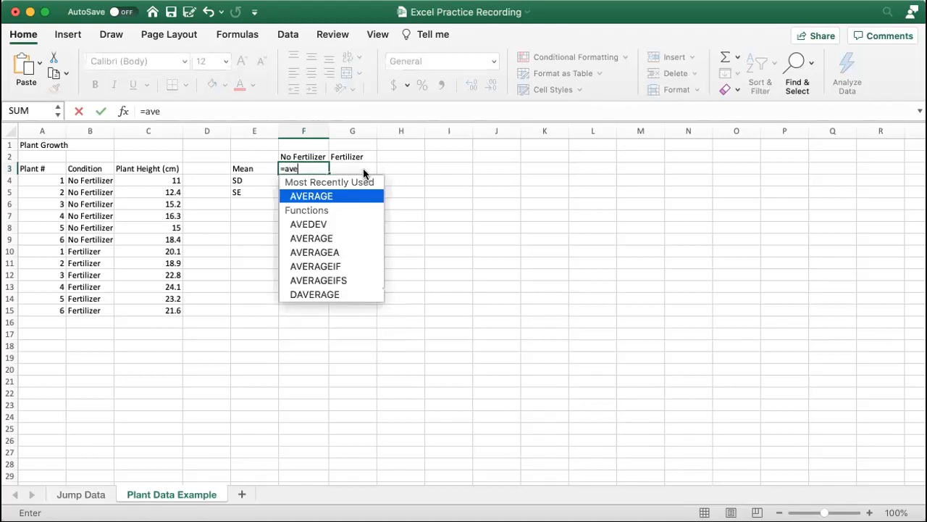
click(340, 187)
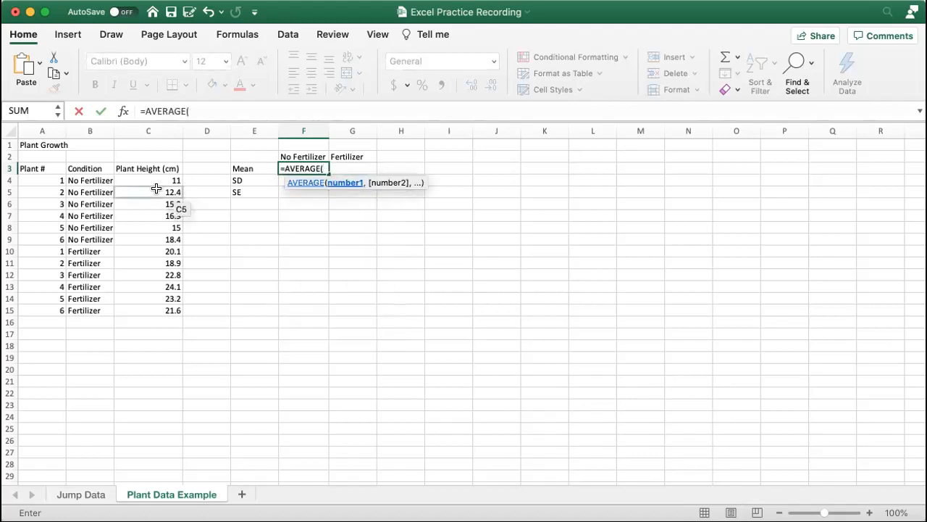
drag(142, 177, 155, 239)
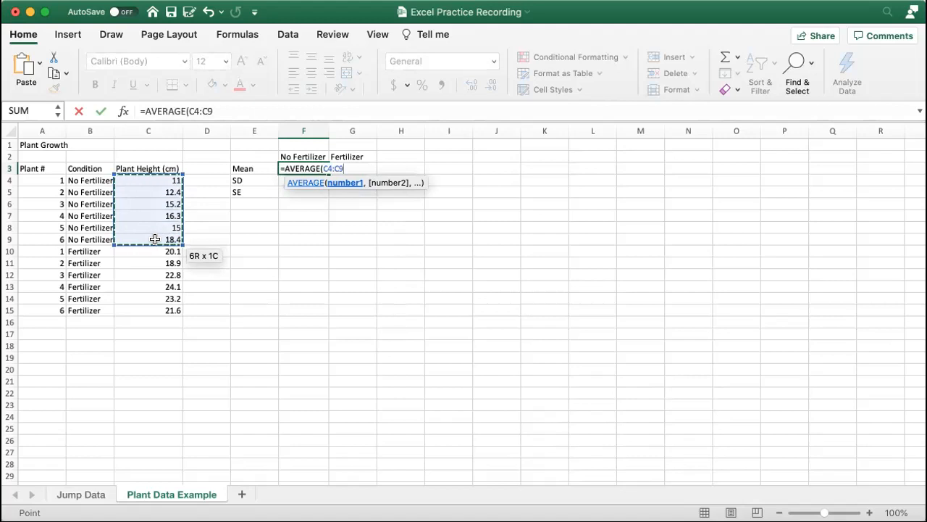
key(Return)
Inspect the error warning on the No Fertilizer mean in F3 and set it to be ignored.
click(342, 236)
click(305, 170)
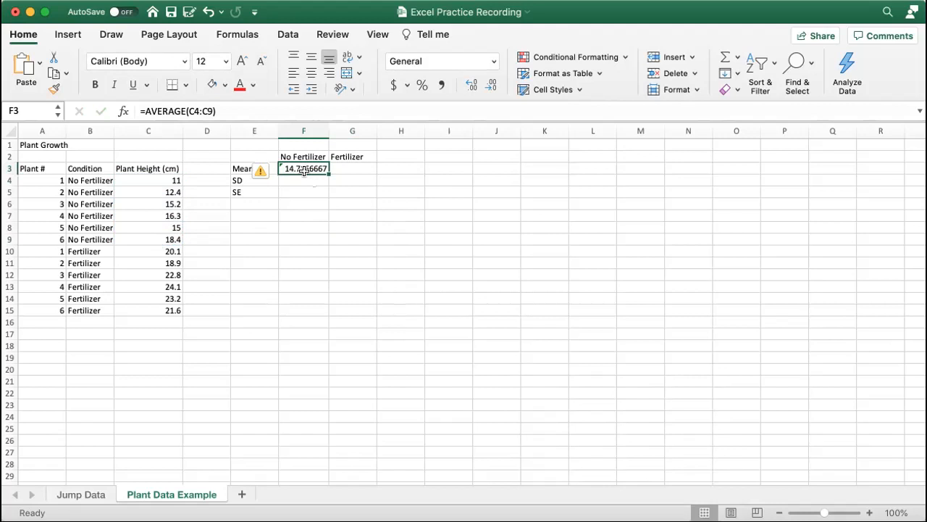
click(261, 174)
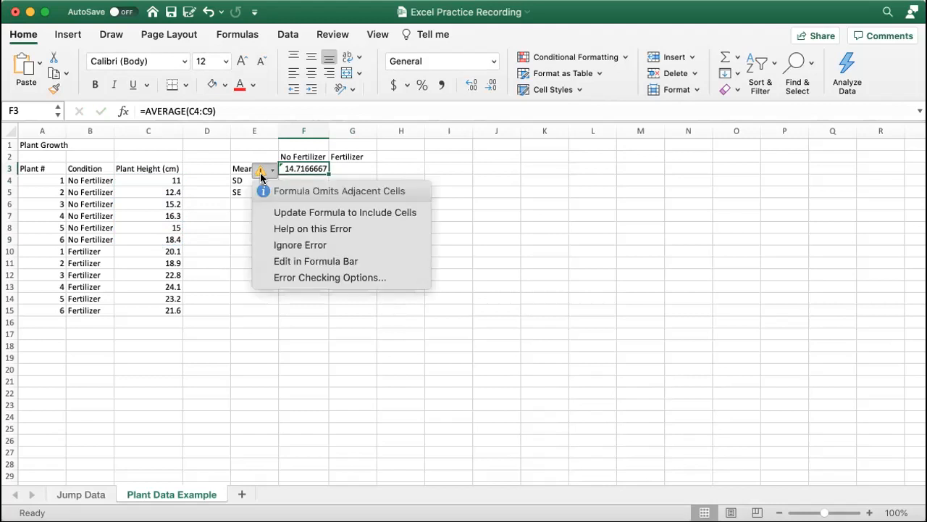
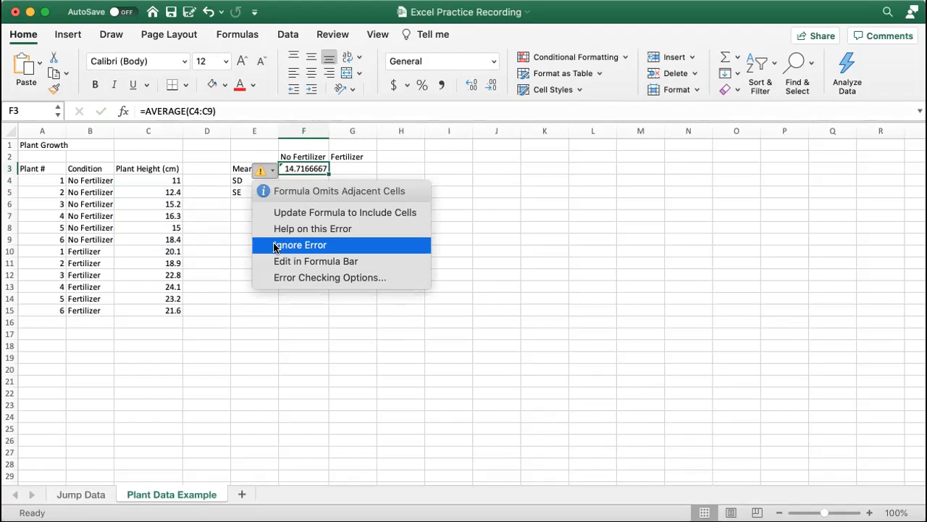
click(275, 245)
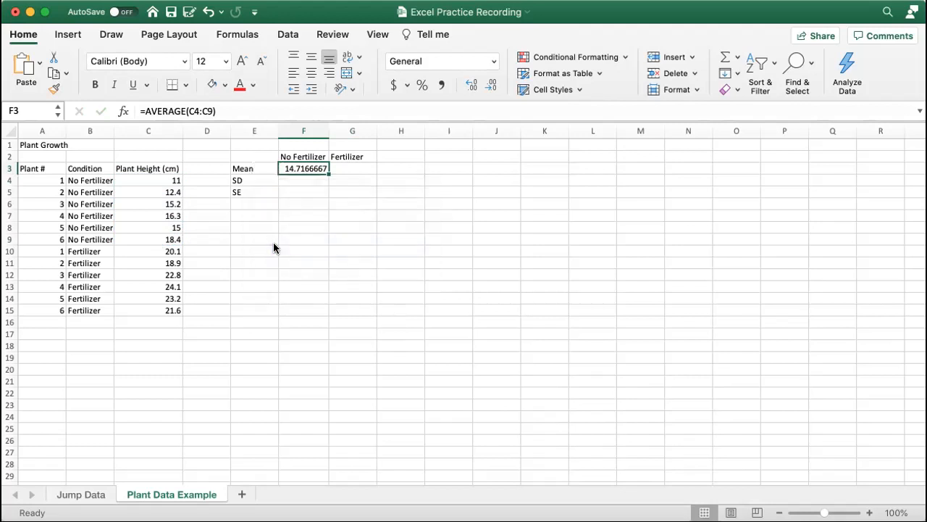
click(427, 239)
Try filling the mean formula from F3 into G3, compare its range with the Fertilizer heights in C10:C15, and clear G3.
click(287, 165)
drag(327, 169, 369, 169)
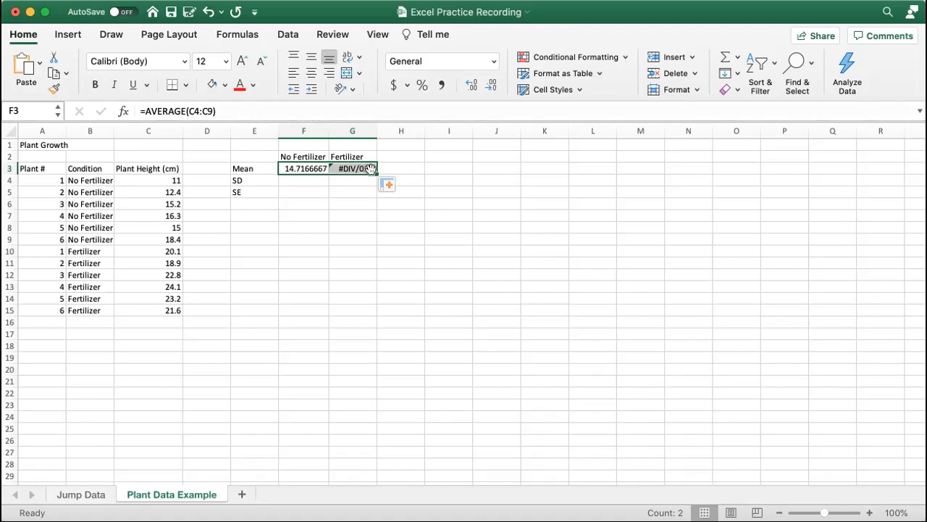
drag(173, 250, 174, 320)
drag(201, 186, 211, 233)
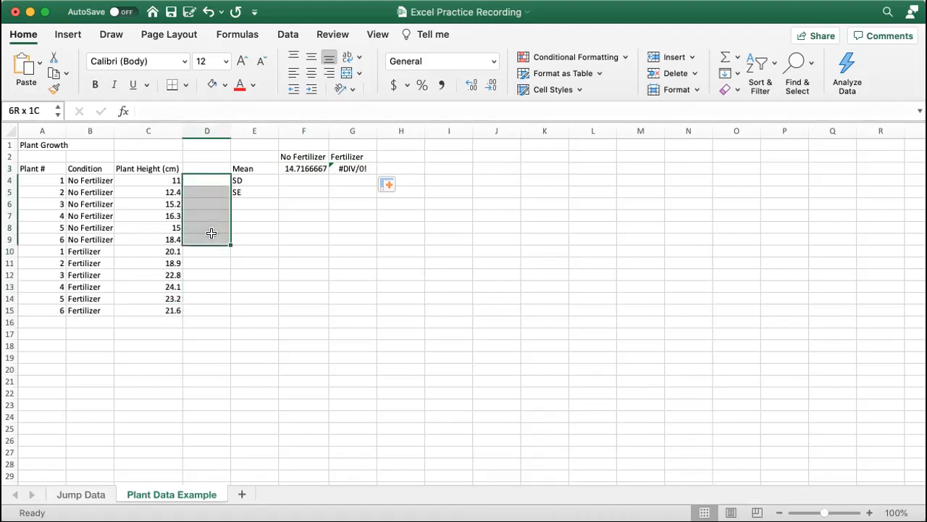
click(287, 251)
drag(154, 252, 162, 320)
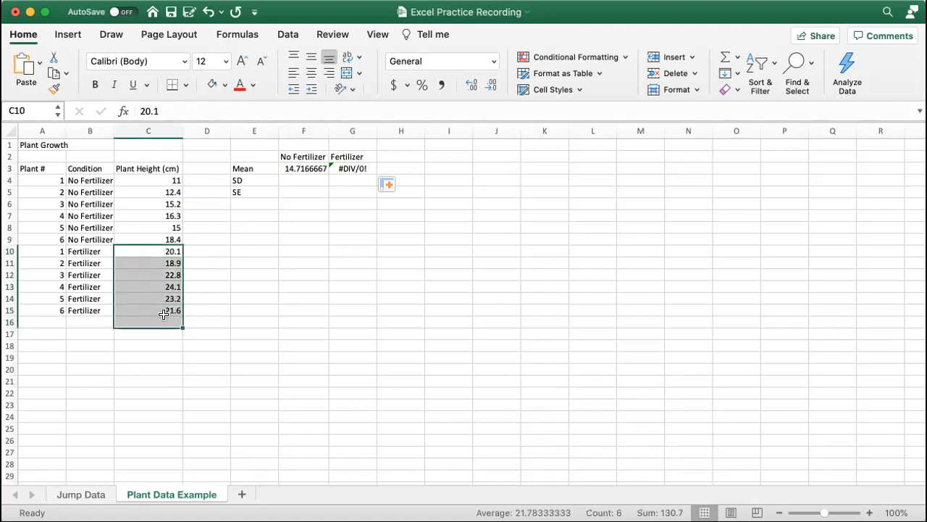
click(344, 168)
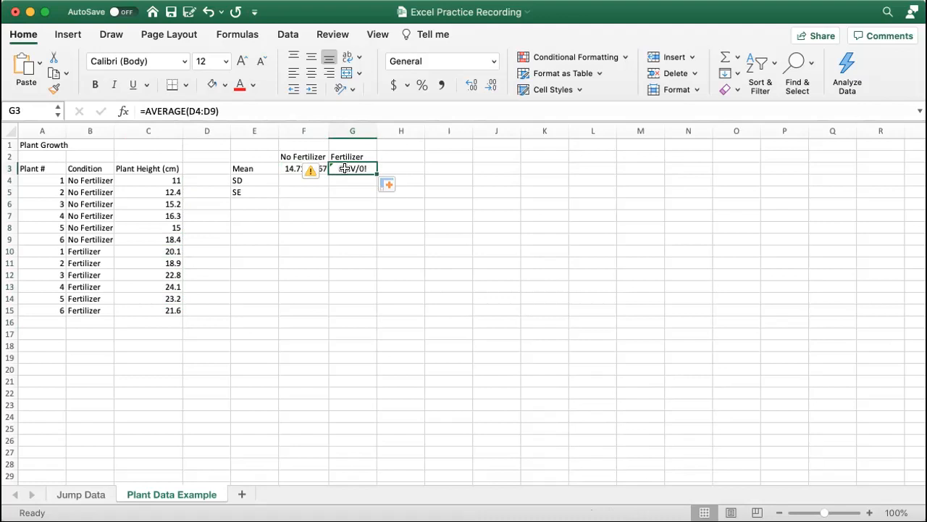
key(Delete)
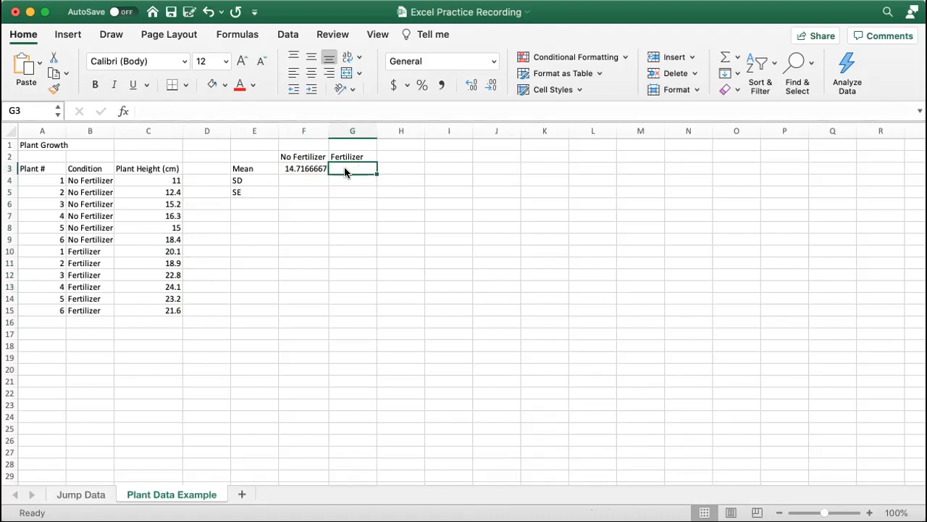
Calculate the Fertilizer mean in G3 with the AVERAGE function over the plant heights C10:C15.
text(=)
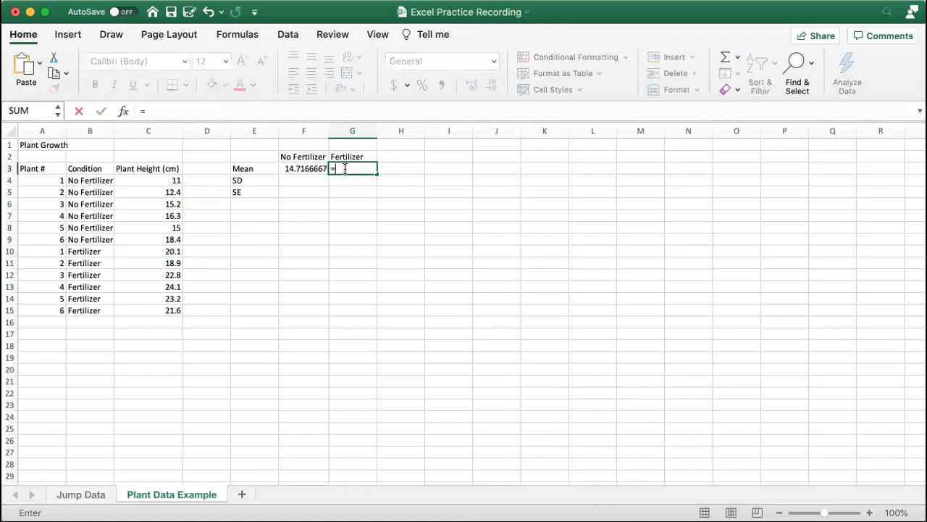
text(ave)
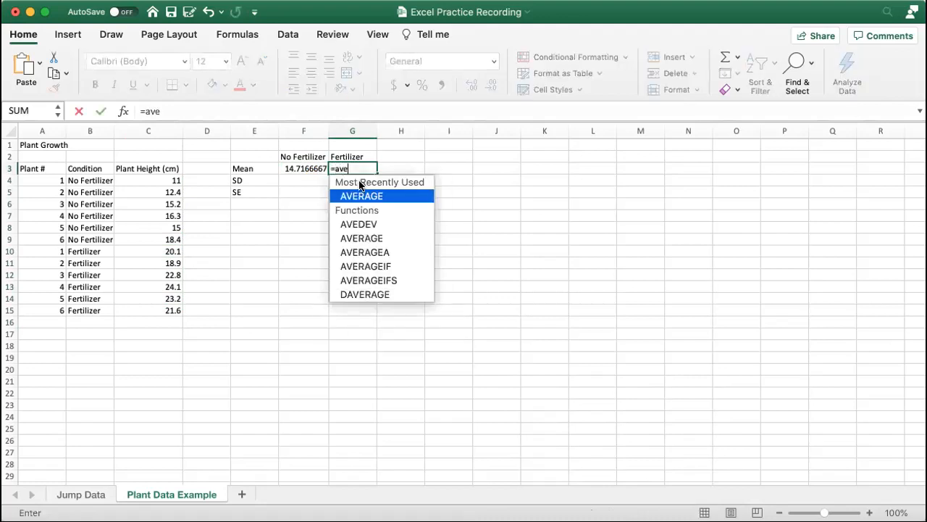
double_click(370, 190)
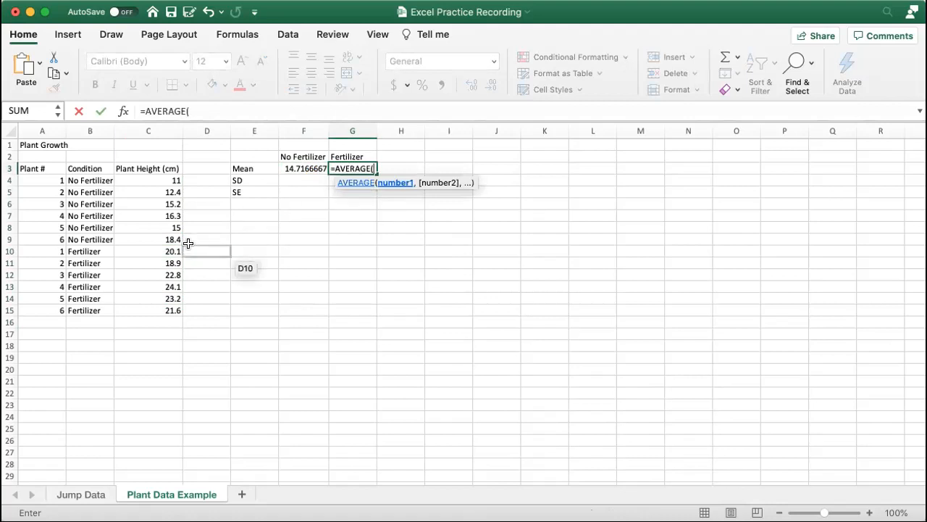
drag(173, 251, 174, 312)
key(Return)
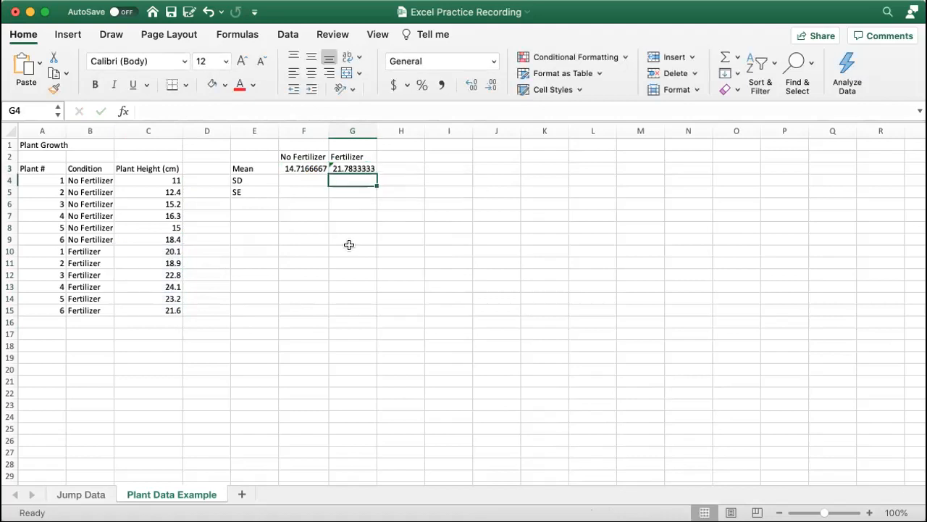
Calculate the No Fertilizer standard deviation in F4 with the STDEV function over C4:C9.
click(296, 179)
text(=st)
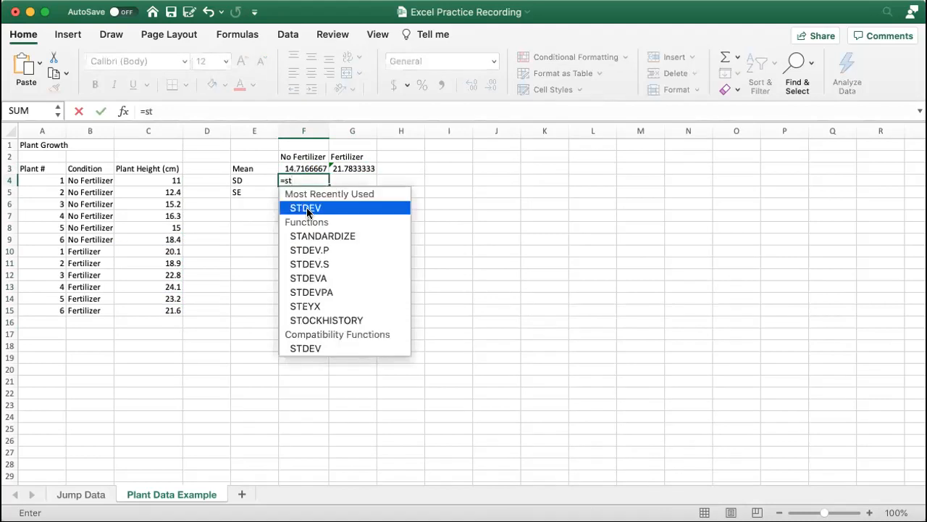
double_click(307, 211)
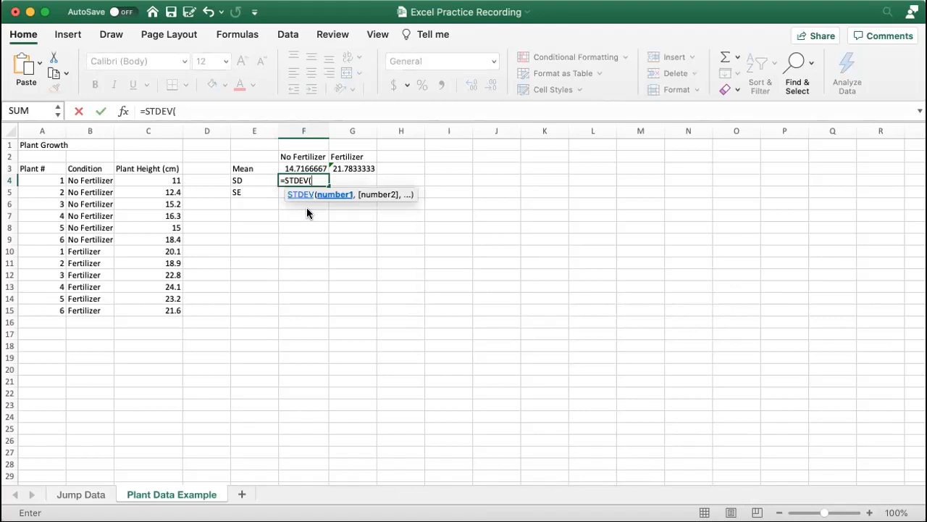
click(137, 180)
drag(145, 209, 152, 236)
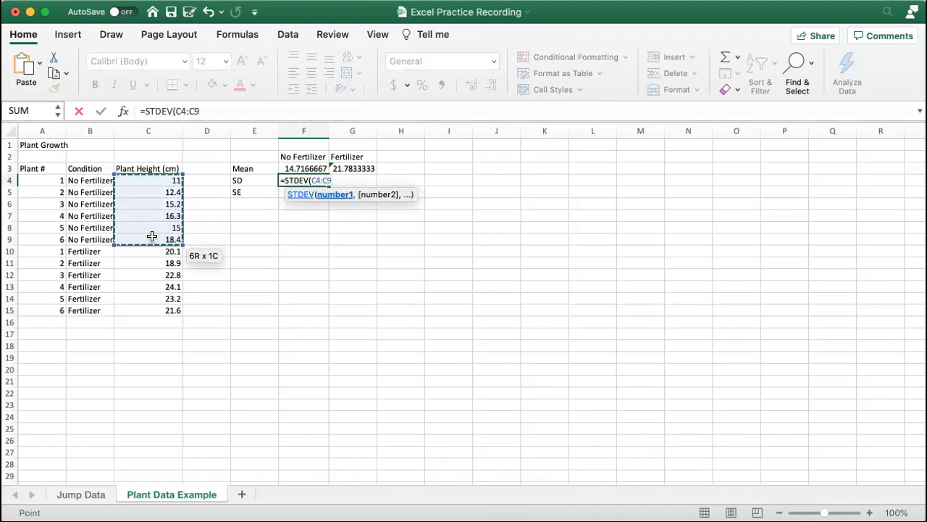
key(Return)
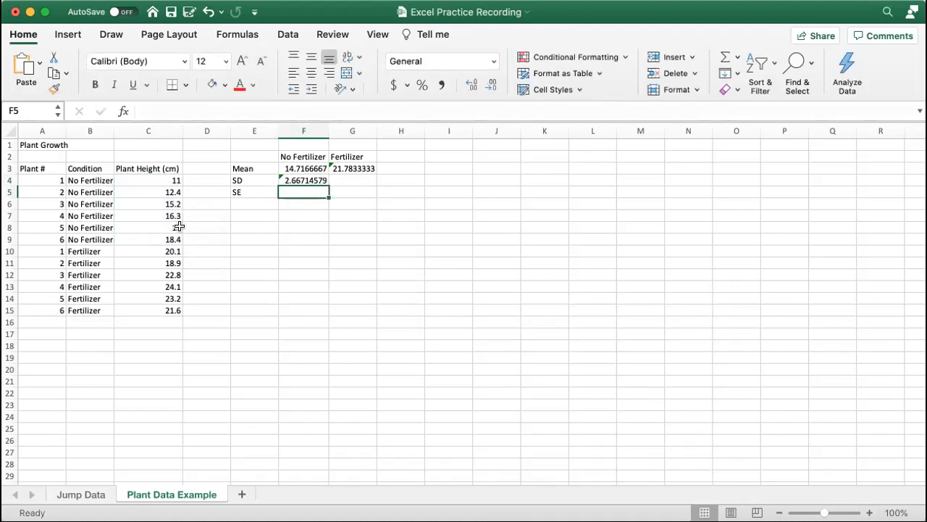
Calculate the Fertilizer standard deviation in G4 with the STDEV function over the plant heights C10:C15.
click(363, 180)
text(=st)
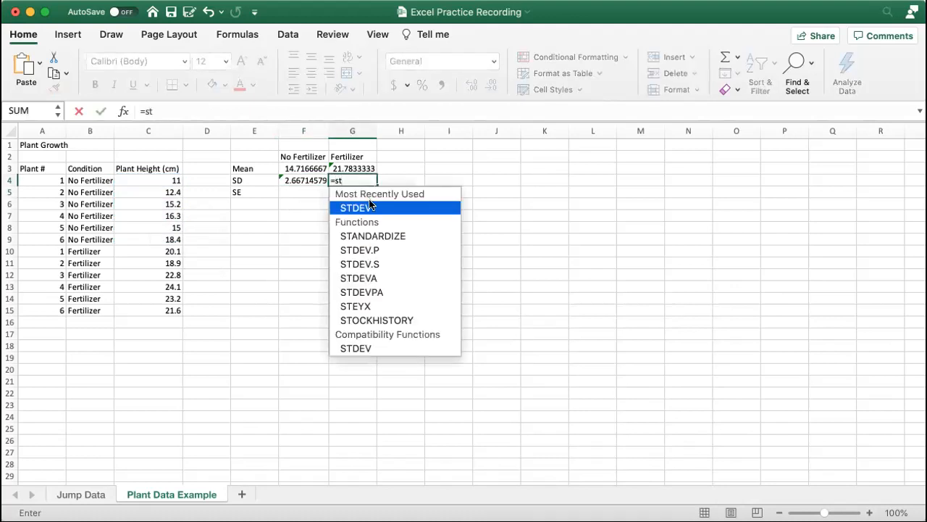
double_click(371, 205)
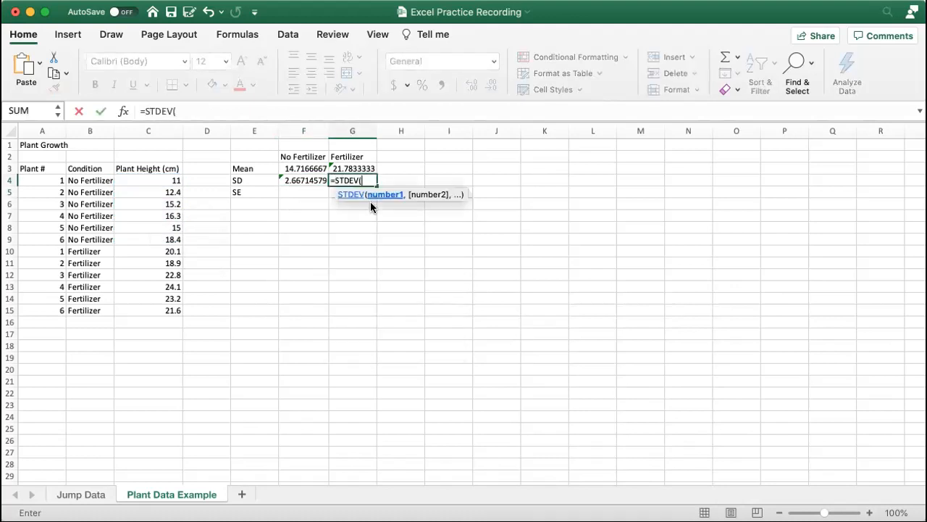
drag(171, 252, 171, 307)
key(Return)
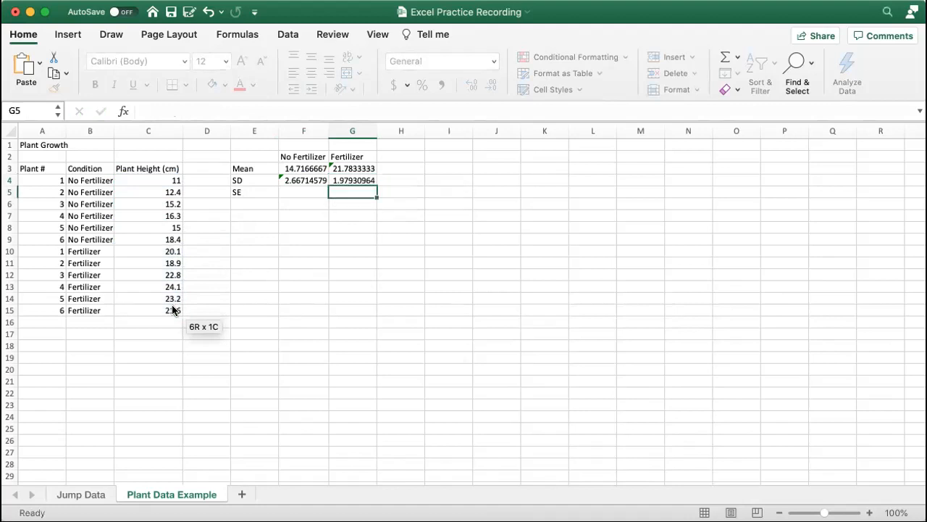
Calculate the No Fertilizer standard error in F5 by dividing the SD in F4 by SQRT(6).
click(306, 192)
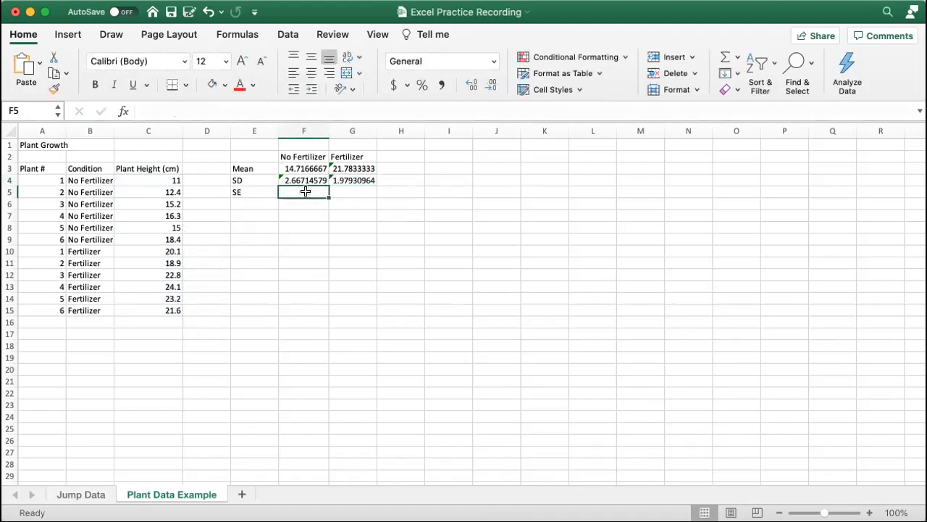
text(=)
click(308, 182)
text(/()
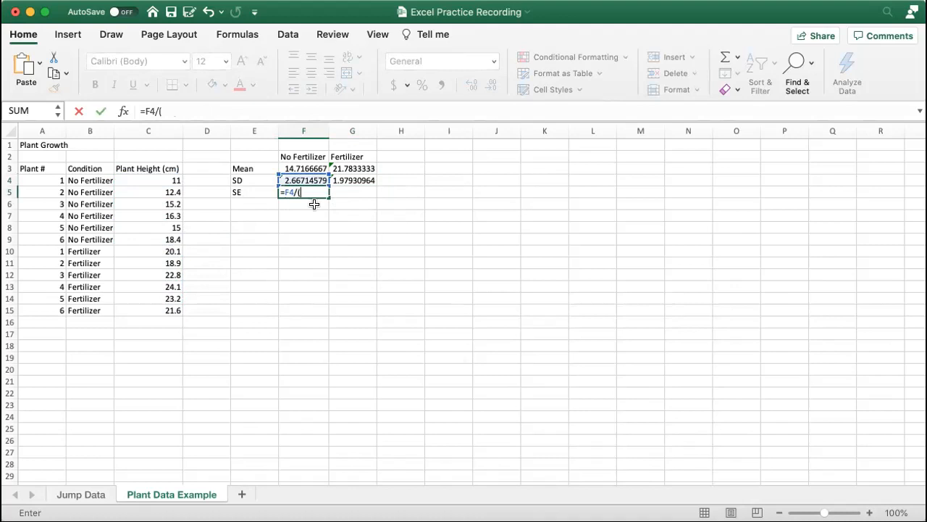
text(sq)
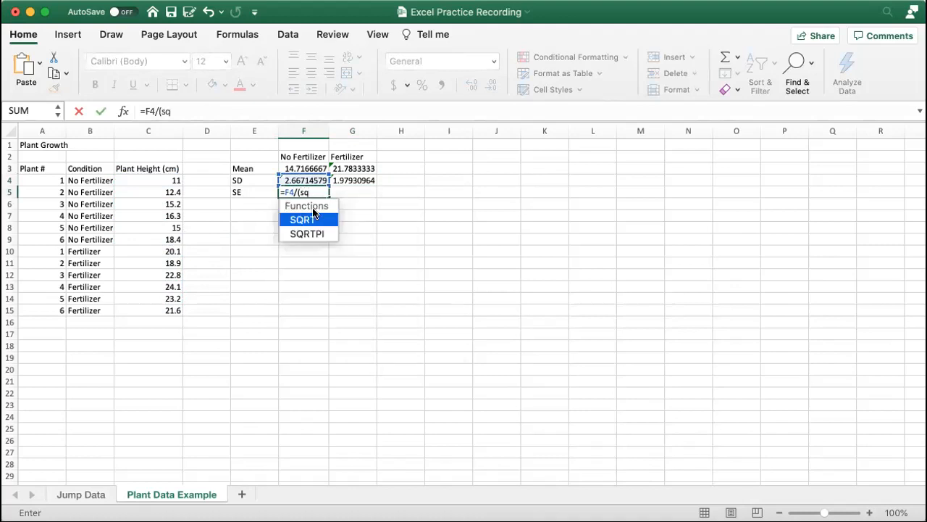
double_click(310, 219)
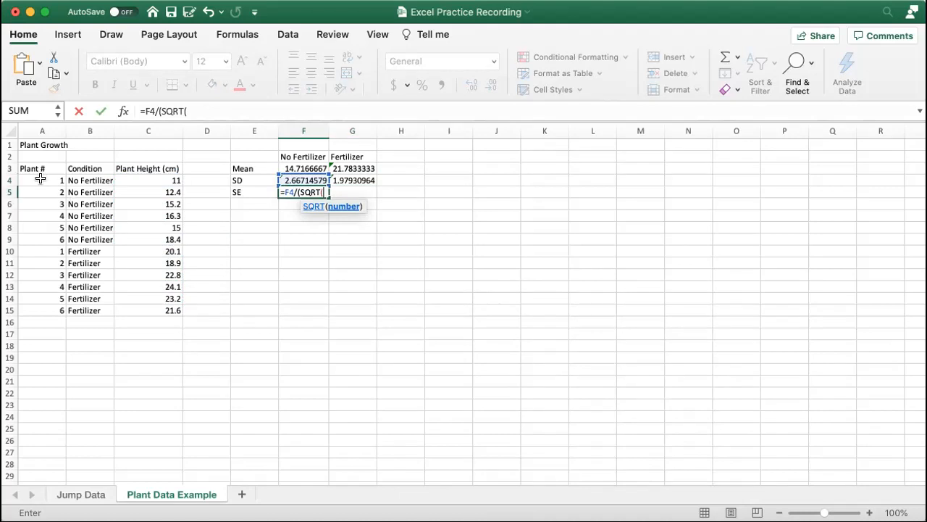
mouse_move(40, 178)
mouse_down()
mouse_move(47, 236)
mouse_move(47, 179)
mouse_up()
key(BackSpace)
key(BackSpace)
text(6)))
key(Return)
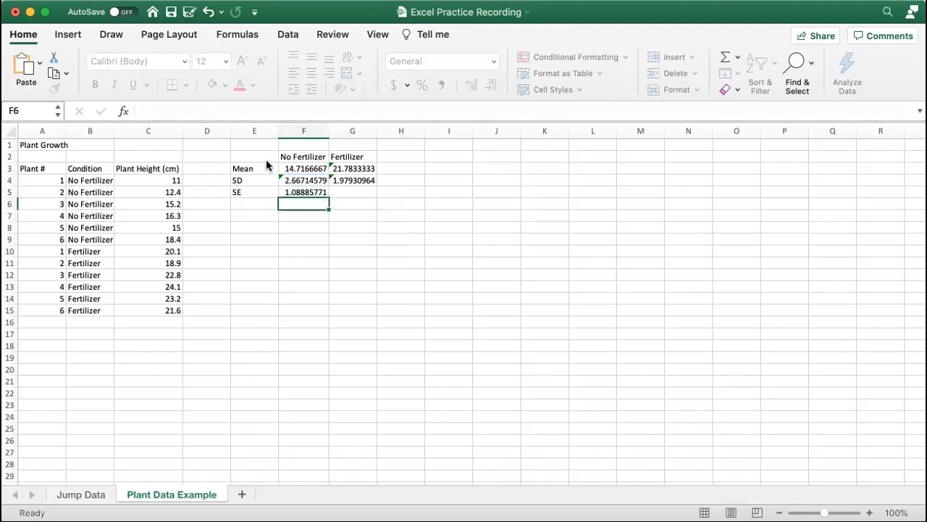
Calculate the Fertilizer standard error in G5 by dividing the SD in G4 by SQRT(6).
click(351, 188)
text(=)
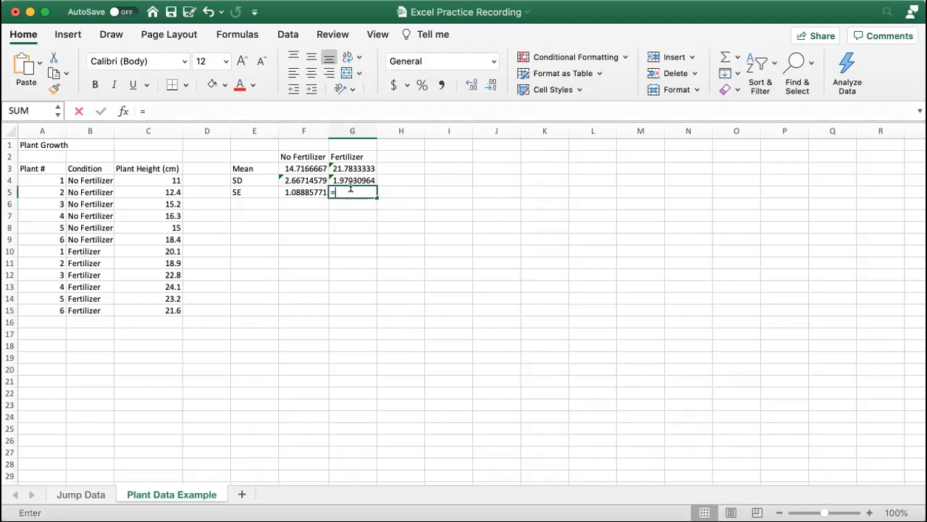
click(352, 182)
text(/)
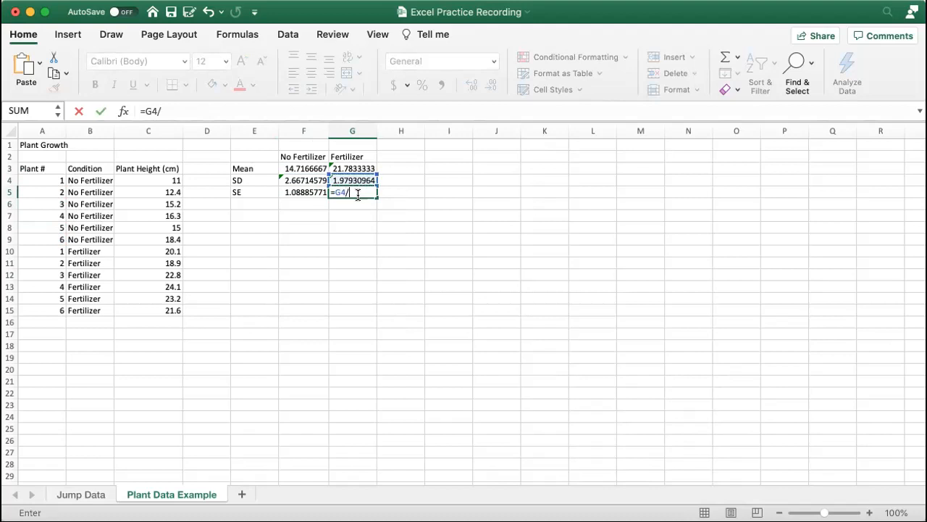
text((squ)
key(BackSpace)
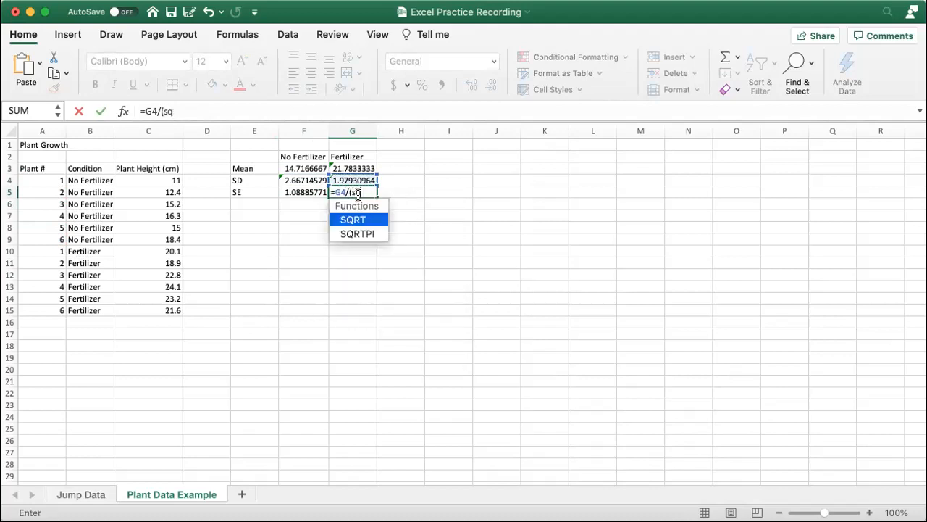
double_click(365, 219)
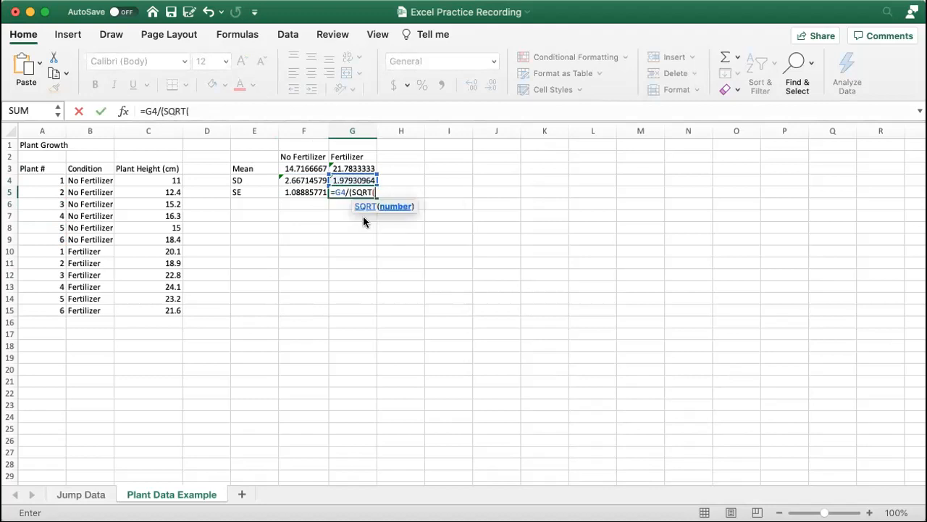
text(6))
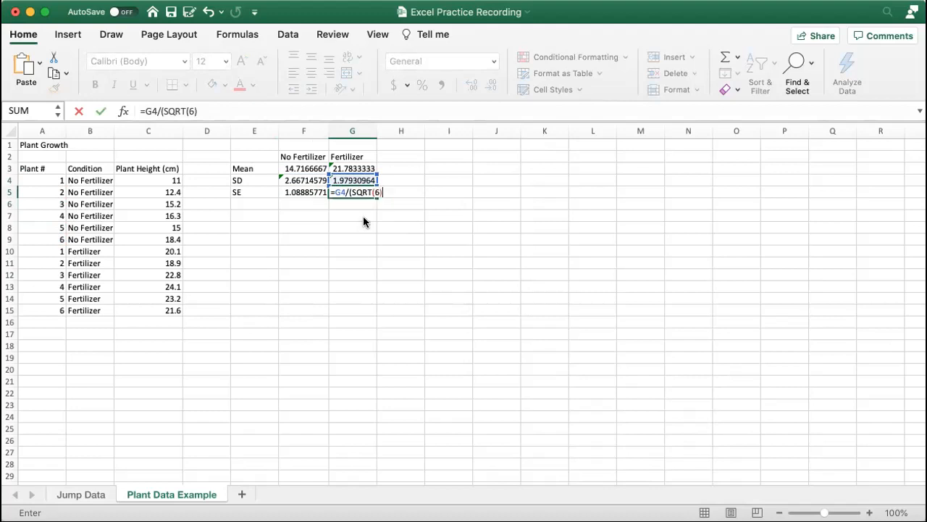
text())
key(Return)
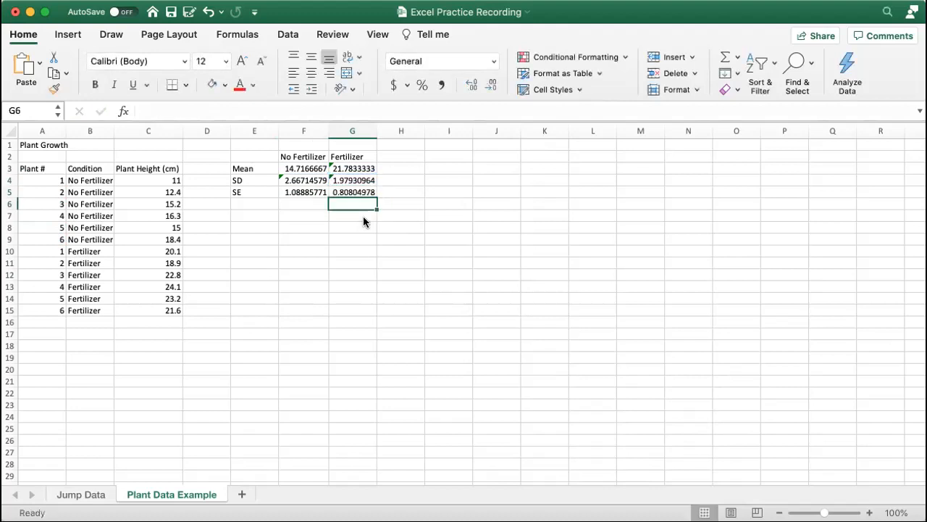
Format the mean, SD and SE values in F3:G5 to show two decimal places.
drag(293, 171, 353, 193)
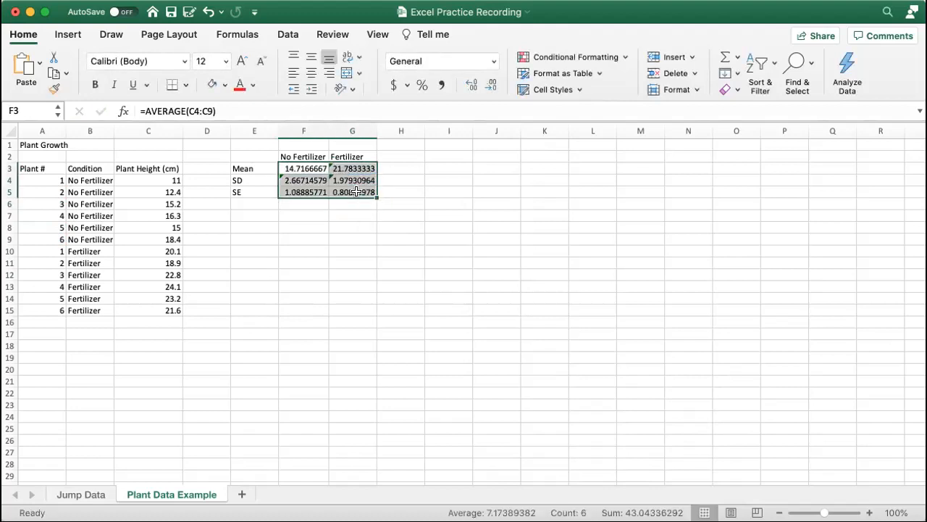
click(491, 85)
click(491, 85)
click(491, 86)
click(492, 86)
click(491, 85)
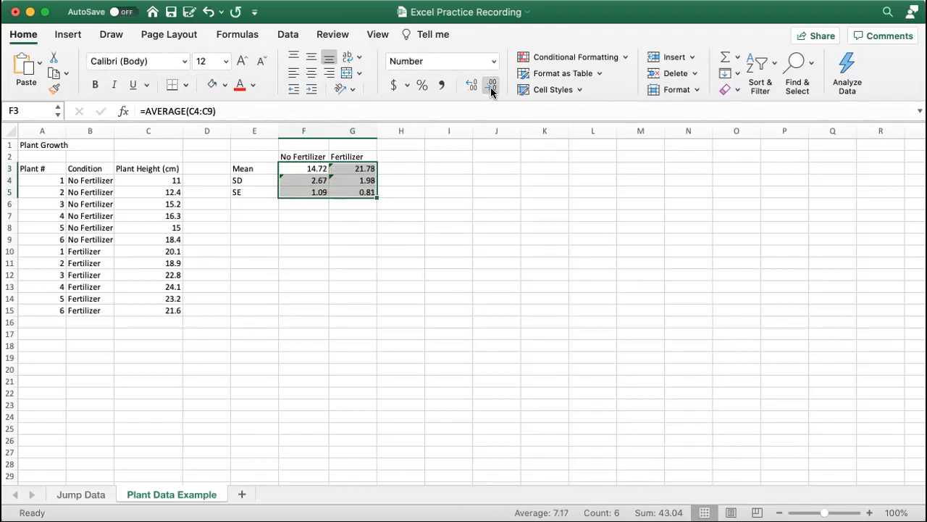
click(480, 237)
click(442, 167)
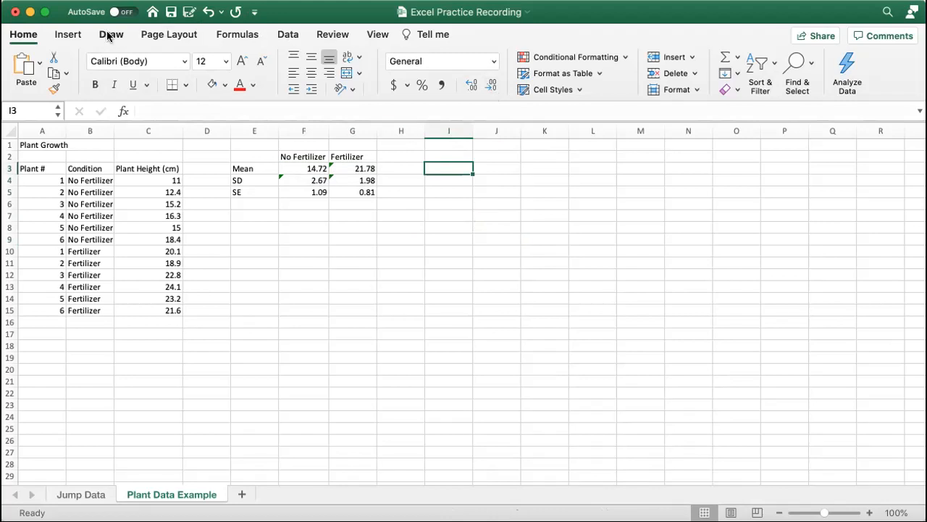
Insert a clustered column chart of the condition means from the range E2:G3.
click(69, 34)
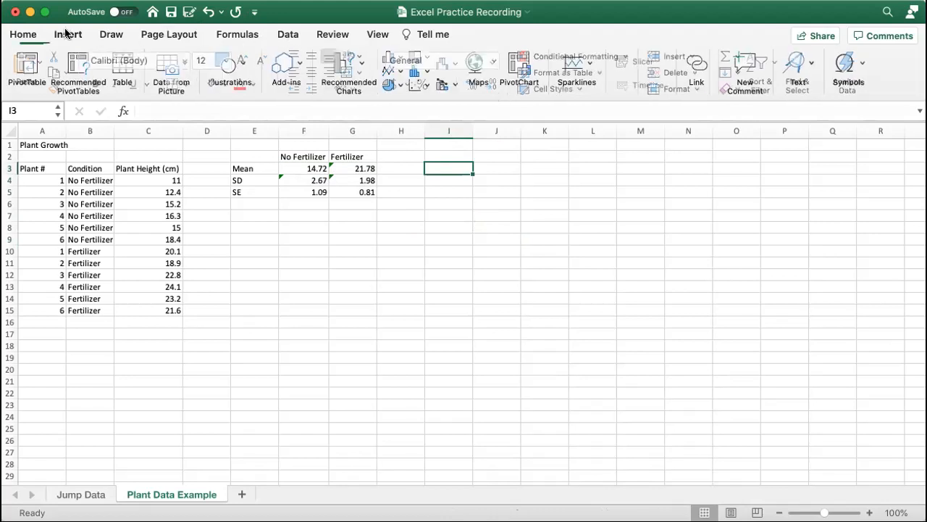
click(436, 193)
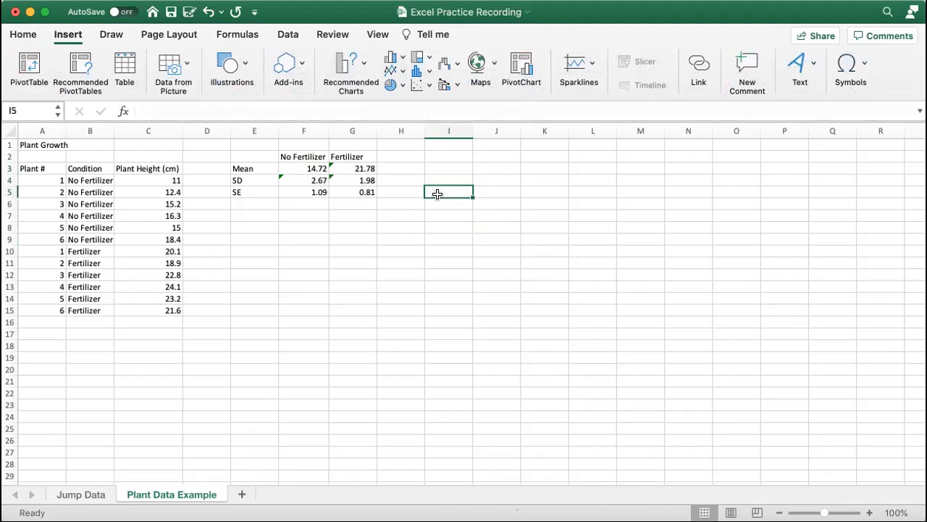
click(421, 224)
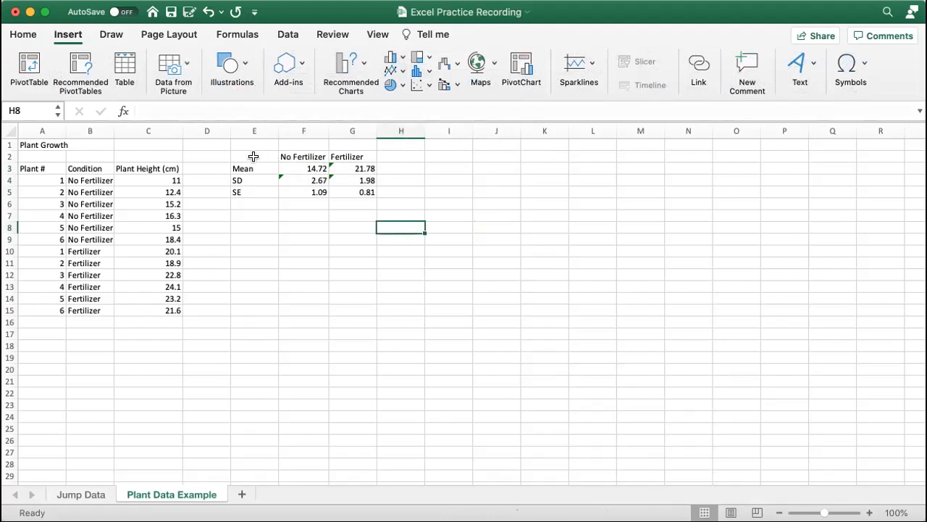
drag(253, 156, 360, 160)
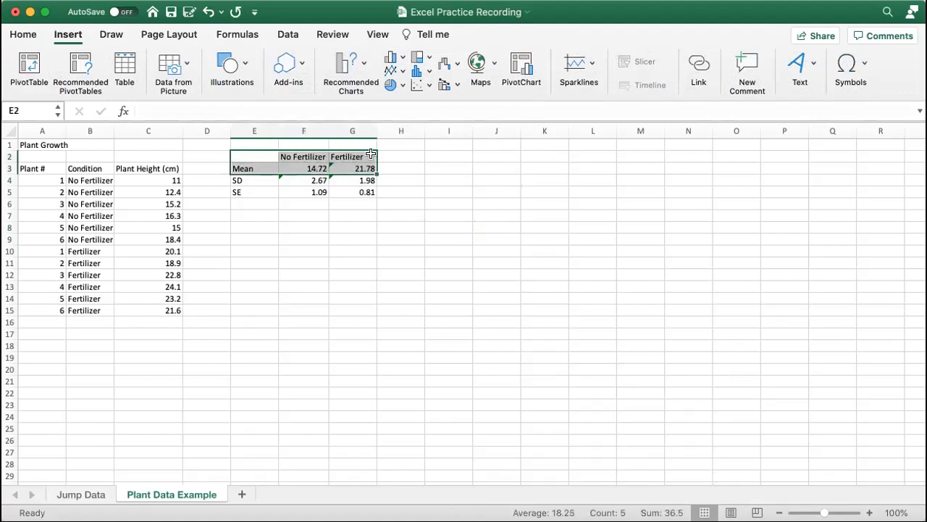
click(71, 36)
click(72, 36)
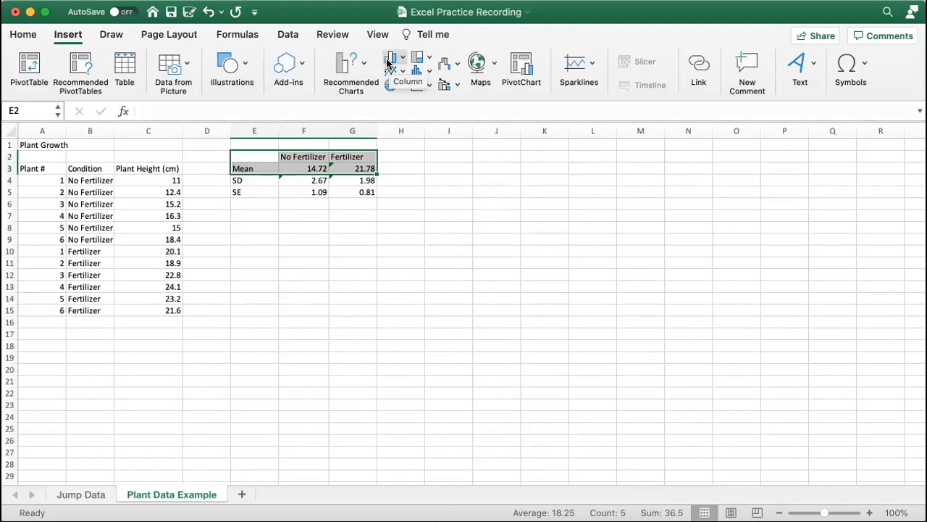
click(416, 122)
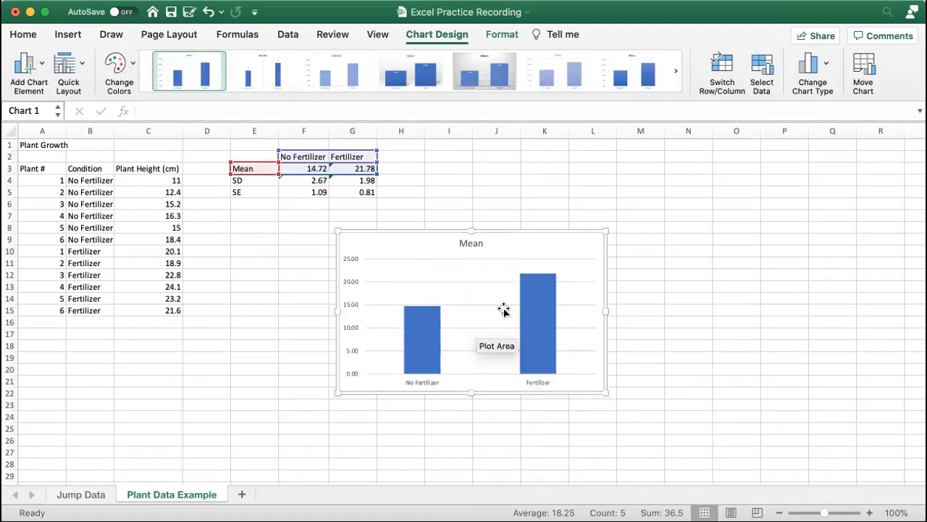
Remove the horizontal gridlines and the chart title from the column chart.
click(484, 281)
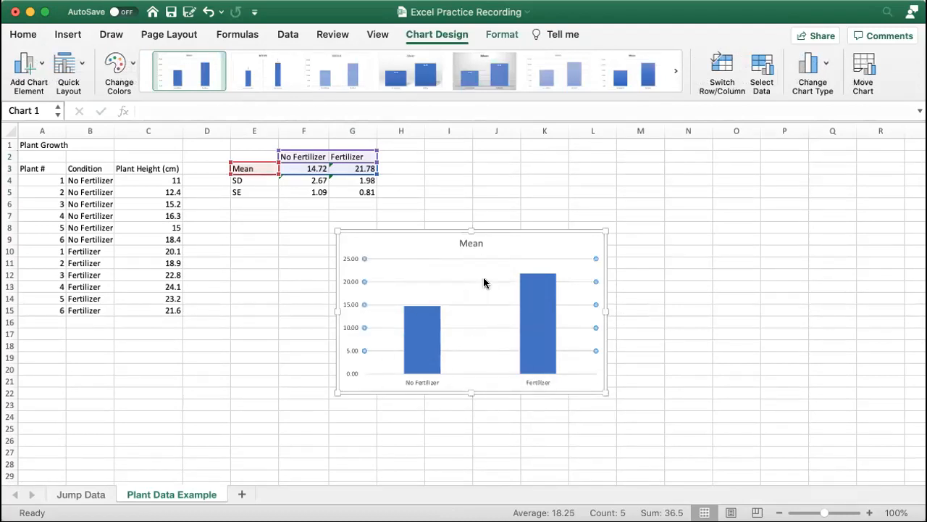
key(Delete)
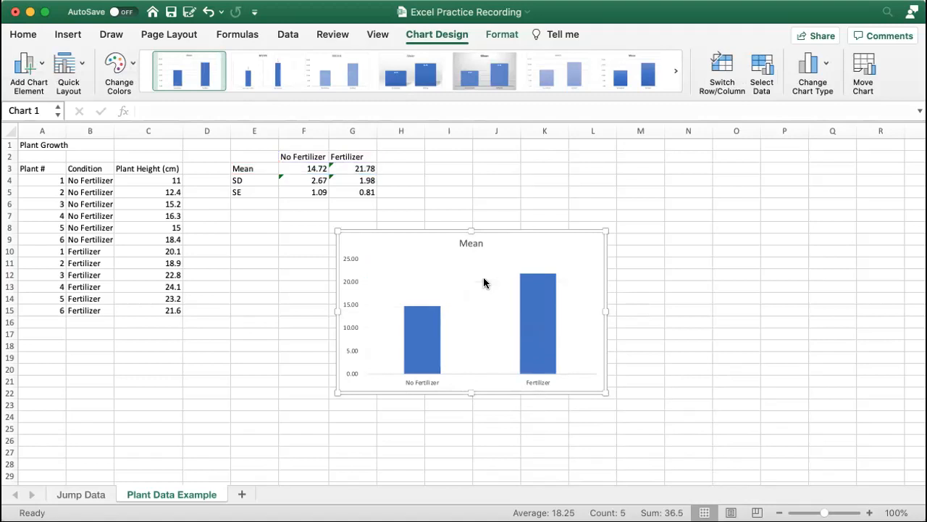
click(471, 244)
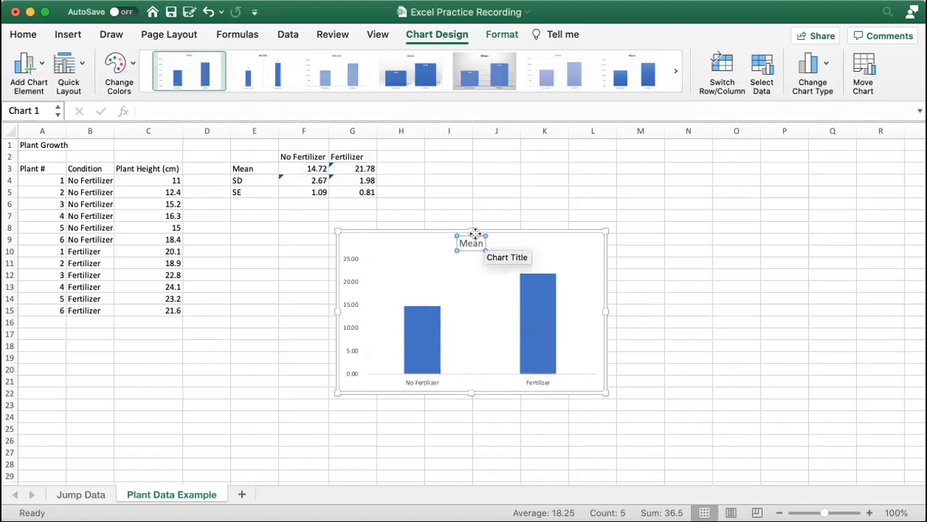
key(Delete)
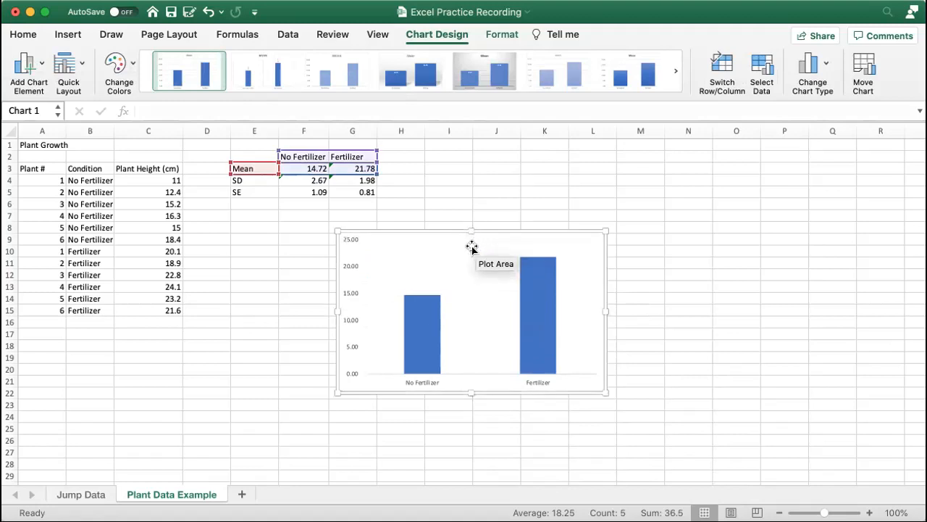
Recolor only the Fertilizer bar with a dark green solid fill and close its formatting options.
mouse_move(428, 320)
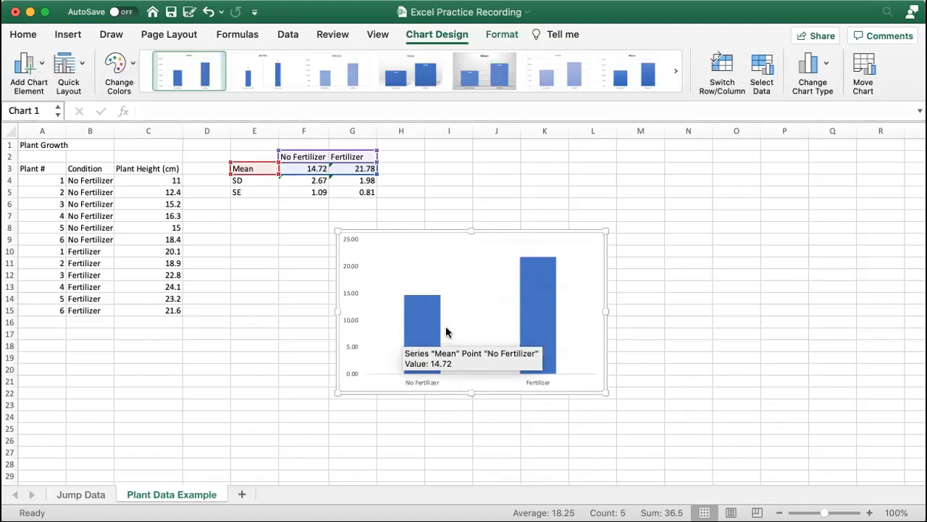
double_click(530, 282)
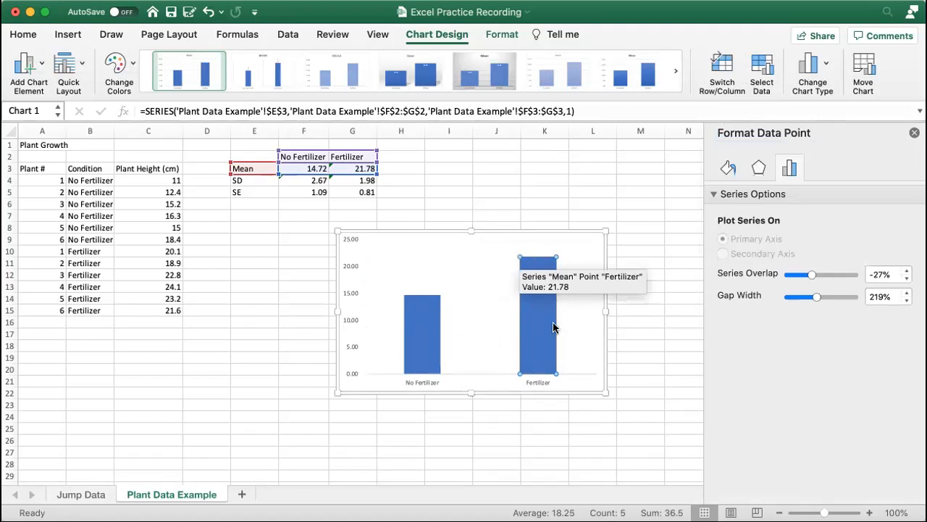
mouse_move(414, 286)
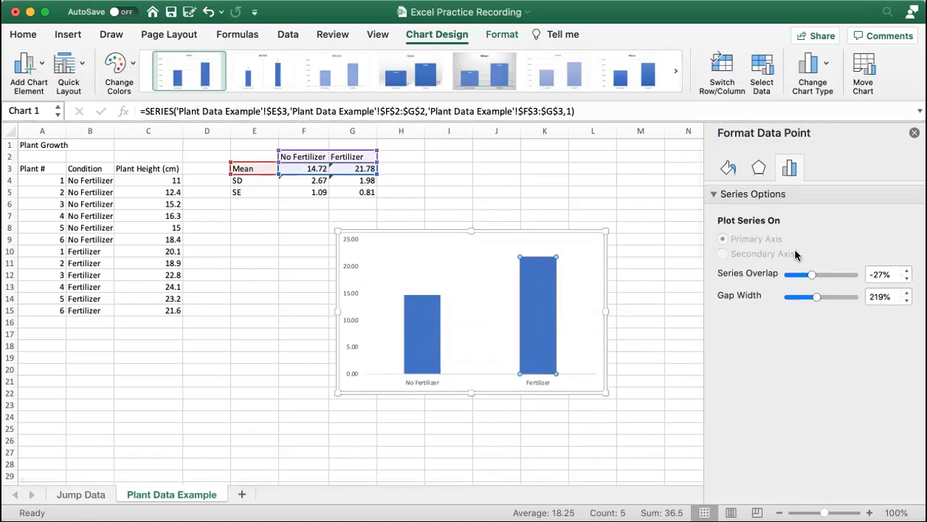
click(729, 168)
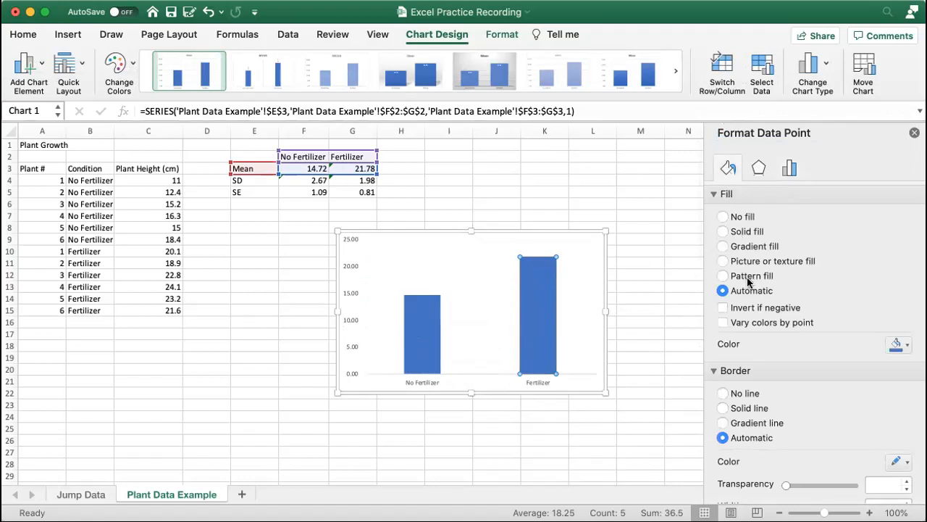
scroll(747, 275, down, 1)
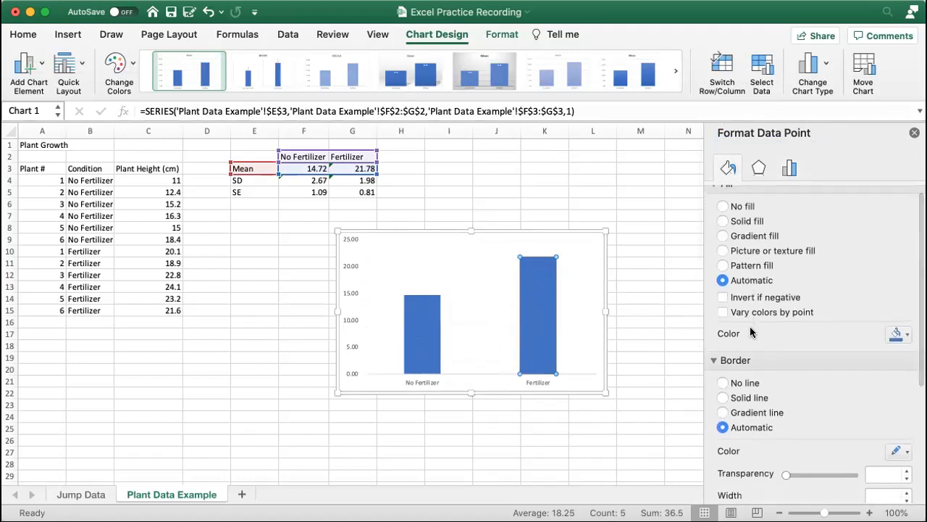
click(902, 334)
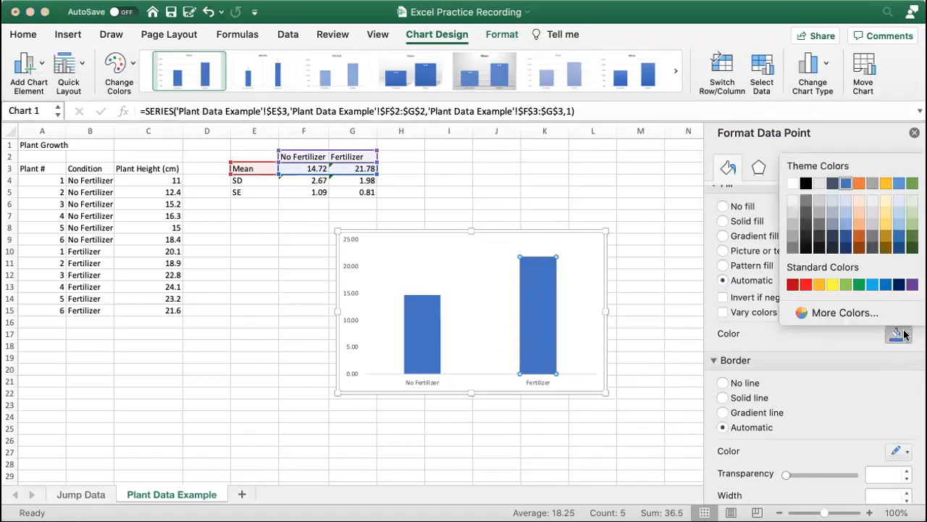
click(913, 247)
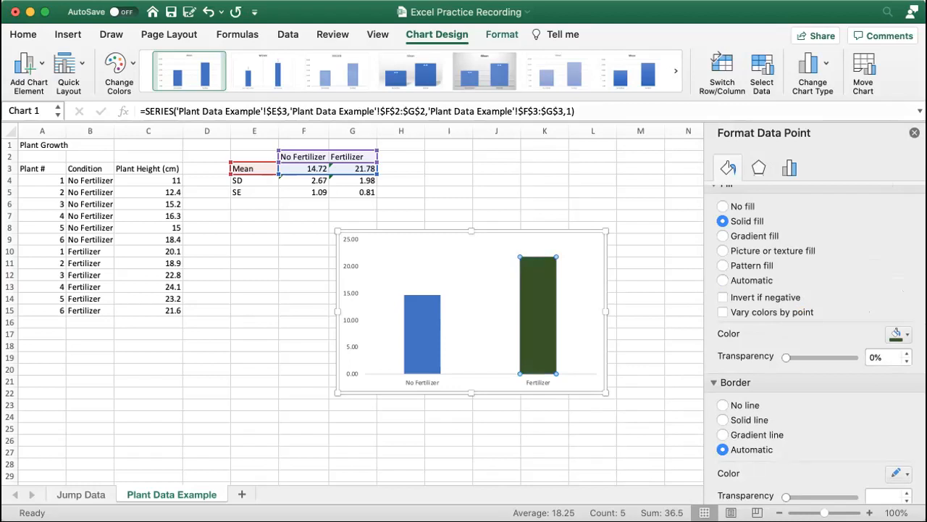
click(915, 133)
click(766, 272)
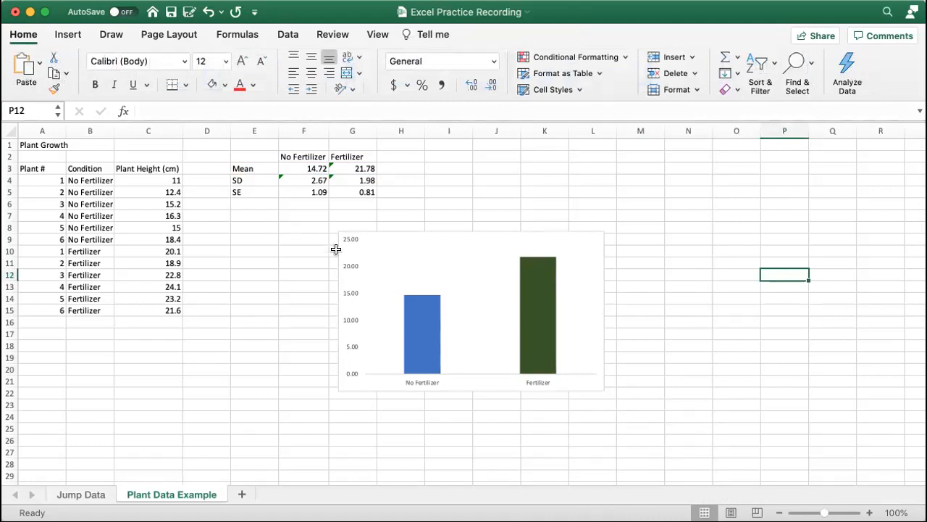
Add a vertical axis title to the chart reading "Plant Height (cm)".
click(451, 255)
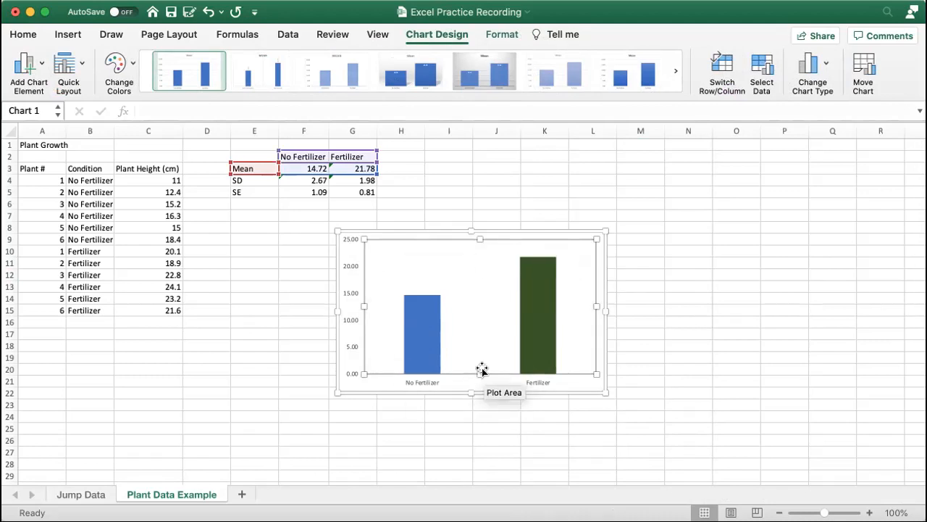
click(433, 34)
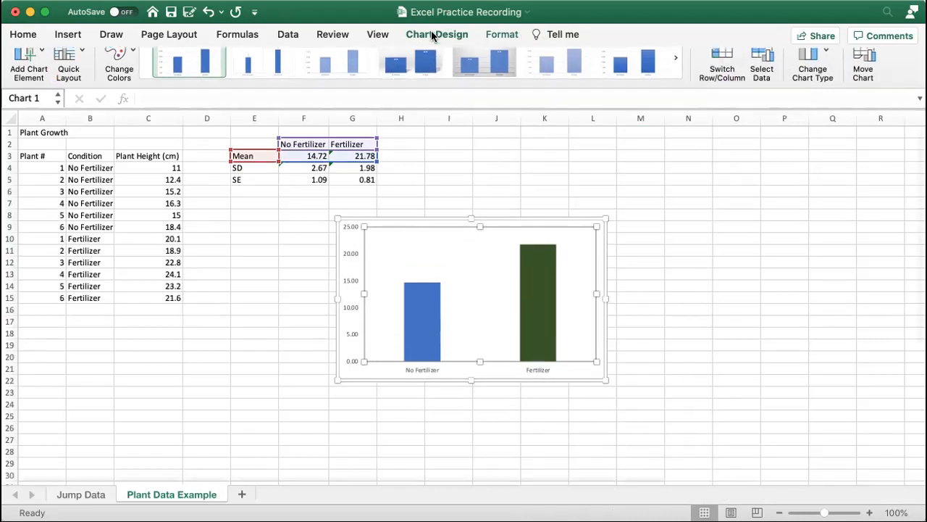
click(433, 35)
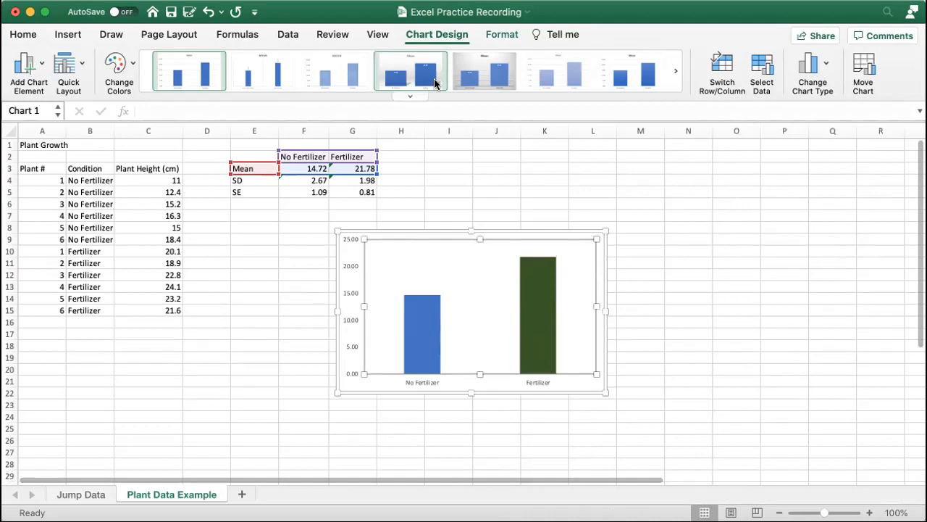
click(30, 71)
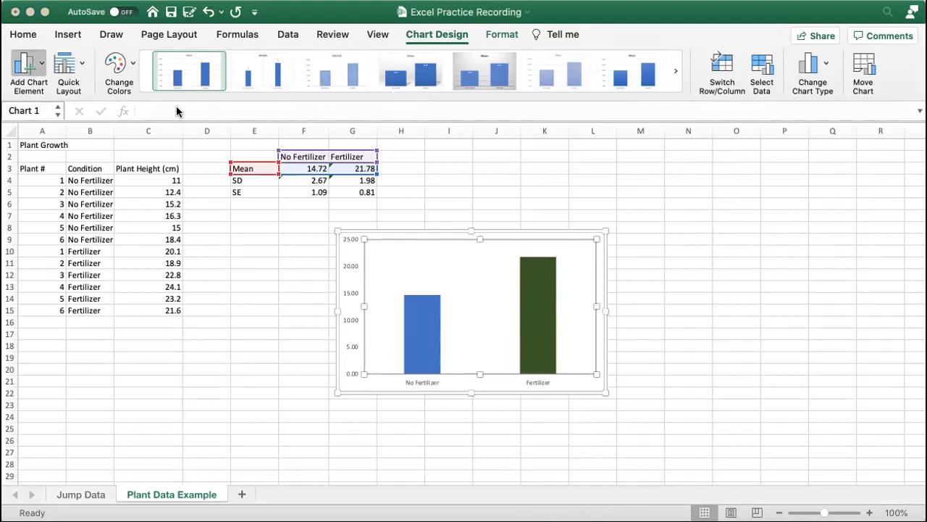
click(190, 144)
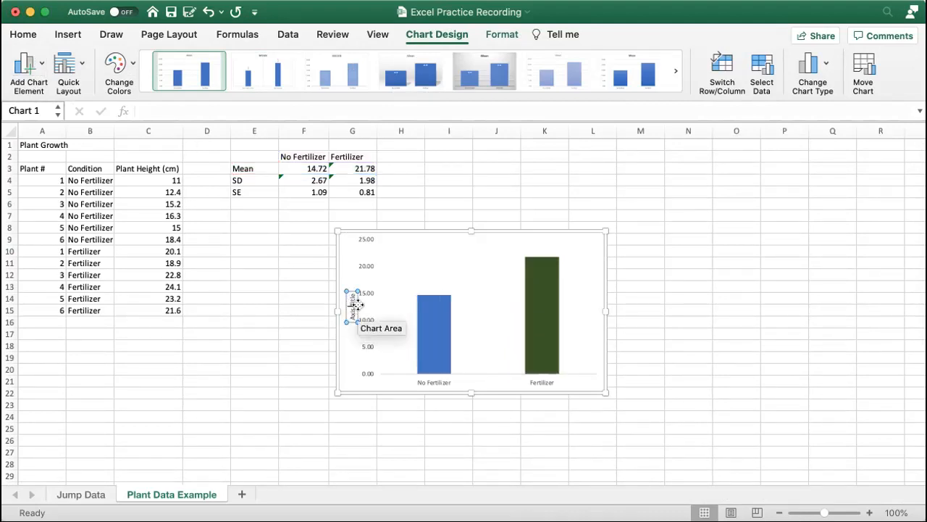
key(BackSpace)
key(BackSpace)
key(BackSpace)
key(BackSpace)
key(BackSpace)
key(BackSpace)
key(BackSpace)
key(BackSpace)
key(BackSpace)
key(BackSpace)
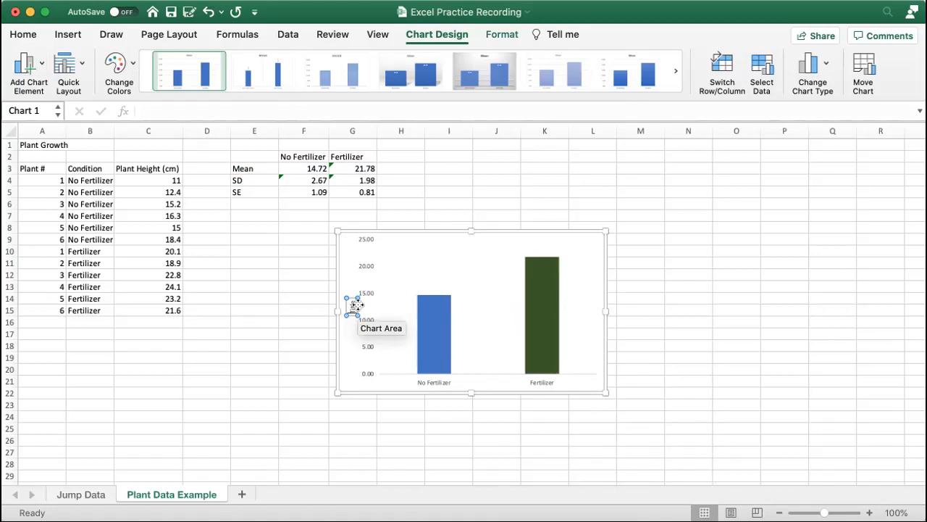
key(BackSpace)
key(BackSpace)
key(BackSpace)
key(BackSpace)
key(BackSpace)
text(Plant Height (cm))
click(289, 324)
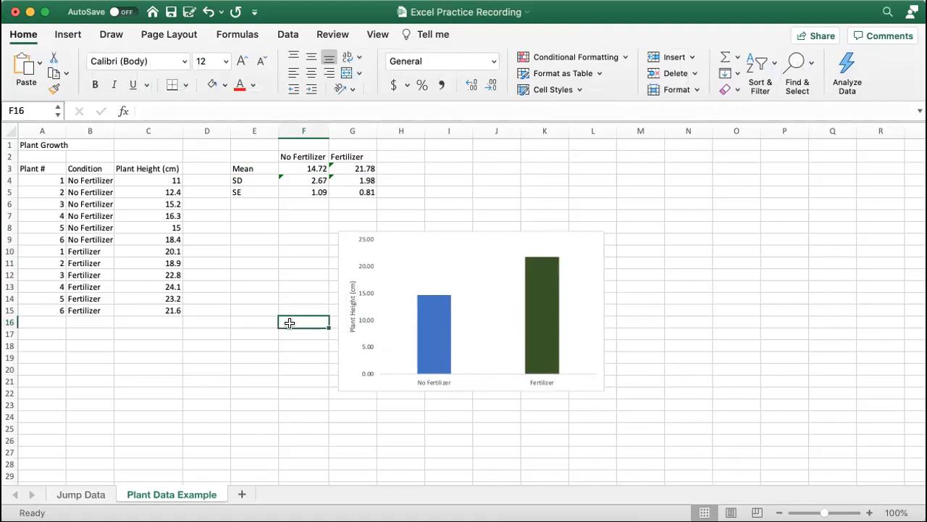
click(296, 196)
click(349, 194)
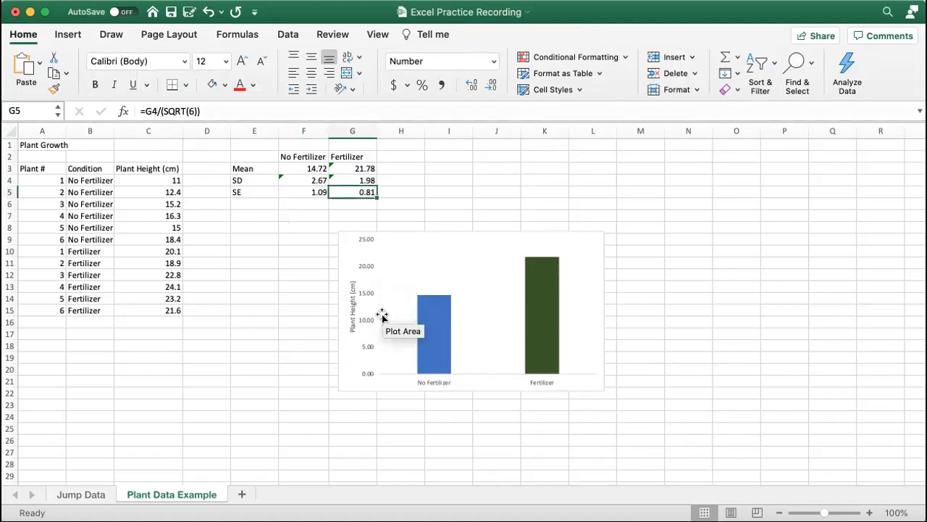
Add standard error bars to the mean plant height columns in the chart.
click(530, 322)
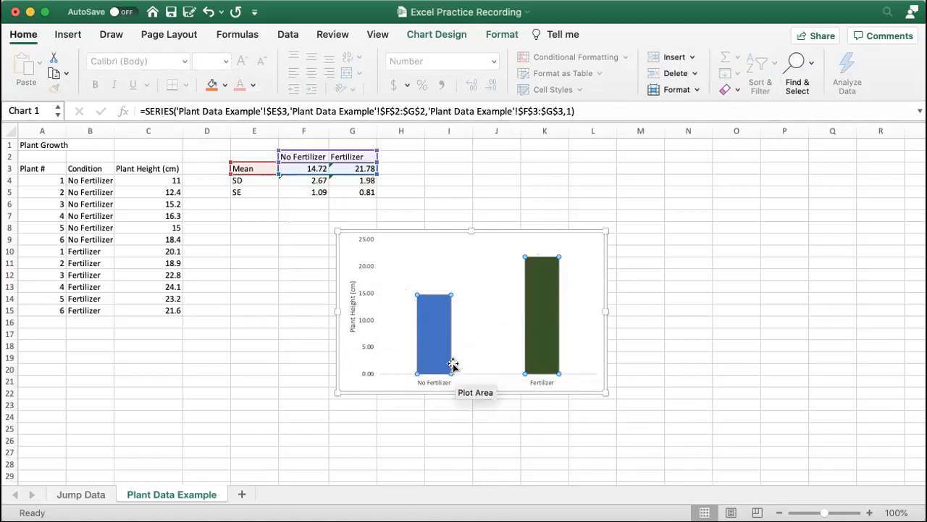
click(426, 36)
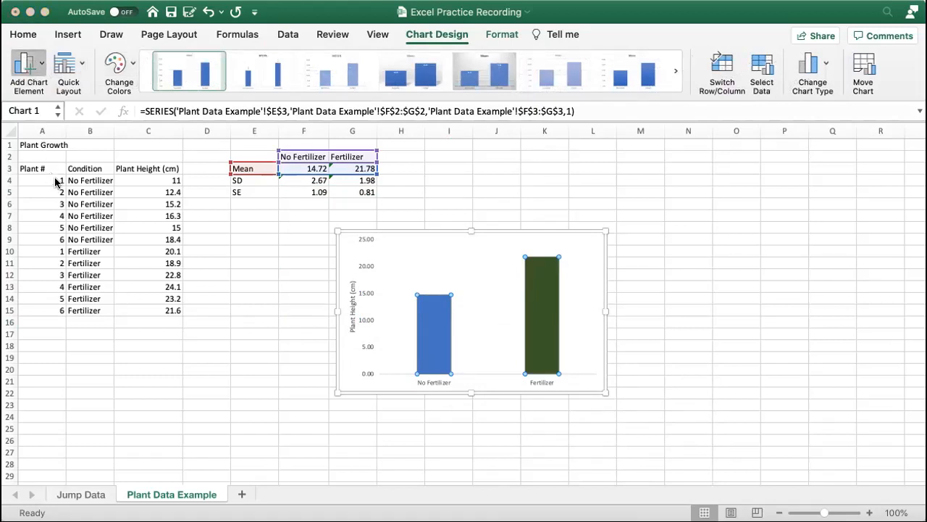
click(210, 215)
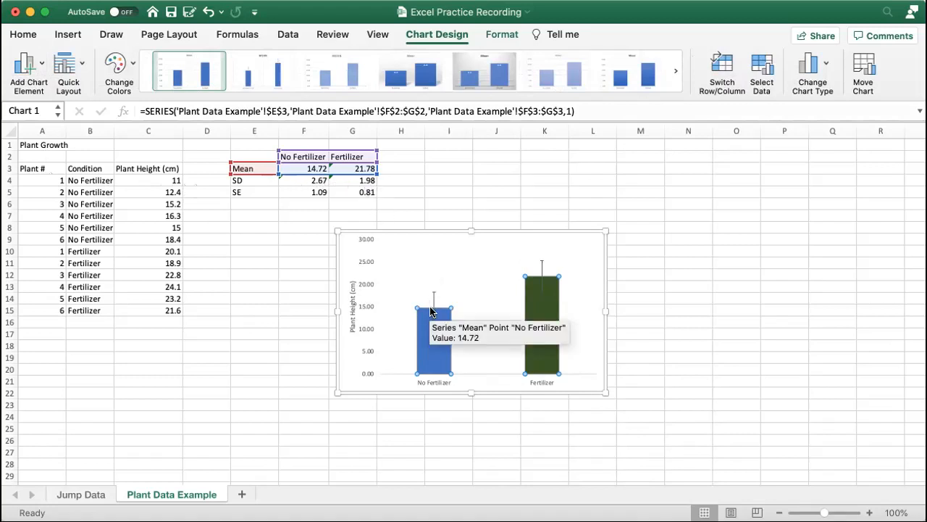
Switch the error bars to a custom error amount with positive error values of 1.09 and 0.81.
double_click(539, 273)
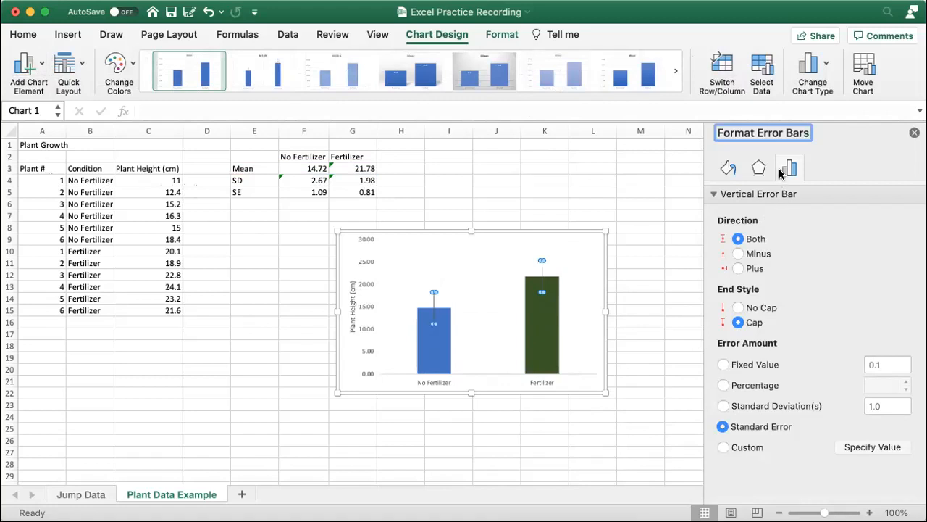
click(724, 447)
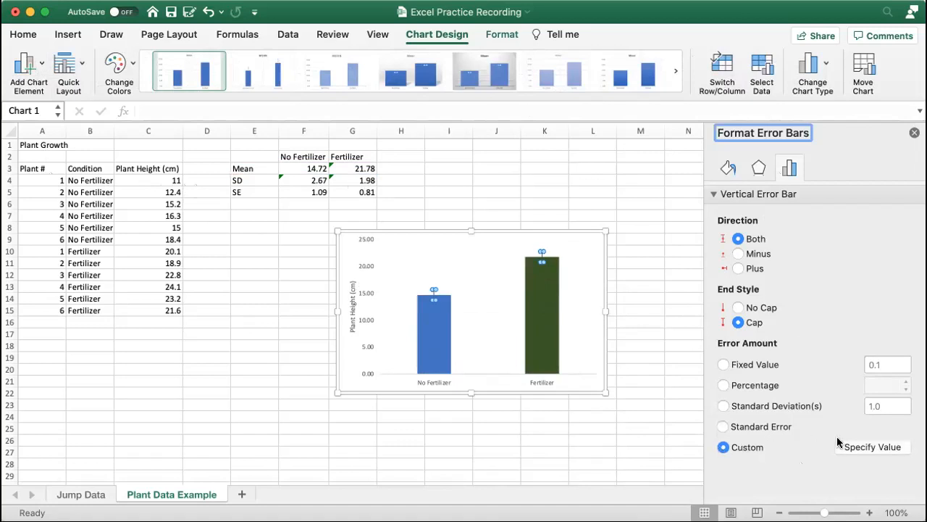
click(868, 447)
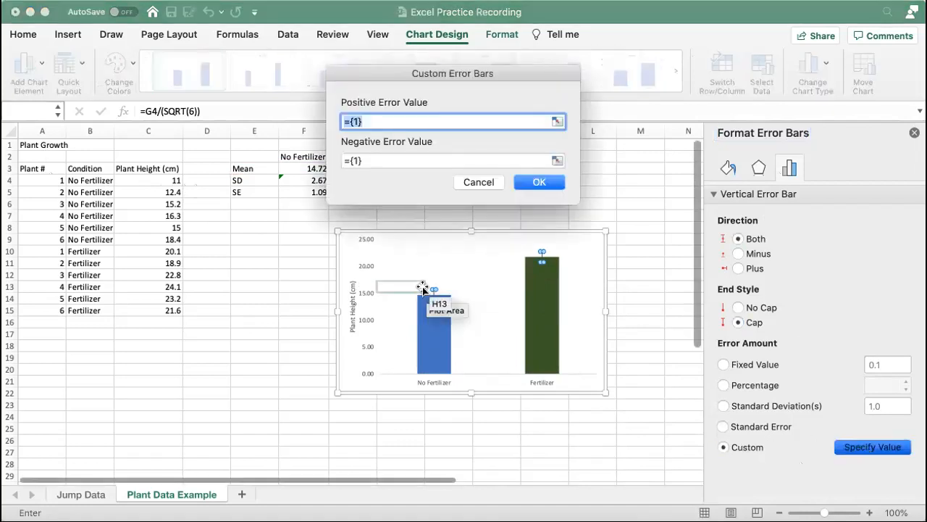
click(358, 122)
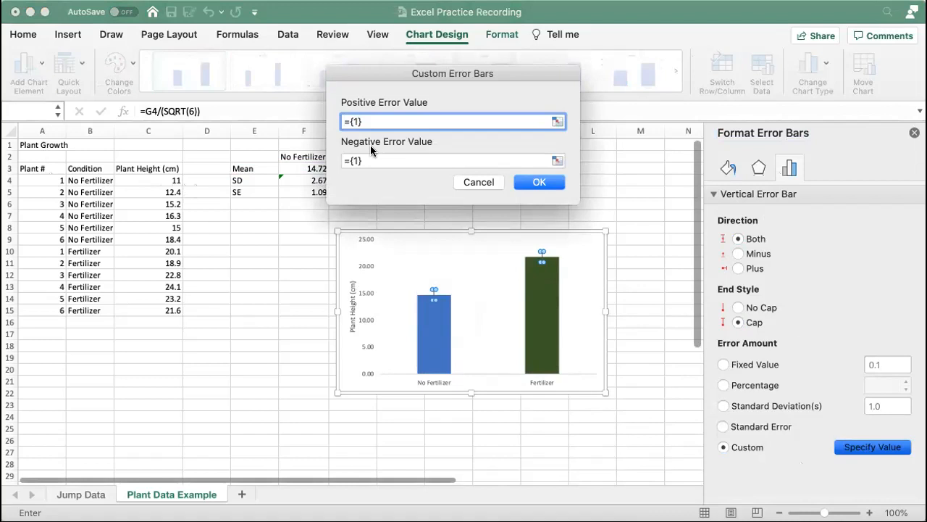
text(1.09)
drag(366, 78, 494, 85)
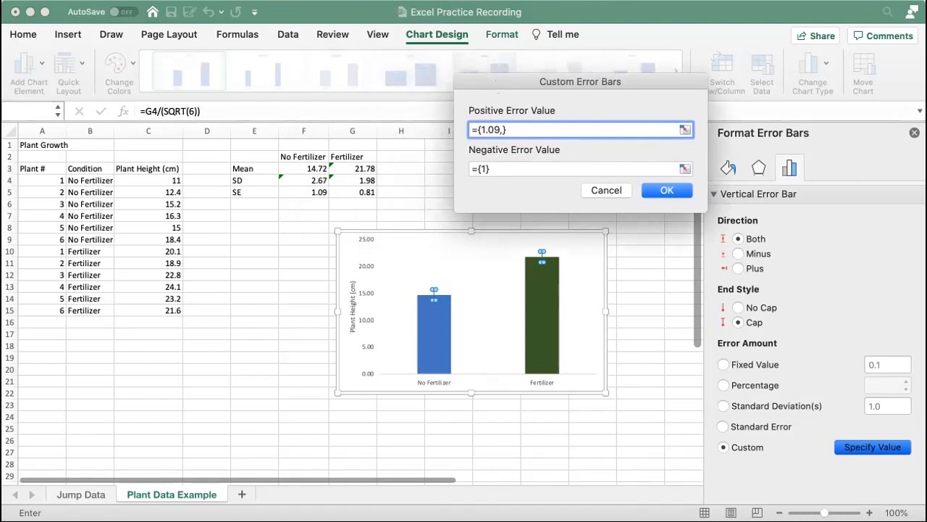
text(,0.81)
Copy the positive error values into the negative error value as ={1.09,0.81}, apply the custom error bars and deselect the chart.
drag(540, 129, 438, 134)
key(super+c)
key(Tab)
key(super+v)
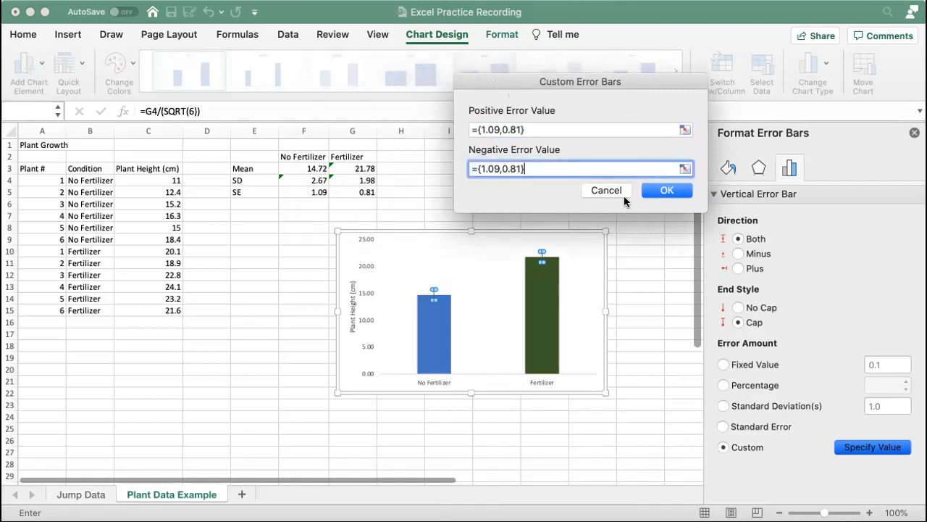
click(659, 192)
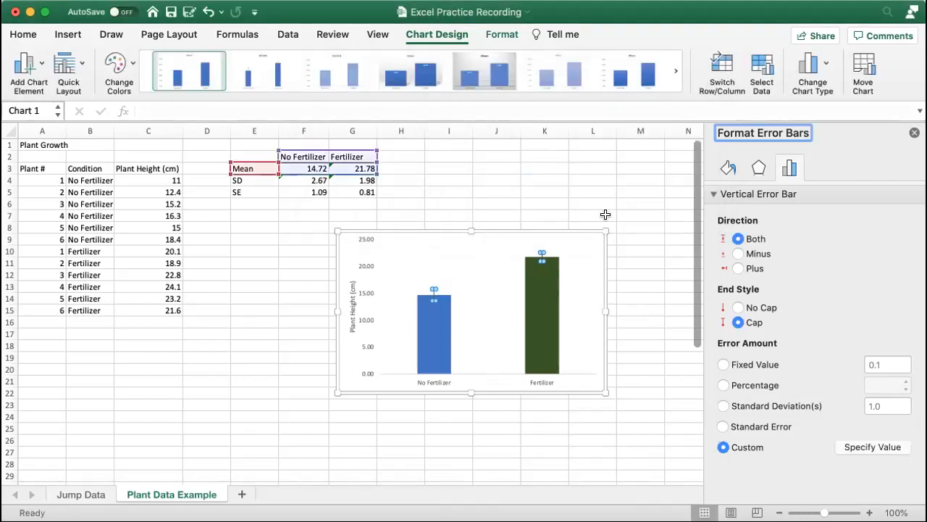
click(592, 191)
click(308, 311)
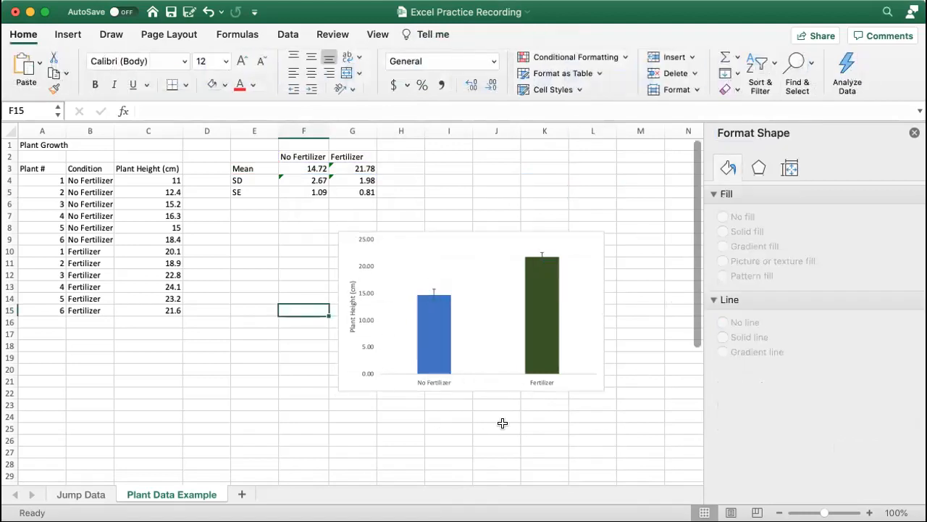
Enter the figure caption "Fig 1. This graphs shows.............." in cell G23 below the chart.
click(358, 406)
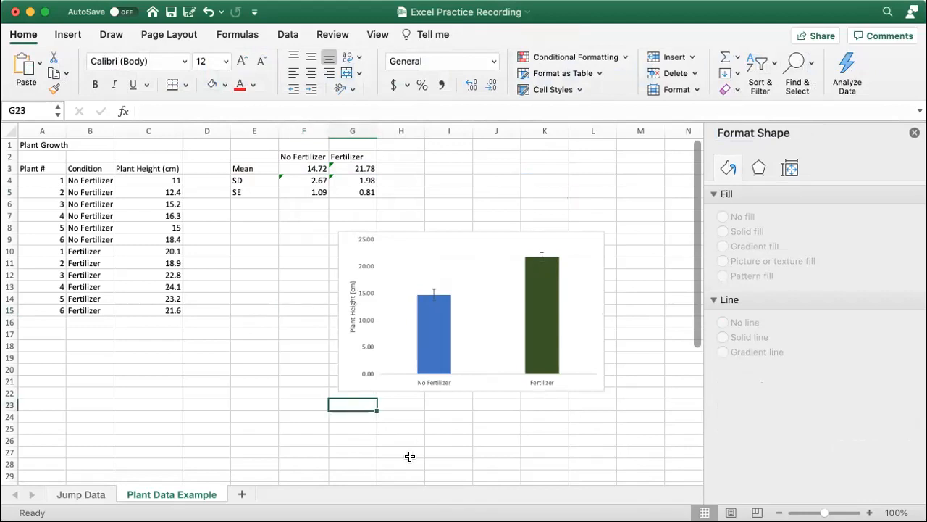
text(Fig 1.)
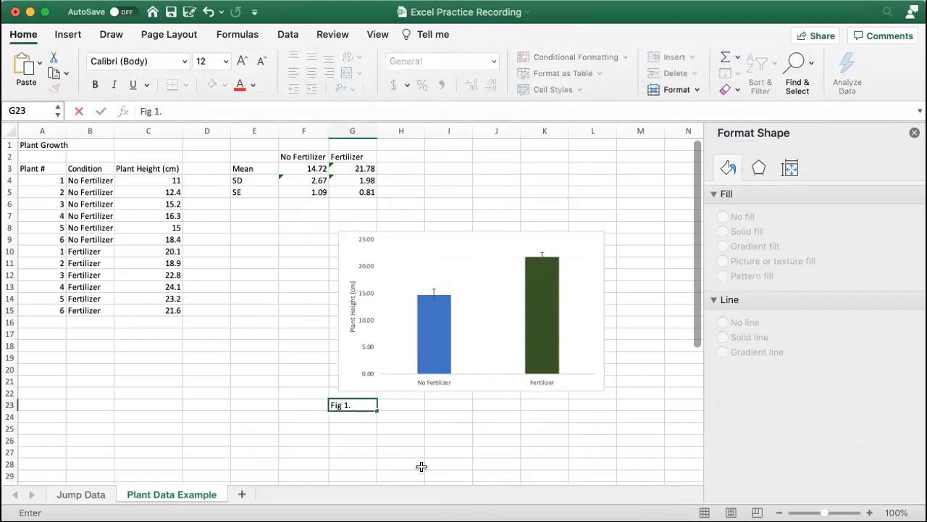
text( This graph)
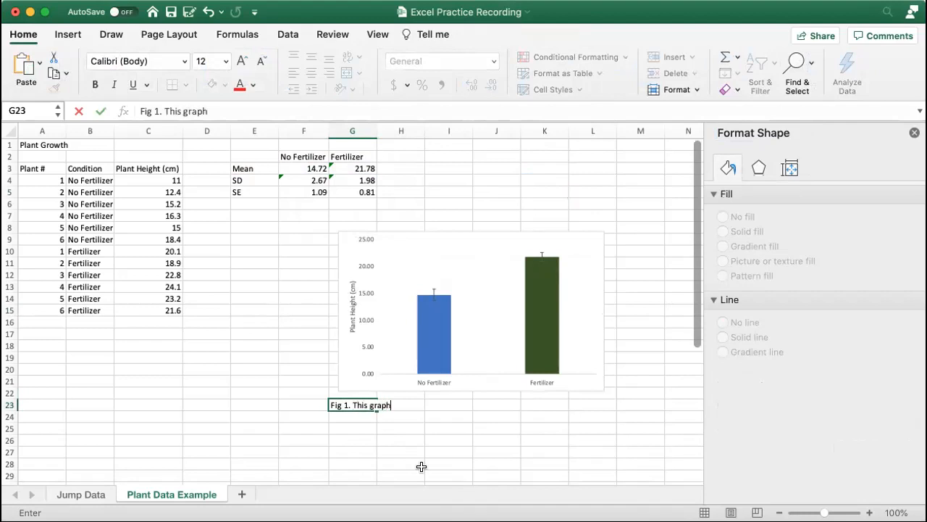
text(s shows..............)
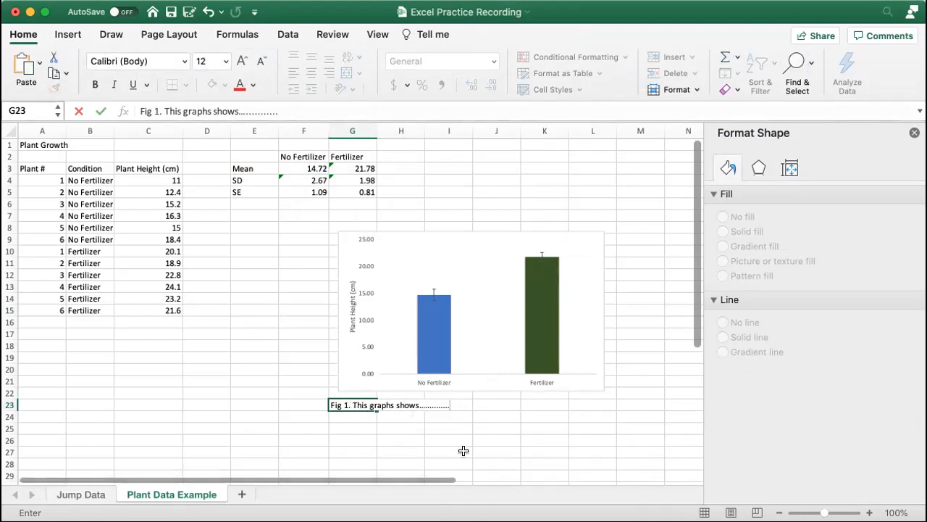
click(316, 354)
Review the plant data, the Mean, SD and SE table and the chart, and compare them with the Jump Data sheet.
click(486, 233)
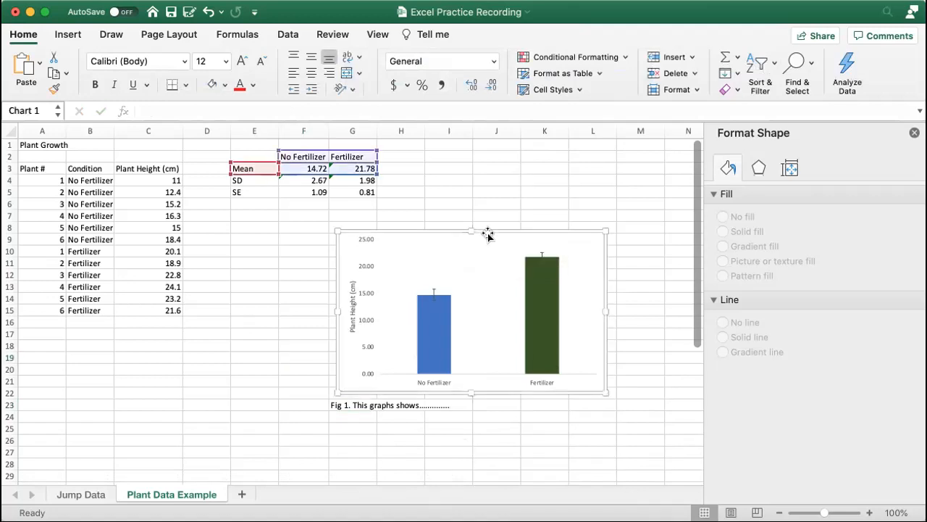
click(478, 185)
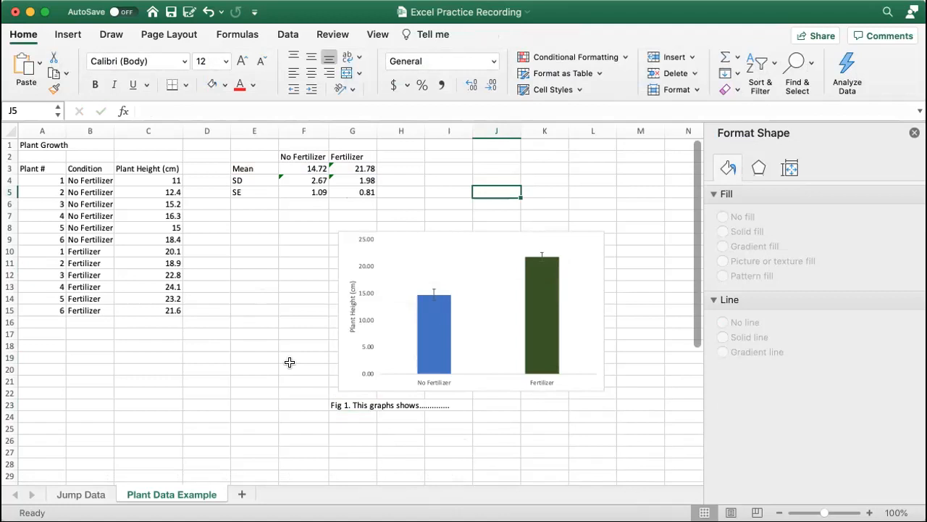
click(41, 179)
drag(144, 184, 163, 313)
click(218, 324)
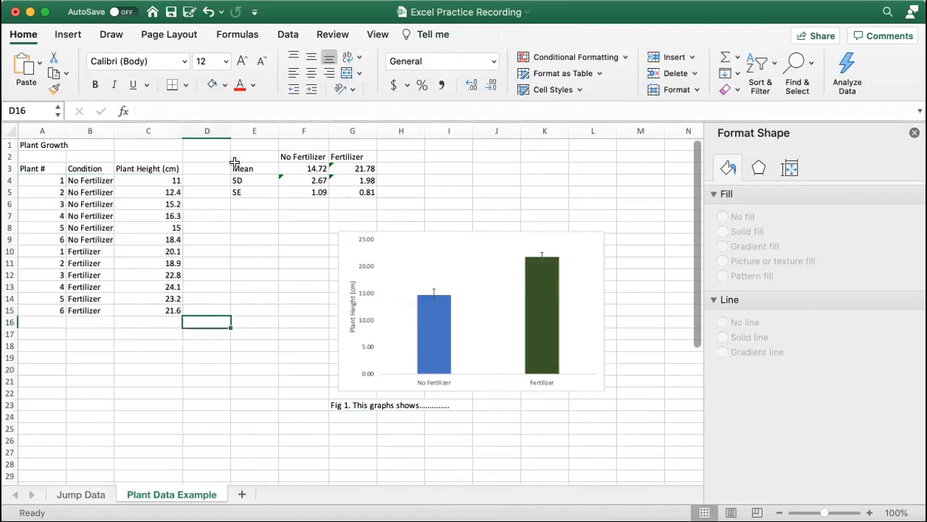
drag(234, 161, 239, 181)
drag(241, 190, 242, 191)
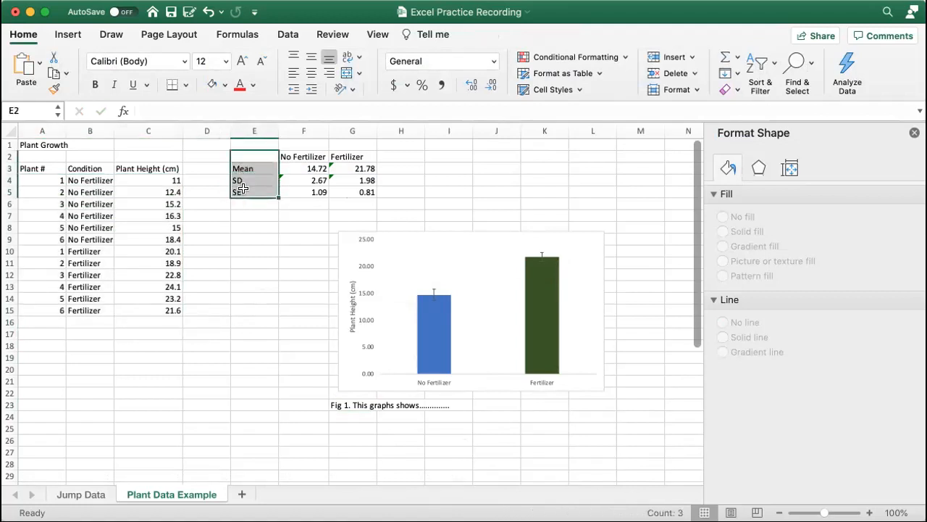
click(255, 251)
click(418, 232)
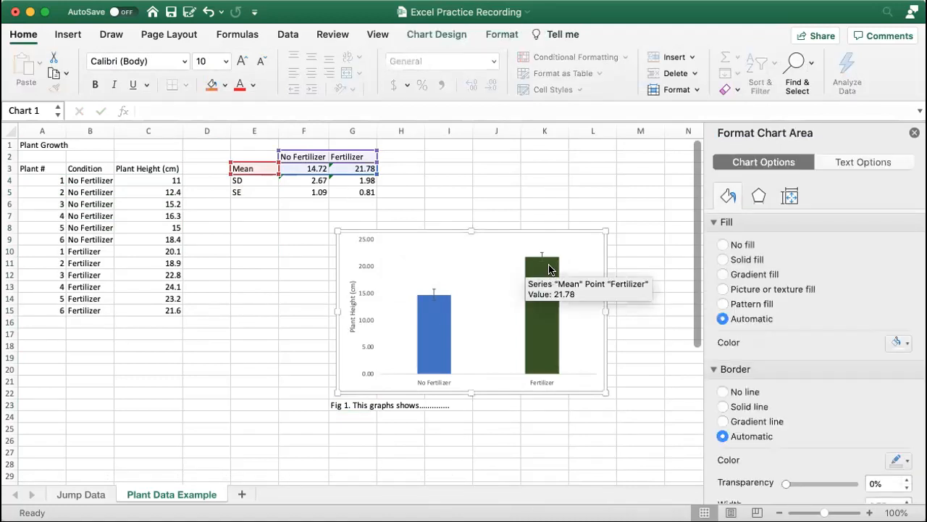
click(257, 355)
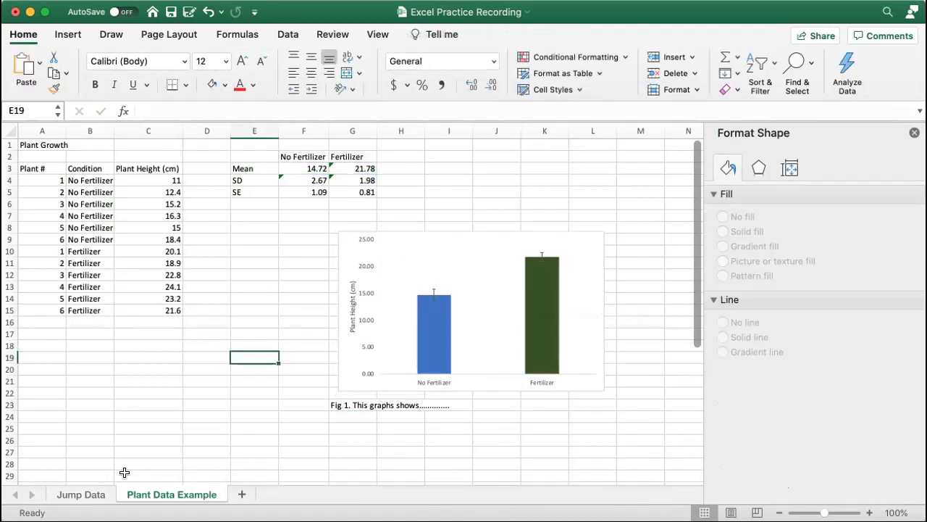
click(81, 495)
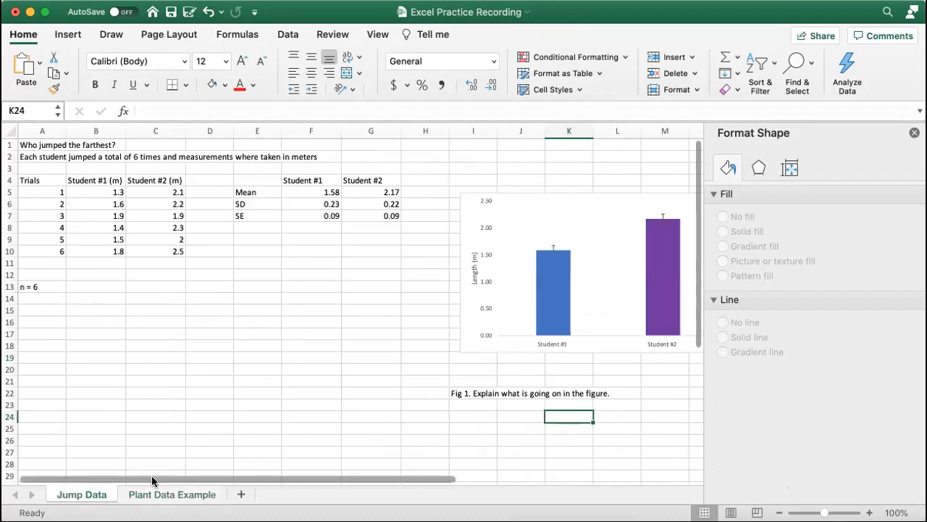
click(179, 494)
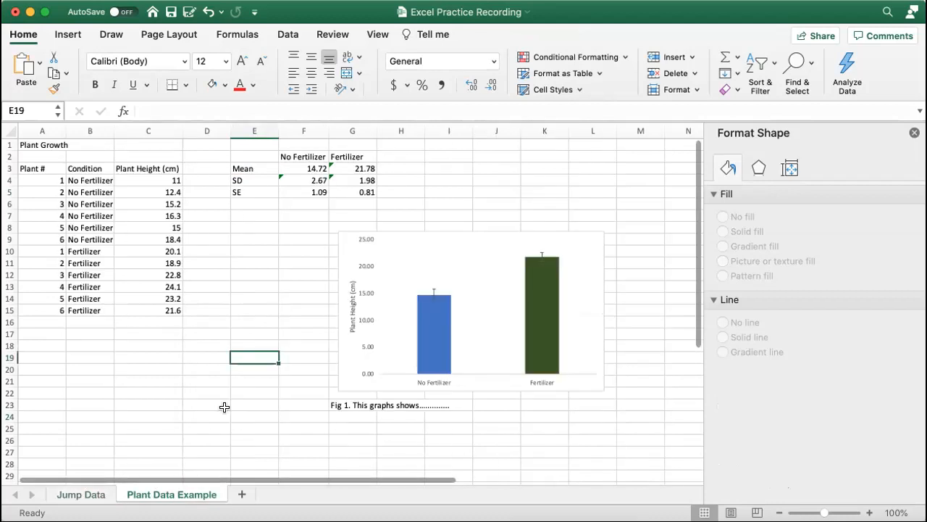